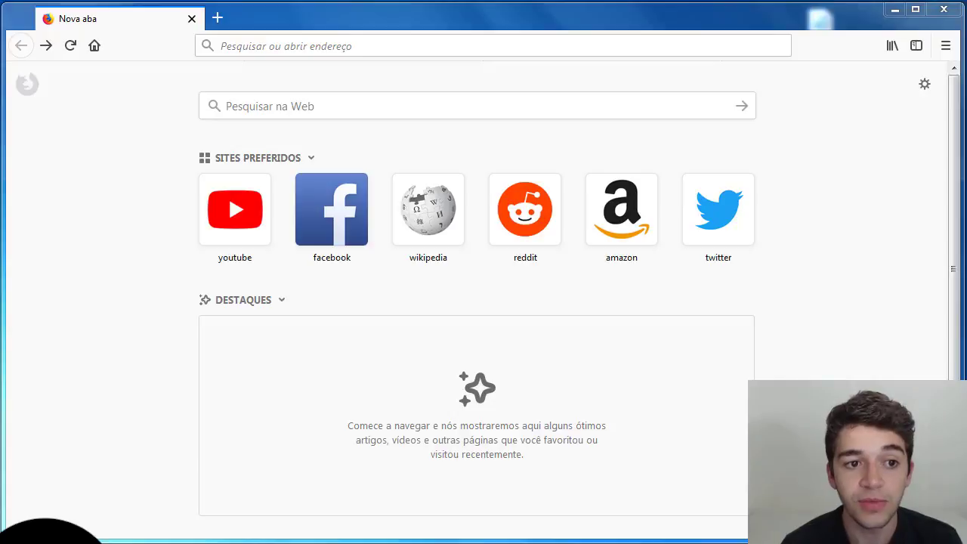
- Open the router's web configuration page at 192.168.10.1
click(246, 51)
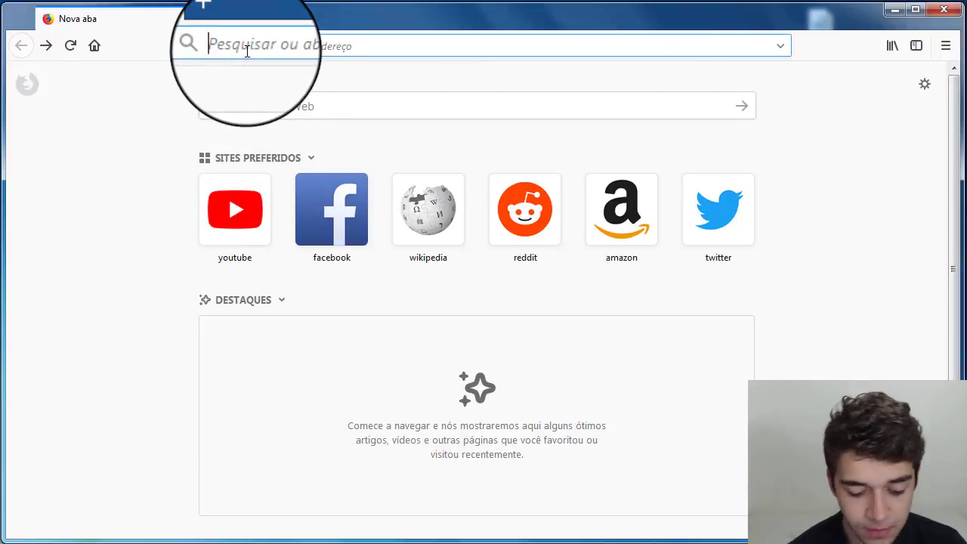
text(192.168.10.1/)
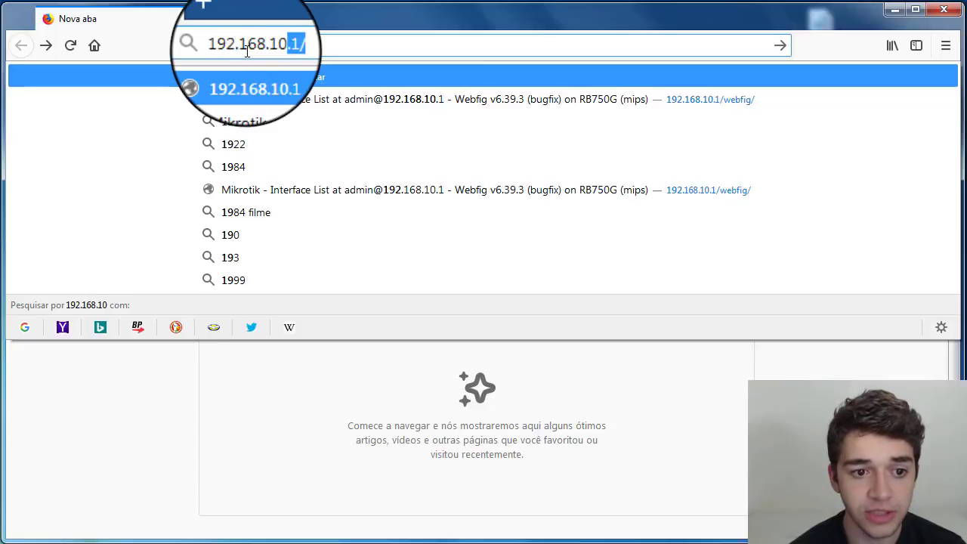
key(Return)
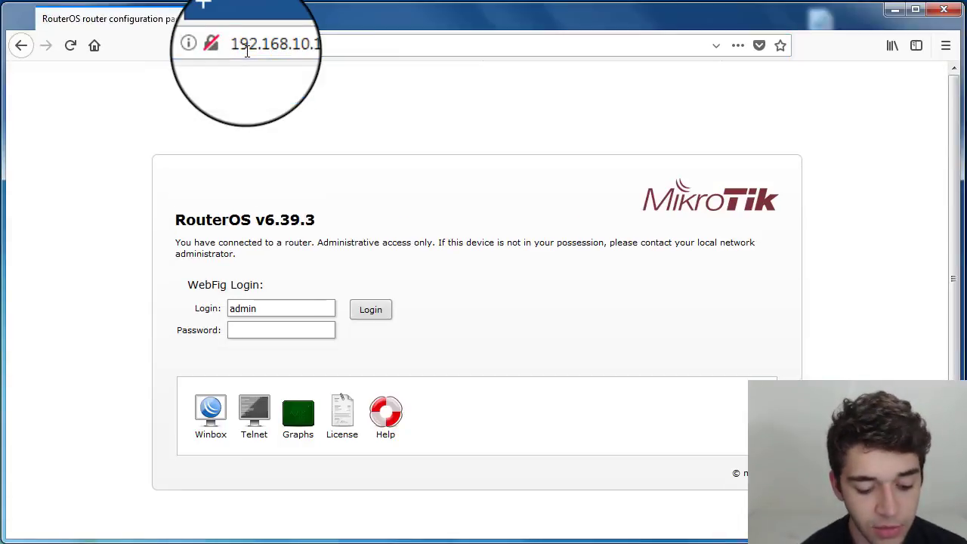
- Log in with the admin account password and decline saving the login in the browser
text(*********)
key(Return)
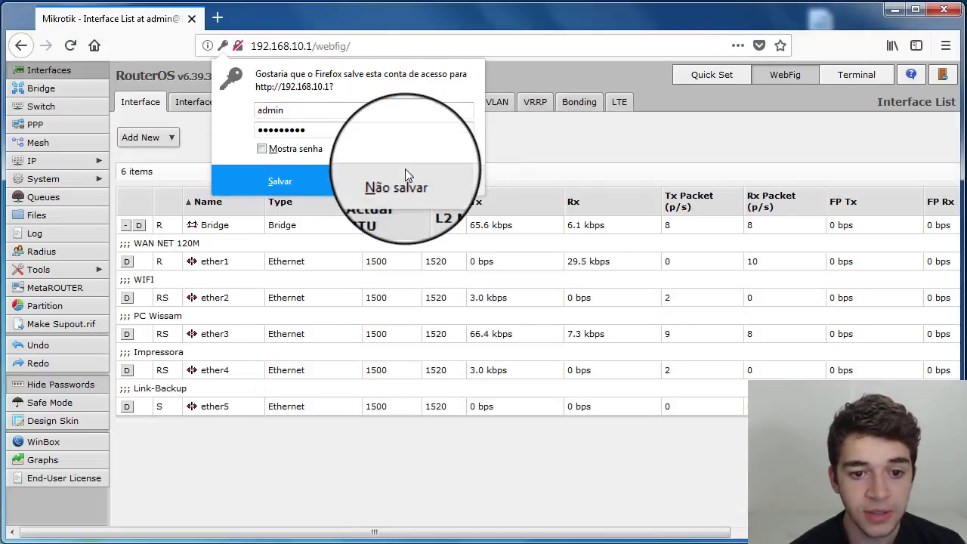
click(400, 181)
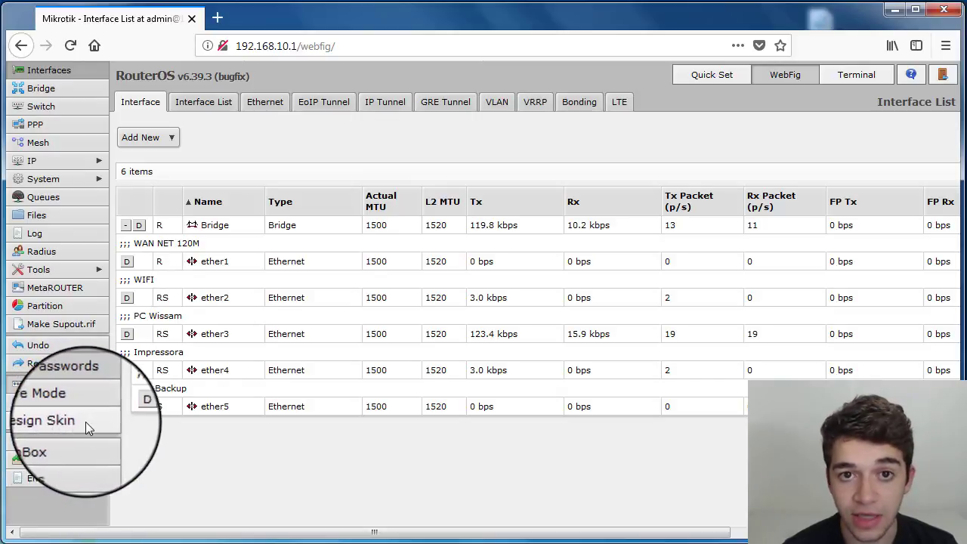
- Enter Design Skin mode and check the available skins in the skin selector
click(41, 420)
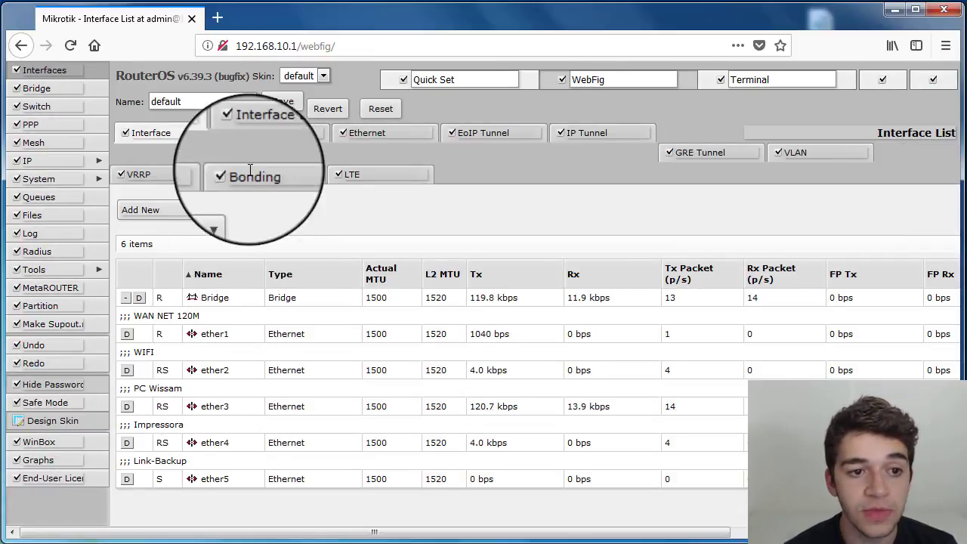
click(305, 76)
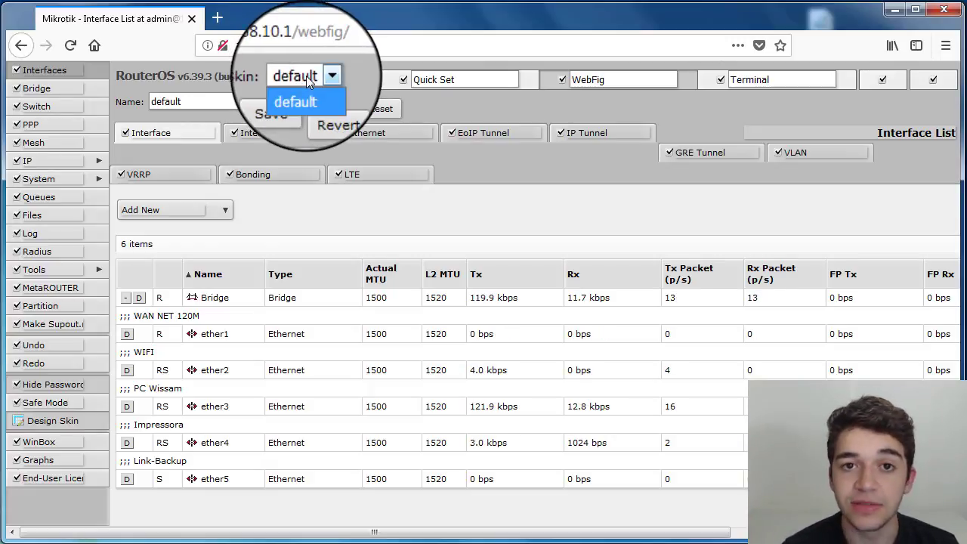
click(307, 81)
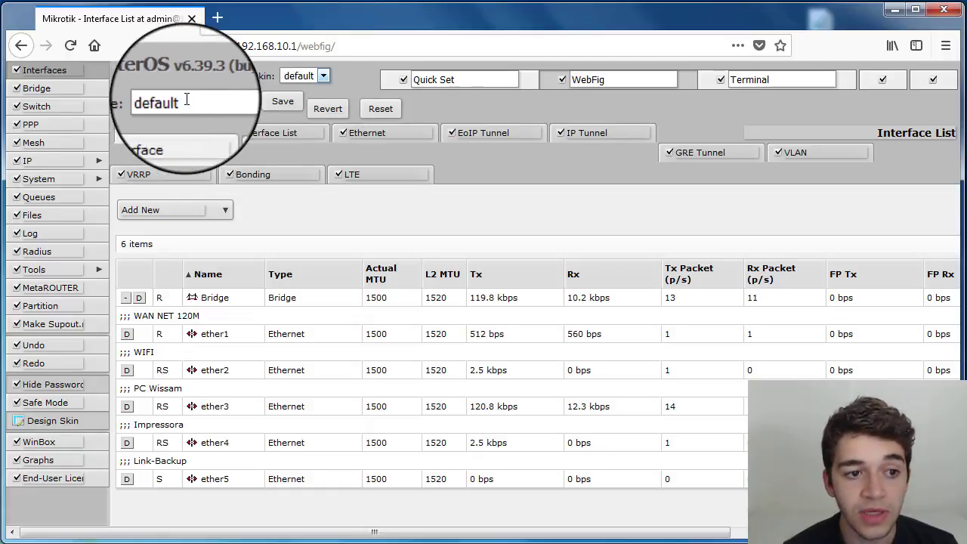
- Name the skin Usuario-Comum and save it
double_click(153, 101)
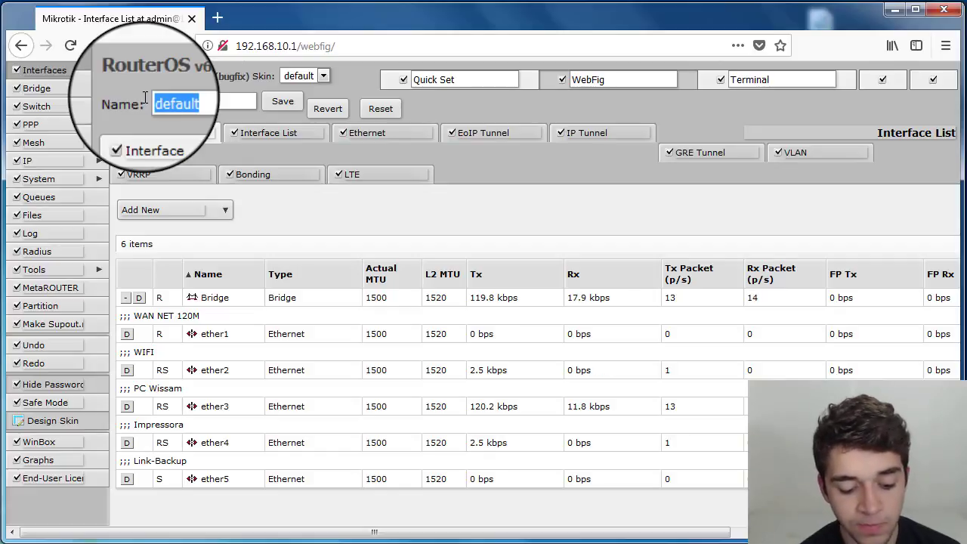
text(Usu)
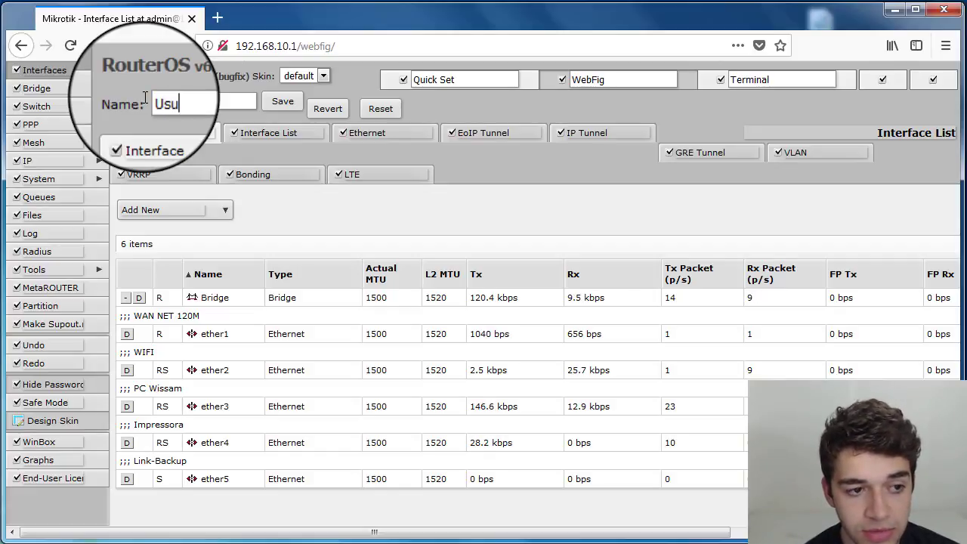
text(ario-C)
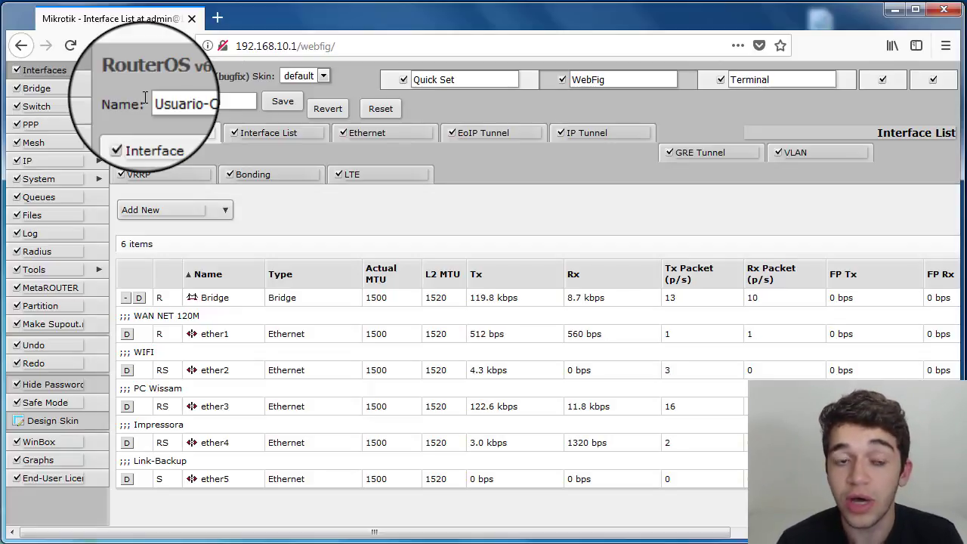
text(omum)
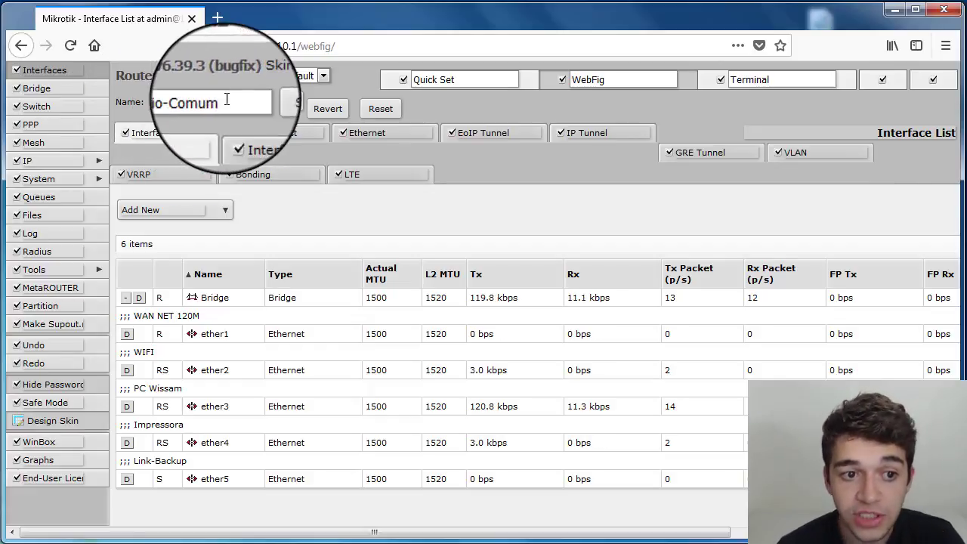
click(291, 103)
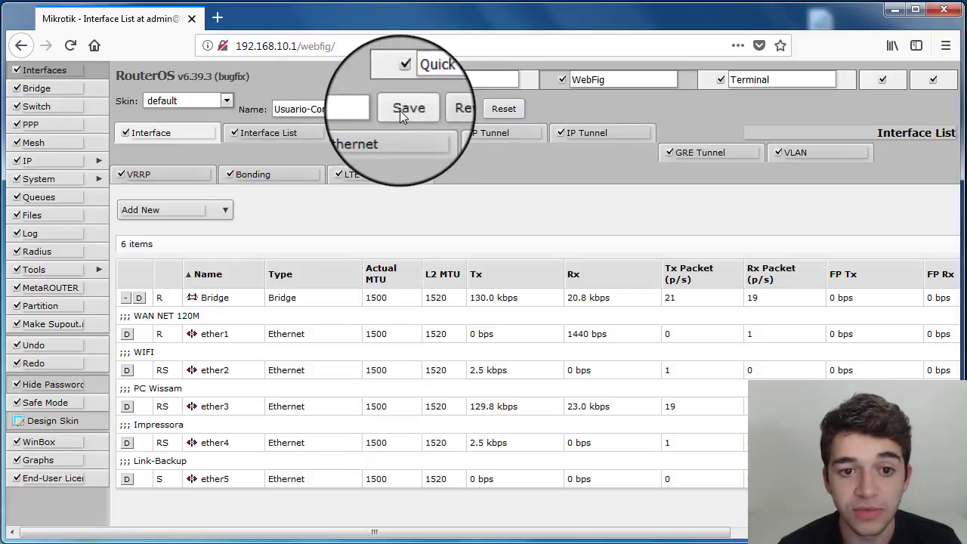
- Select the Usuario-Comum skin for editing and hide the Terminal button
click(228, 103)
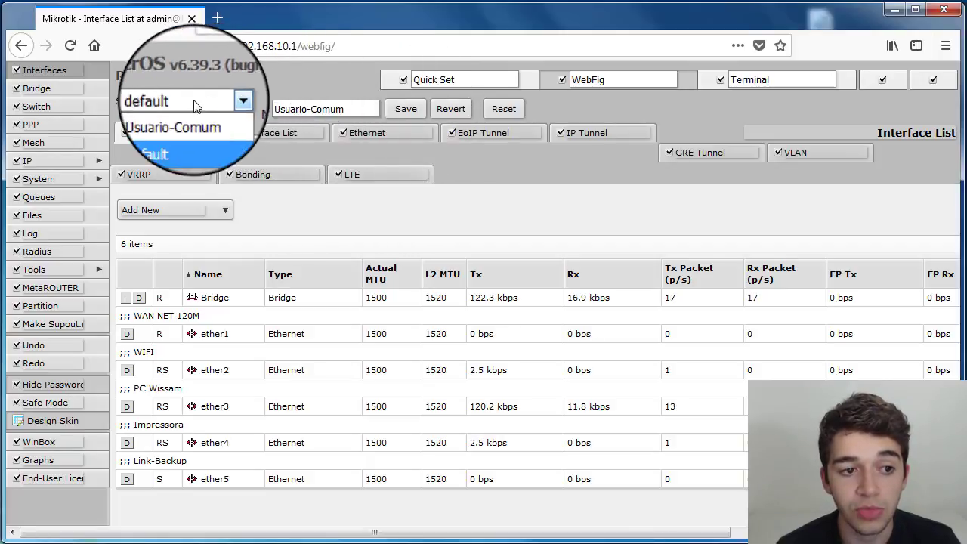
click(166, 121)
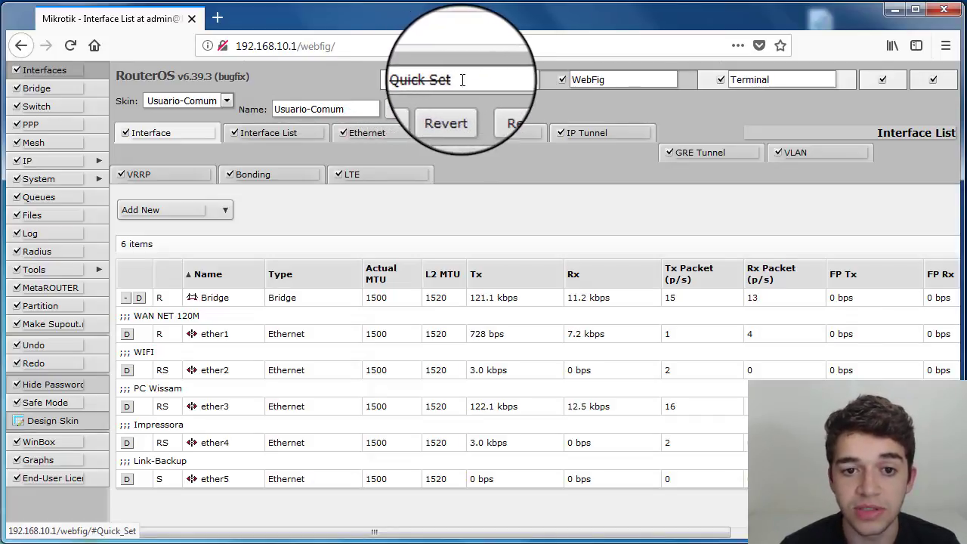
click(721, 80)
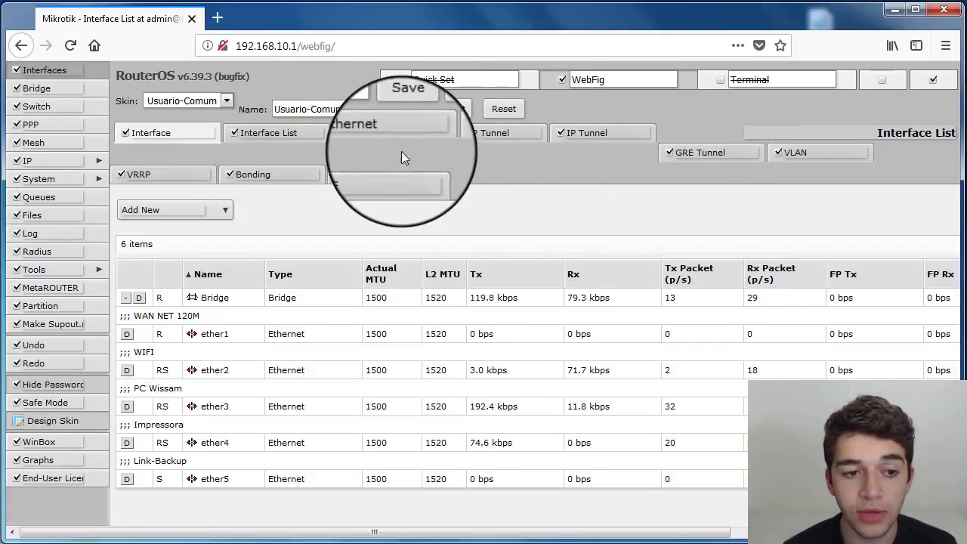
- Hide the Interface List, Bonding and LTE tabs in the Interfaces page
click(232, 134)
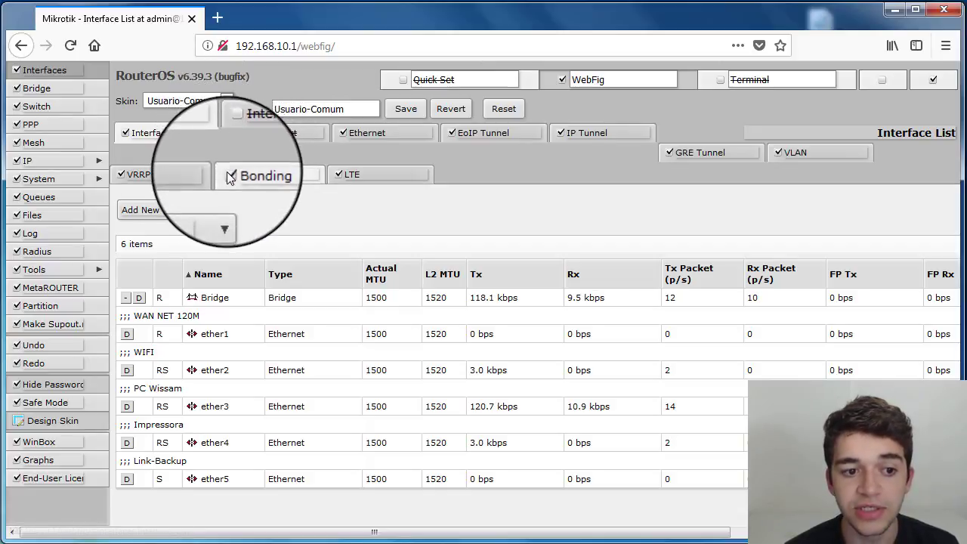
click(229, 174)
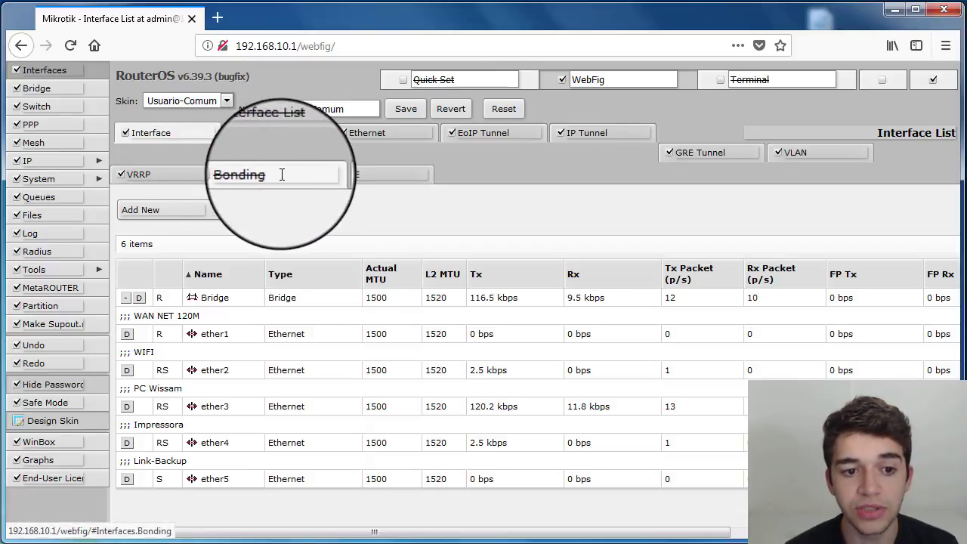
click(338, 175)
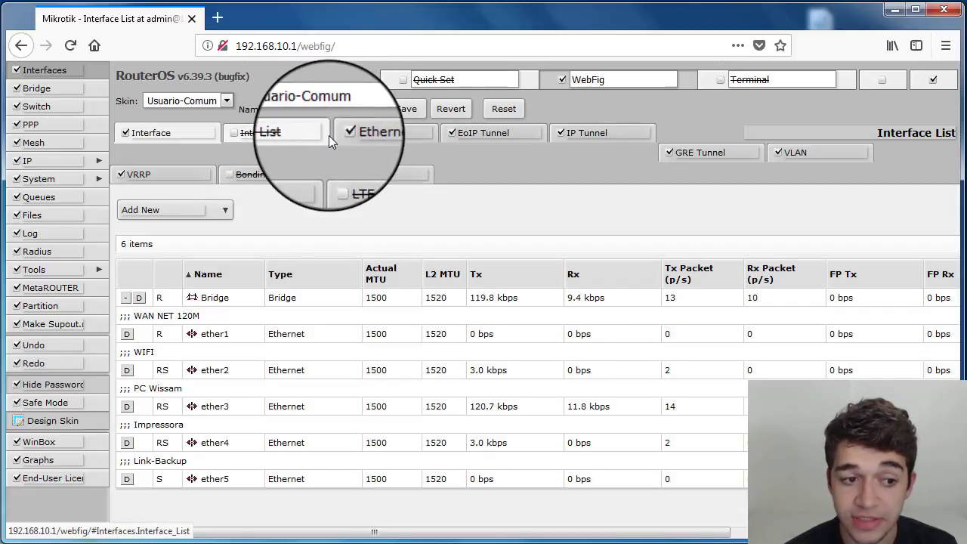
- In the Add New menu, uncheck every option from VRRP through PPPoE Server Binding, keeping only Bridge
click(182, 209)
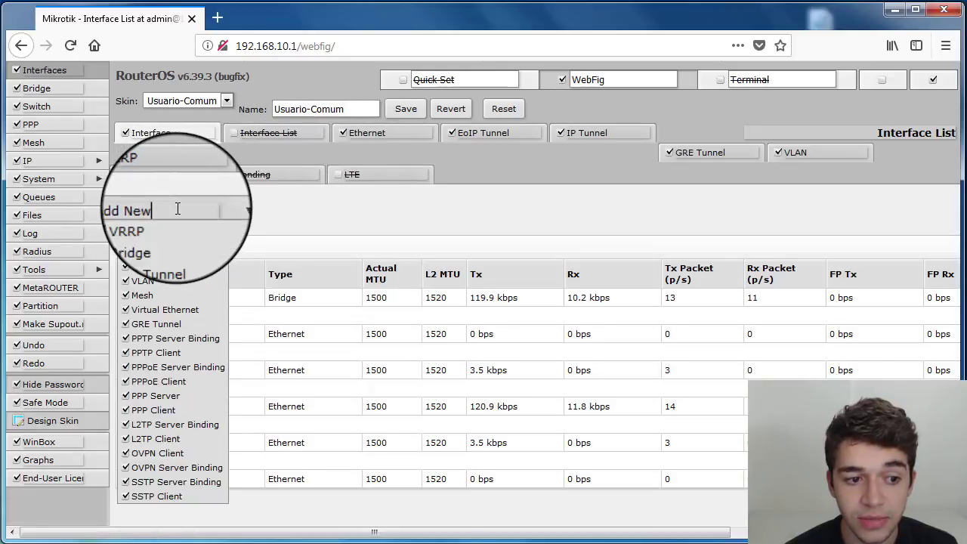
click(124, 223)
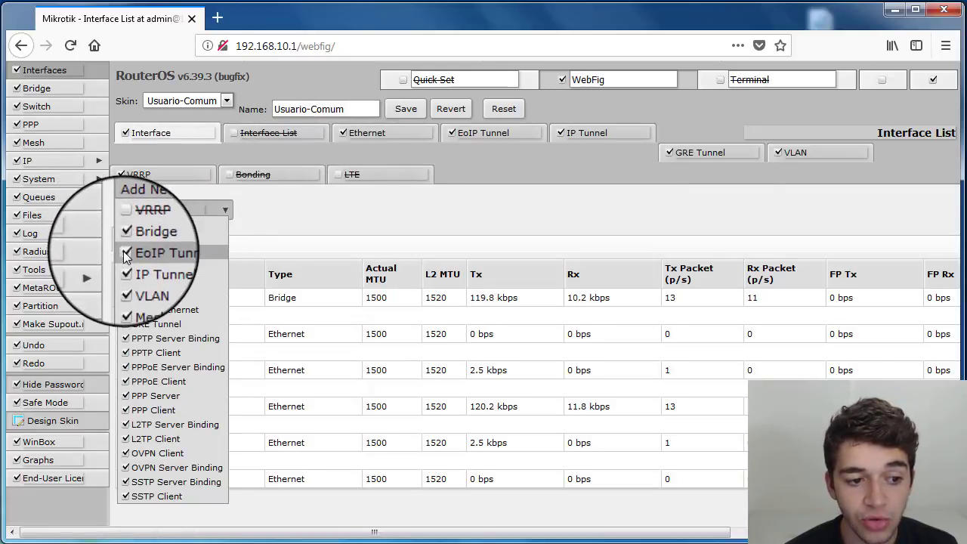
click(124, 254)
click(125, 269)
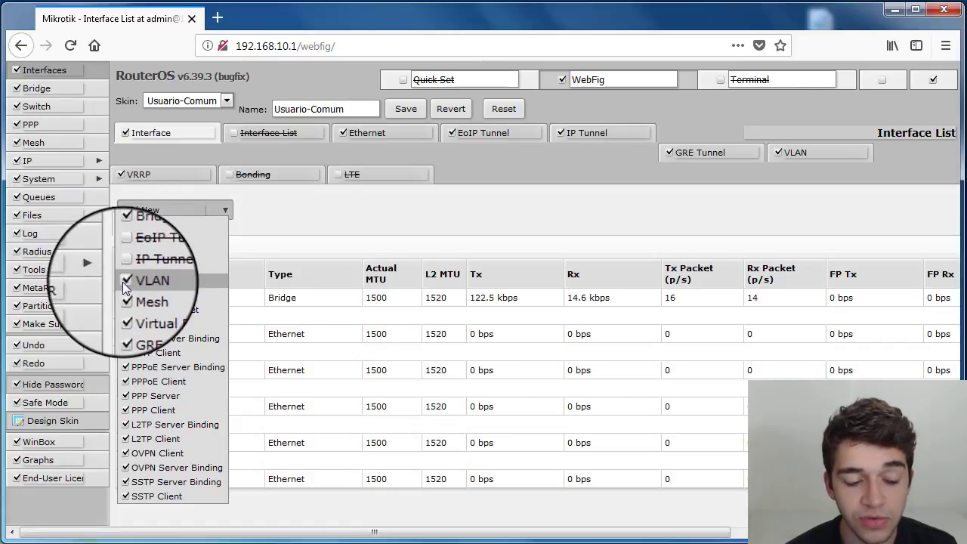
click(123, 282)
click(124, 295)
click(125, 311)
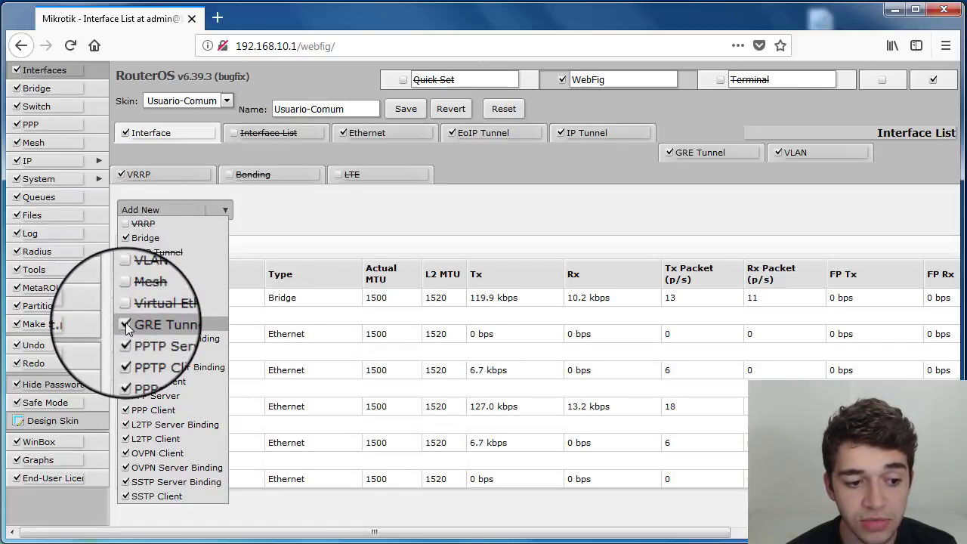
click(126, 323)
click(125, 338)
click(125, 354)
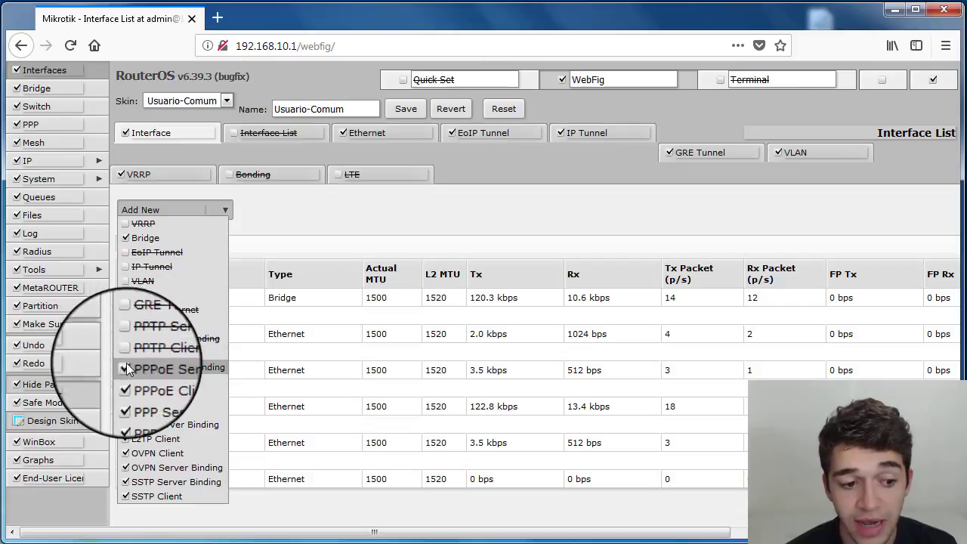
click(125, 367)
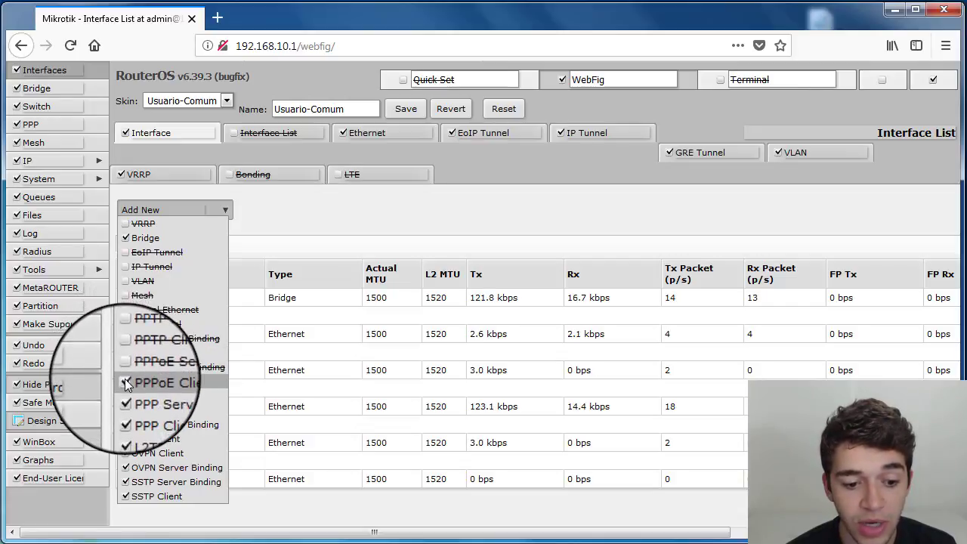
click(300, 215)
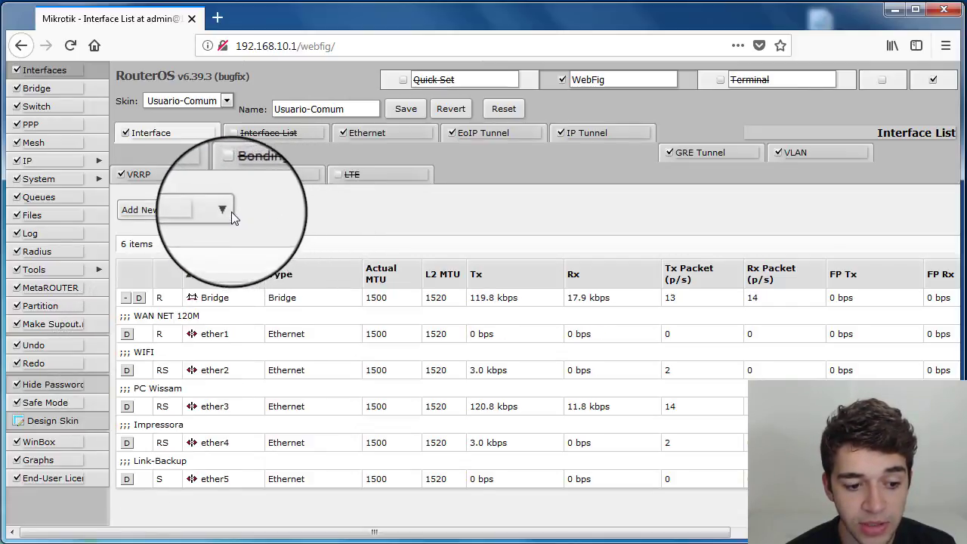
- Uncheck the remaining Add New options from PPPoE Client through SSTP Client
click(227, 210)
click(124, 382)
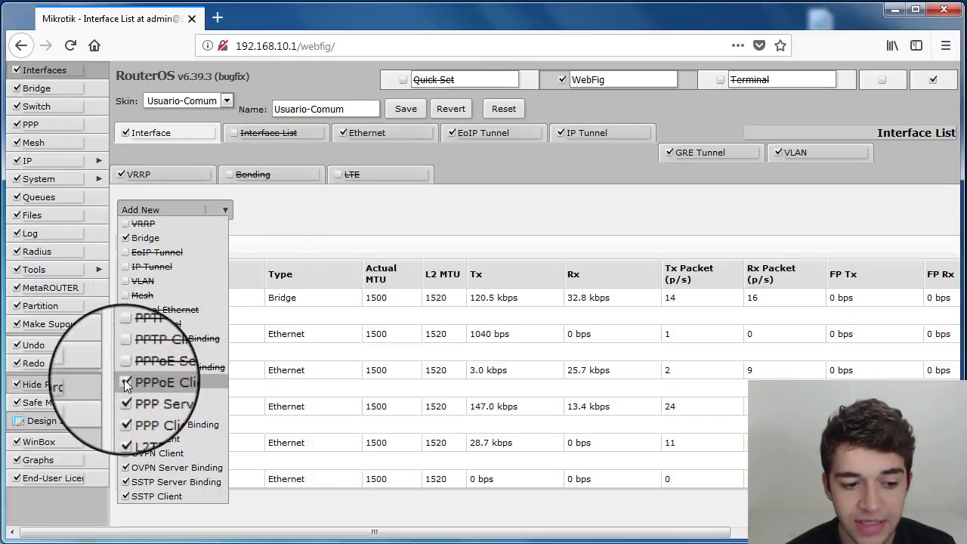
click(124, 396)
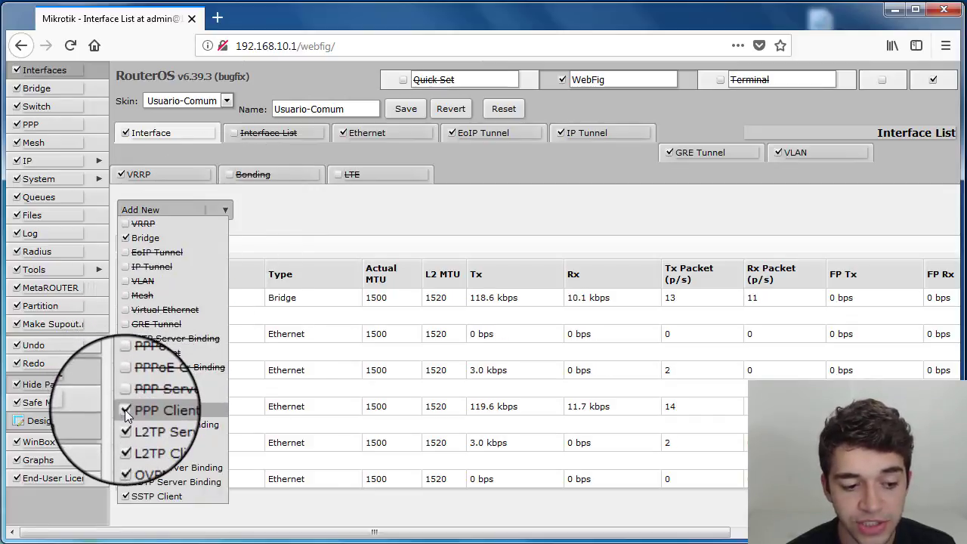
click(125, 410)
click(124, 425)
click(125, 439)
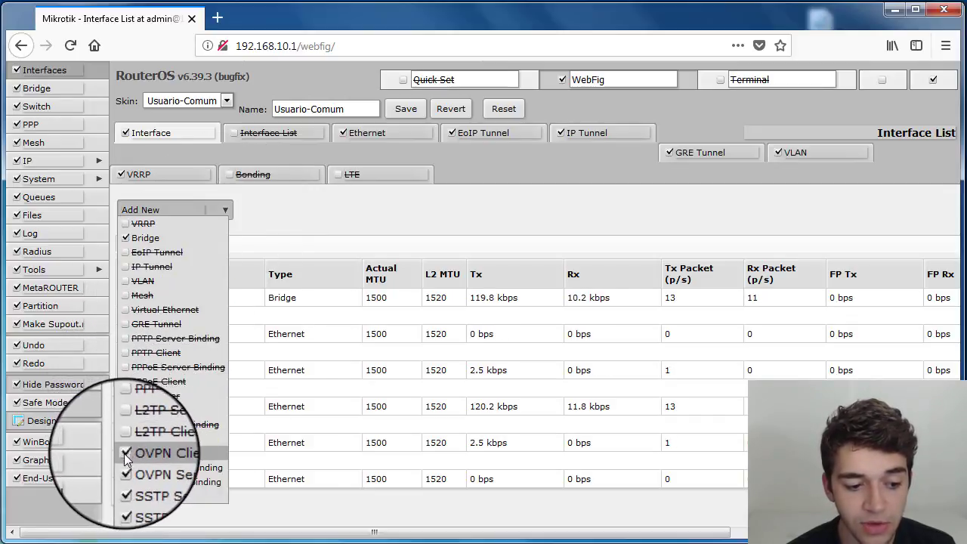
click(124, 454)
click(124, 468)
click(124, 482)
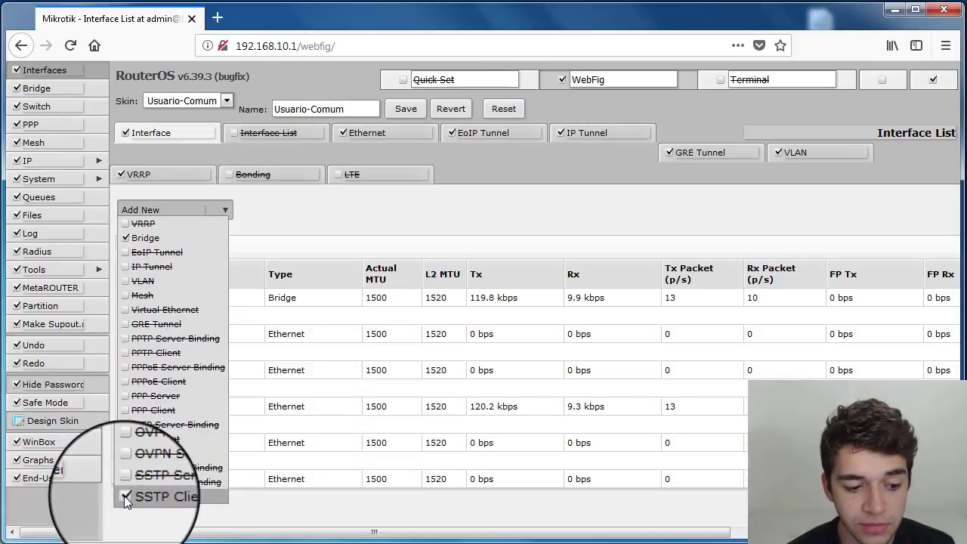
click(125, 497)
click(263, 209)
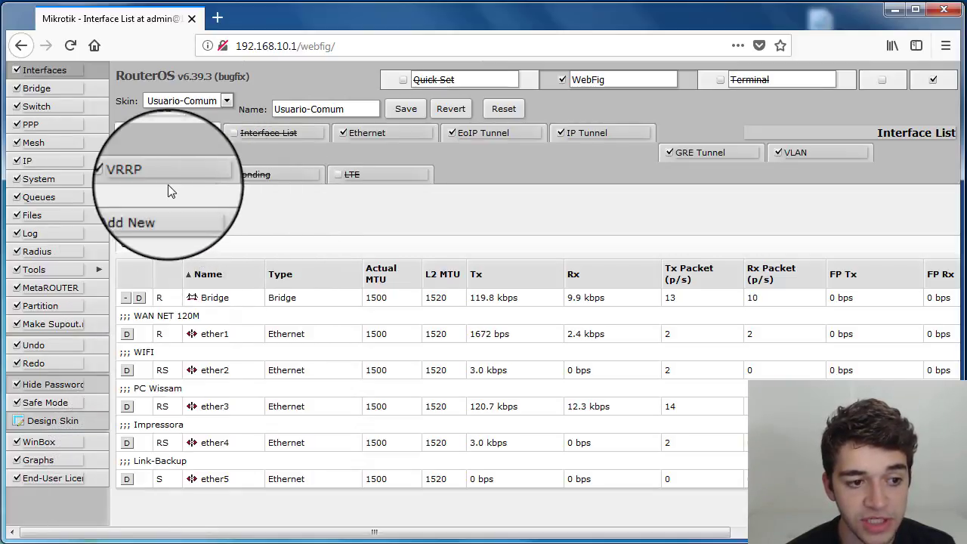
- Hide the EoIP Tunnel, IP Tunnel and GRE Tunnel tabs
click(452, 133)
click(560, 133)
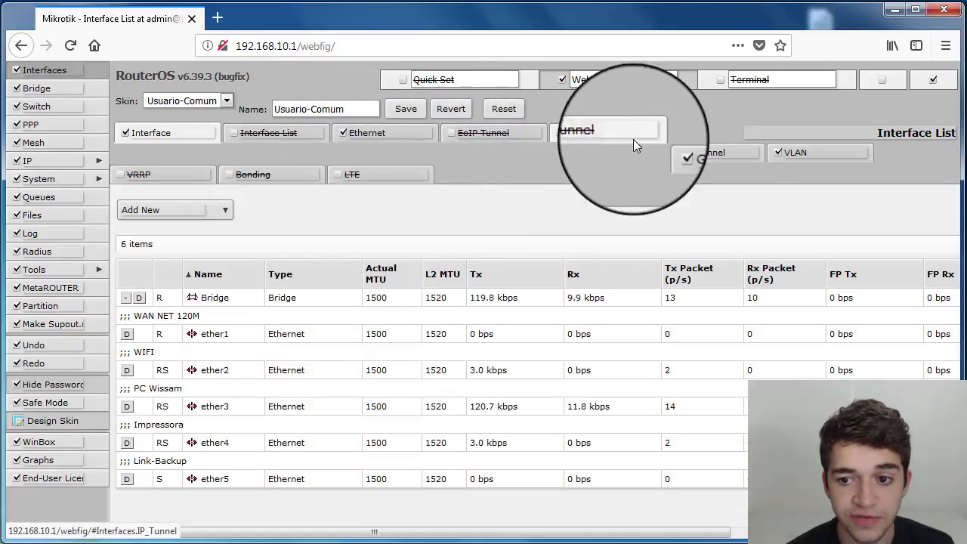
click(669, 154)
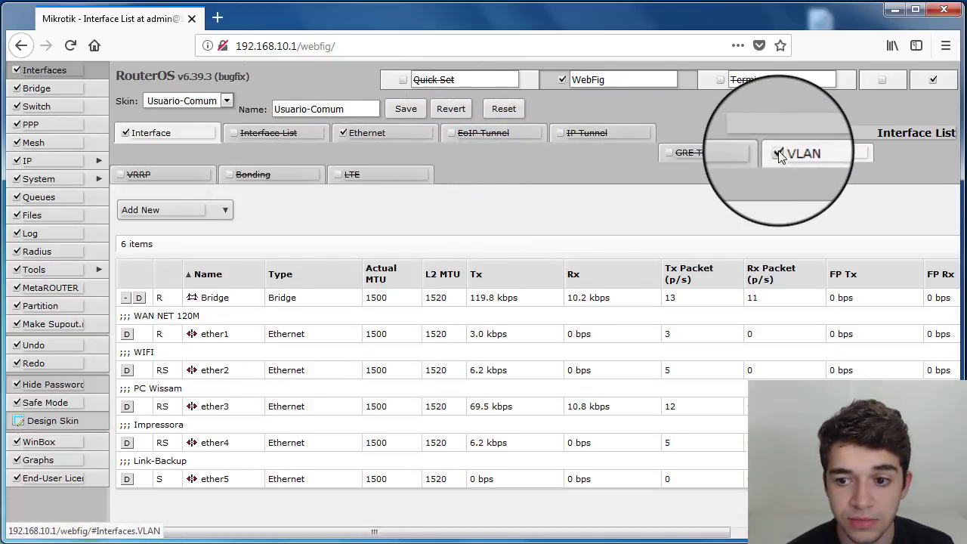
- View the Ethernet tab and return to the Interface tab
click(402, 133)
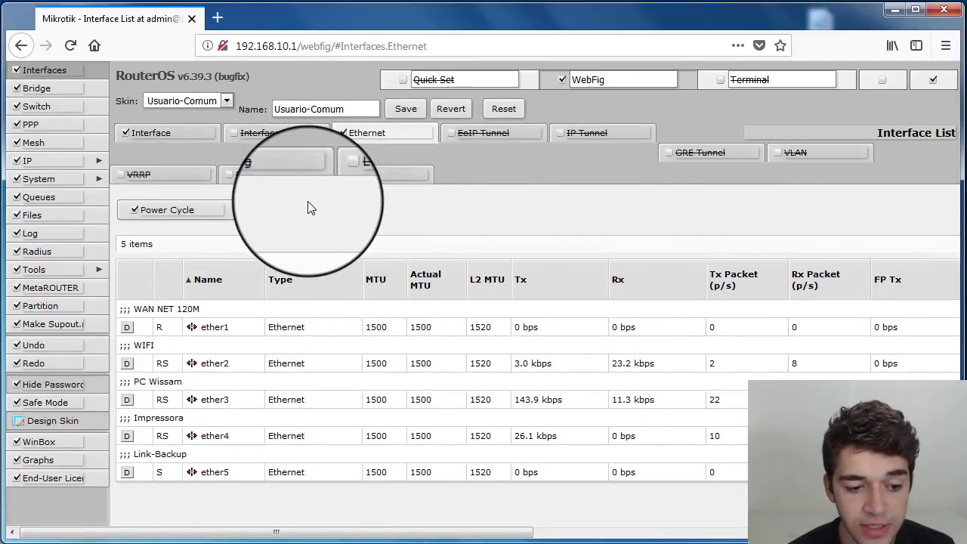
click(181, 132)
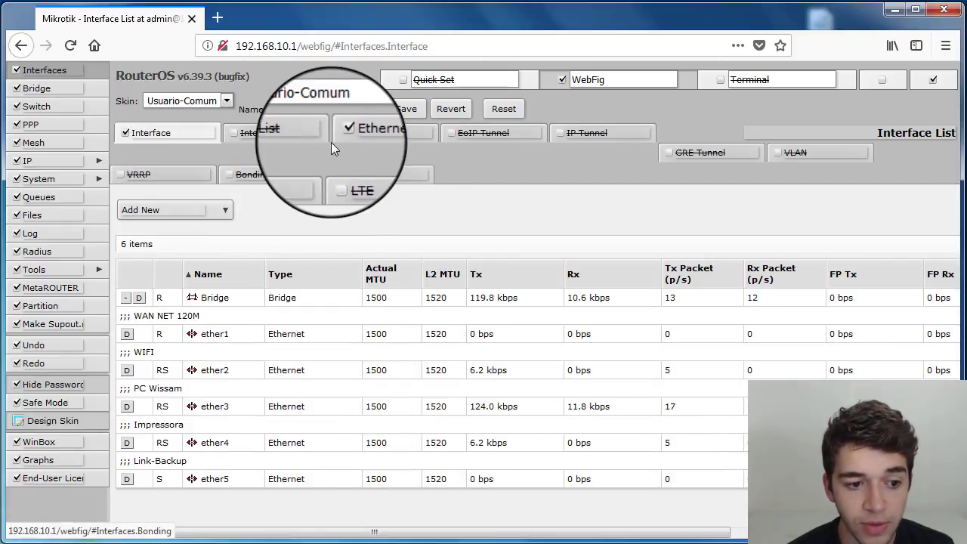
- Open the Add New menu, start a new Bridge interface, and go back to the interface list
click(189, 210)
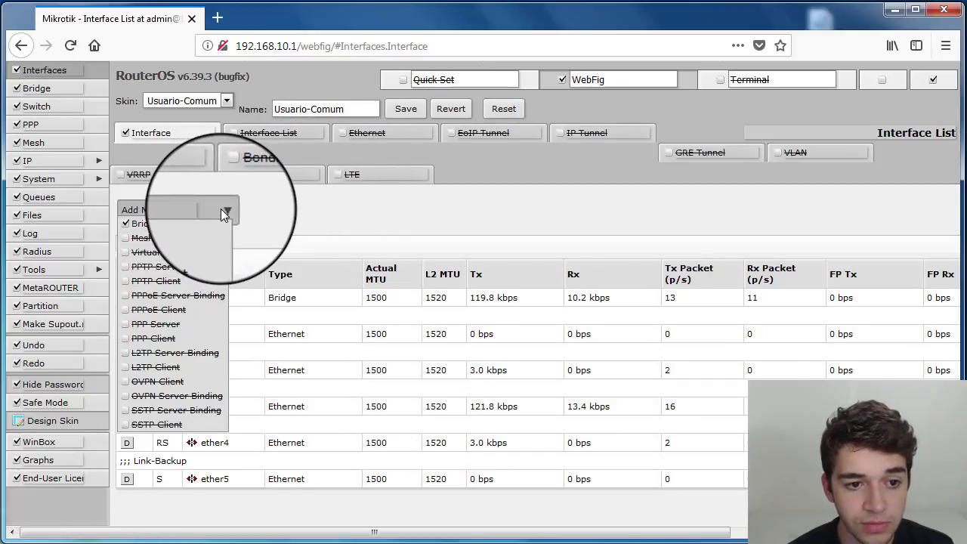
click(220, 209)
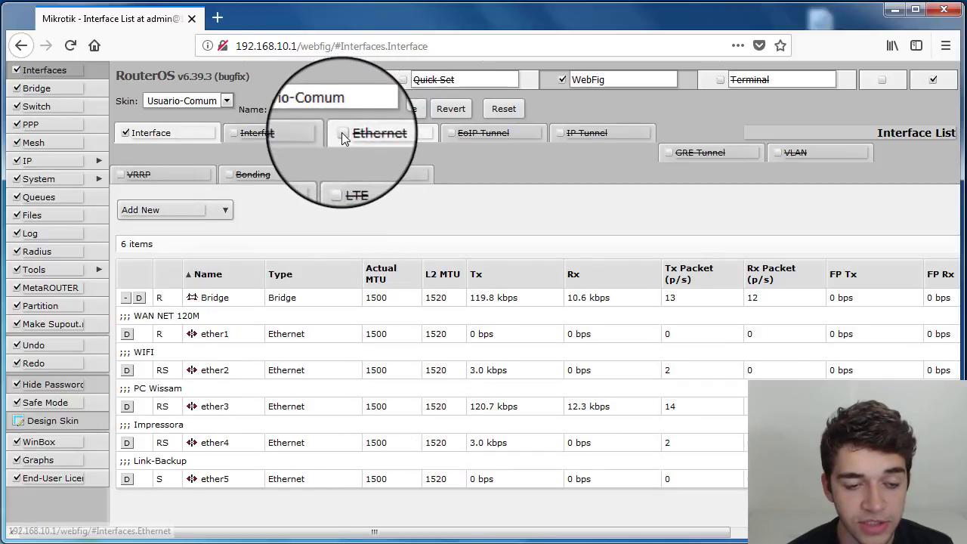
click(222, 209)
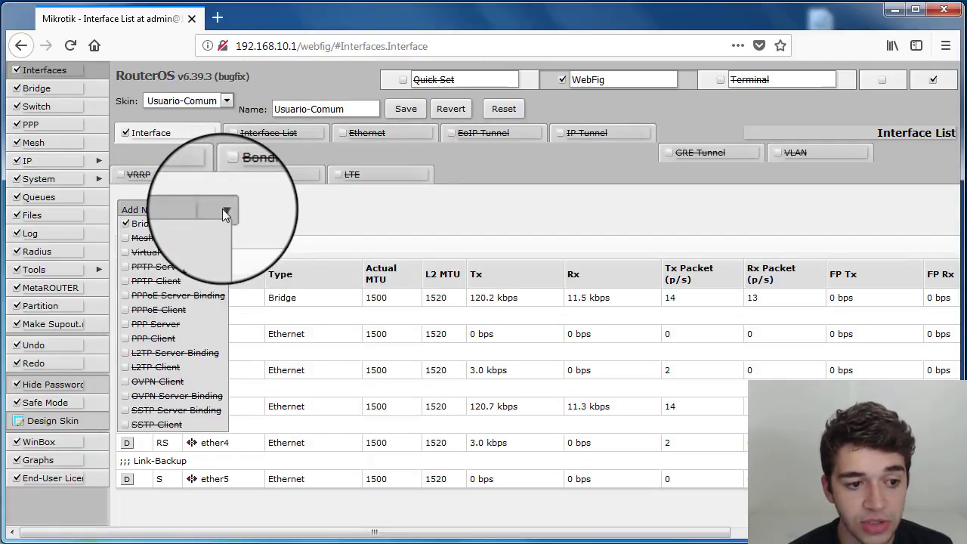
click(140, 222)
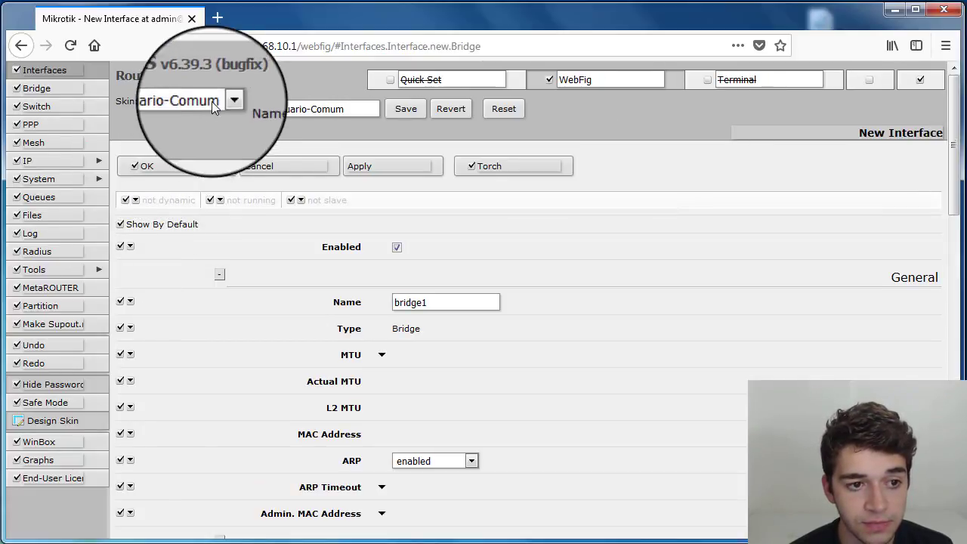
click(21, 46)
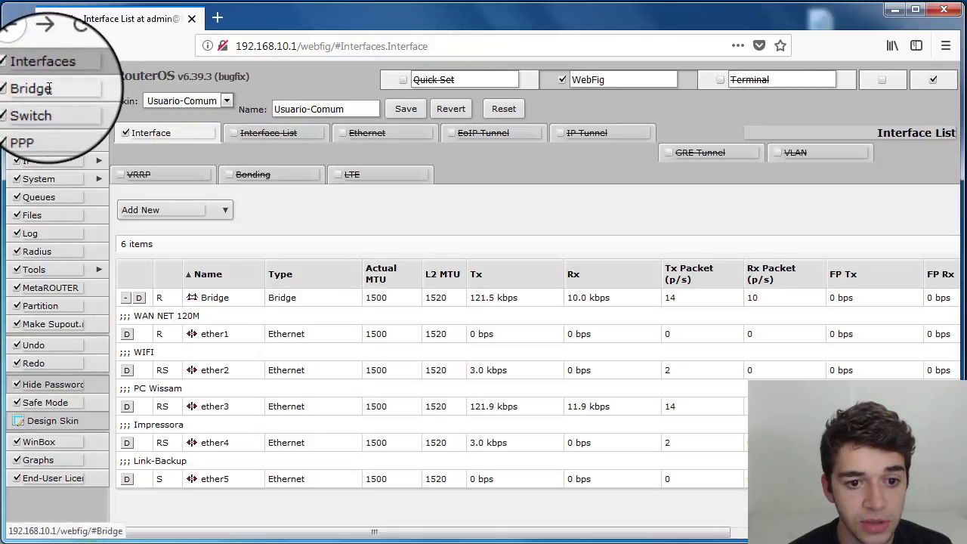
- Show the Ethernet tab and hide the Interface tab in the skin
click(126, 134)
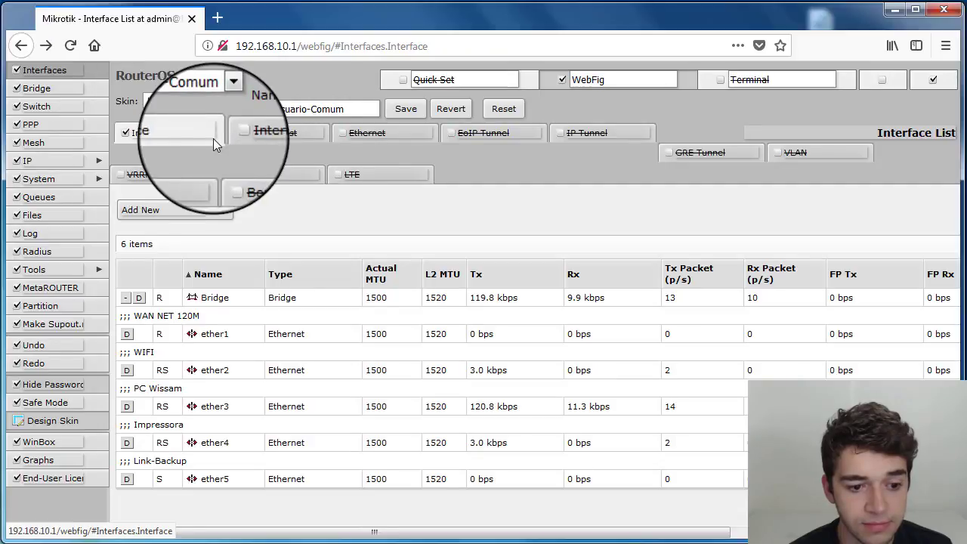
click(343, 133)
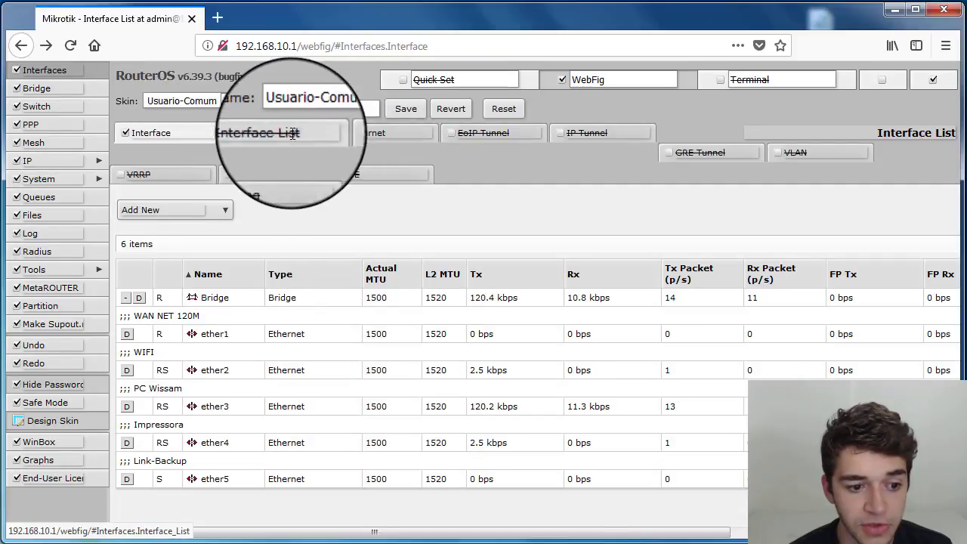
click(126, 135)
- Open the Add New menu to check which options remain available
click(225, 210)
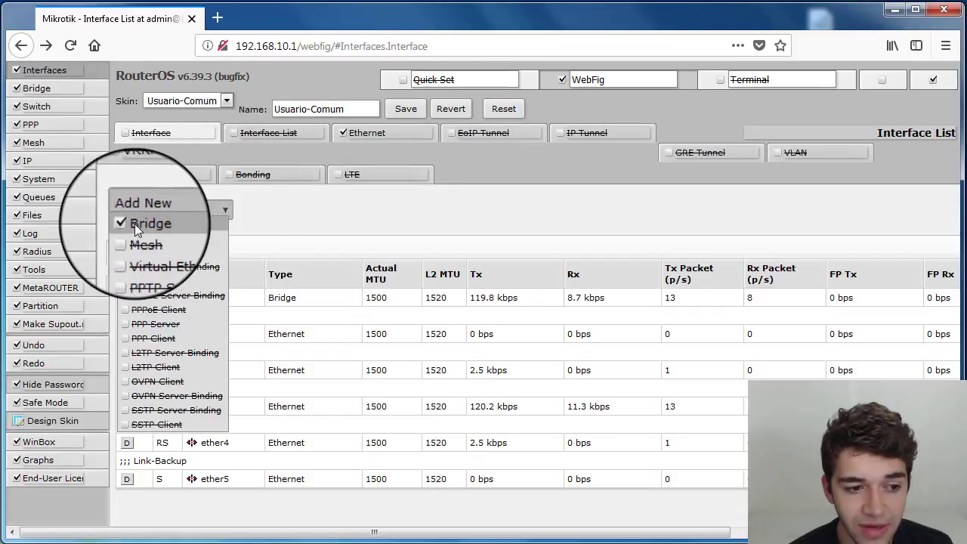
click(226, 210)
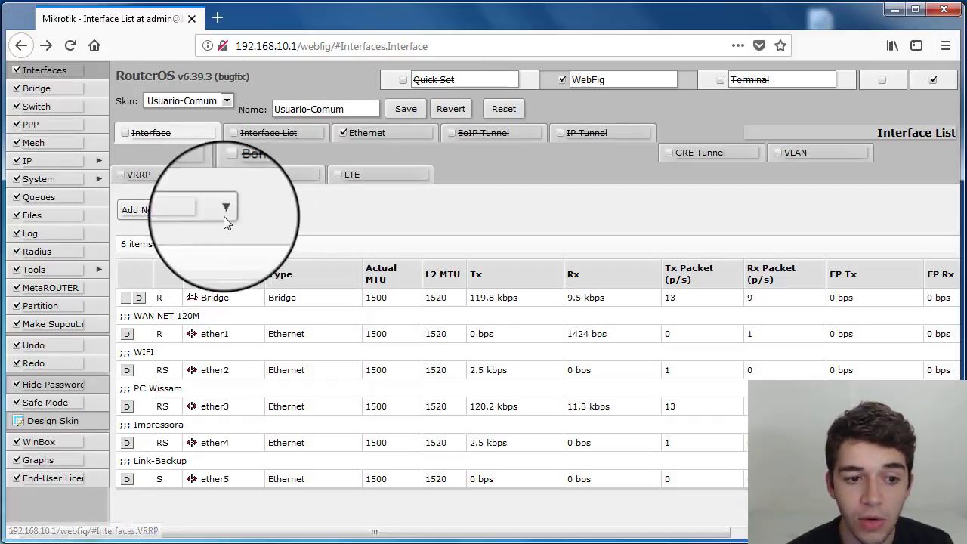
click(225, 209)
click(222, 212)
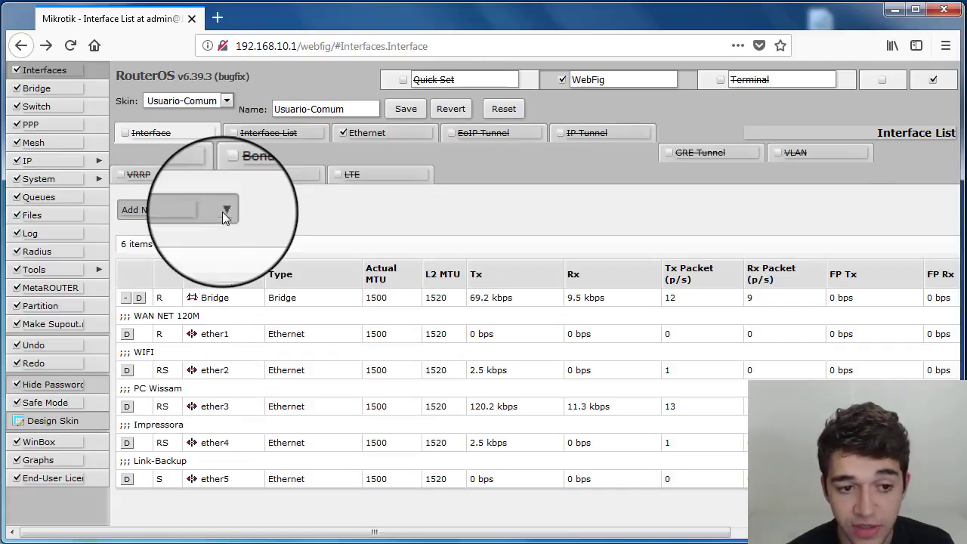
- Open the Ethernet tab and hide its Power Cycle button
click(396, 133)
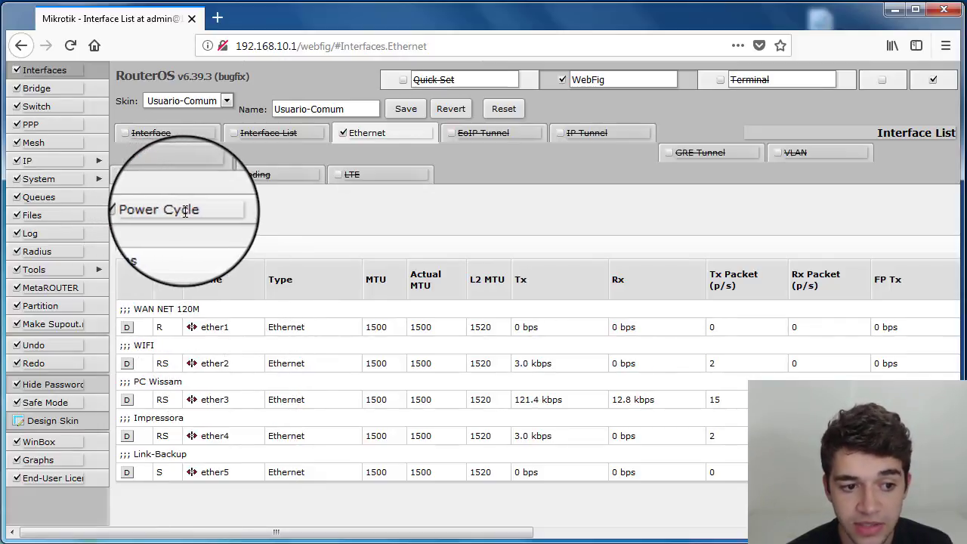
click(135, 216)
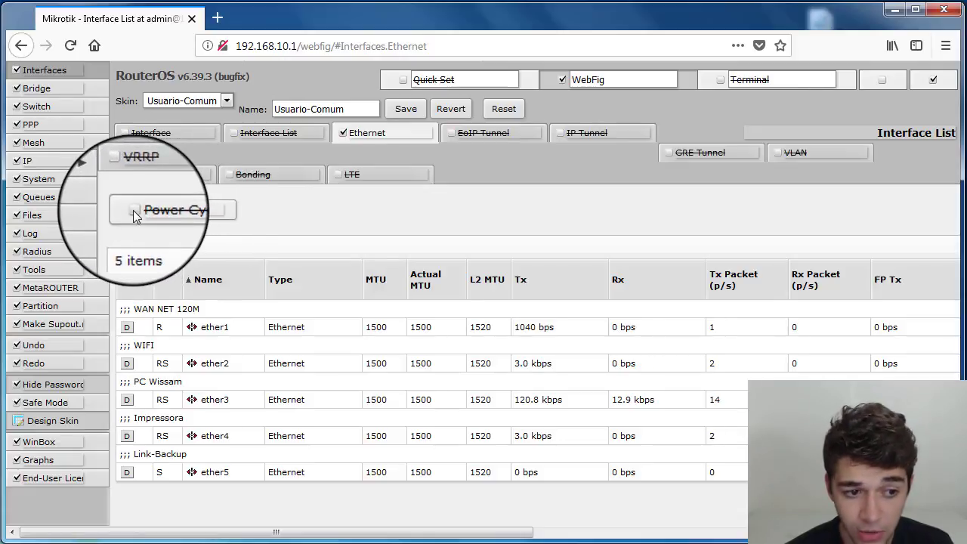
- Open the ether1 interface and scroll through all of its settings fields
click(206, 326)
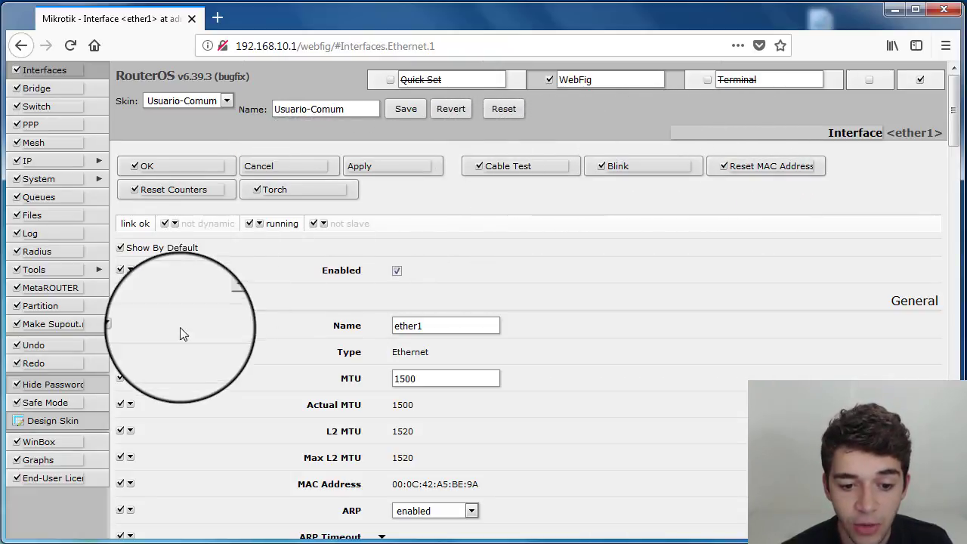
scroll(182, 335, down, 6)
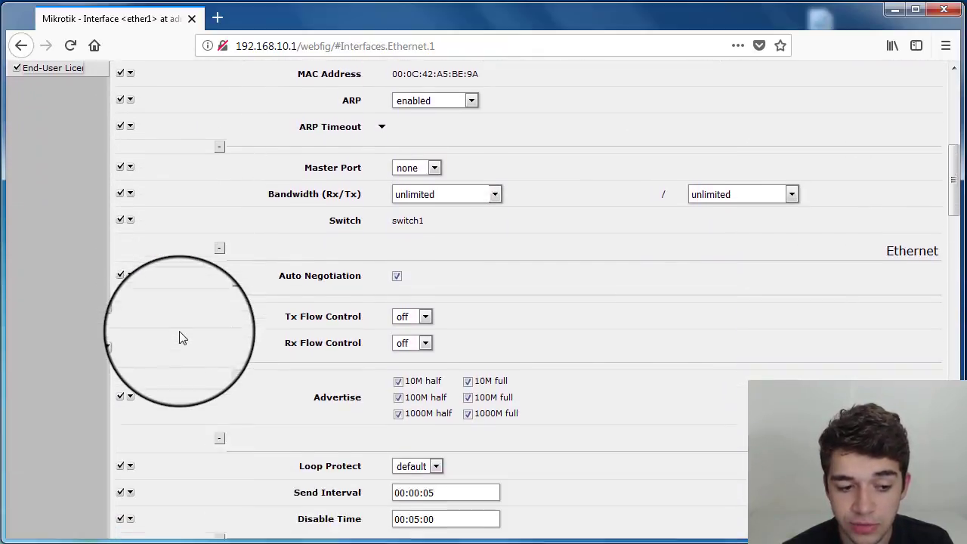
scroll(181, 338, down, 3)
scroll(179, 337, down, 10)
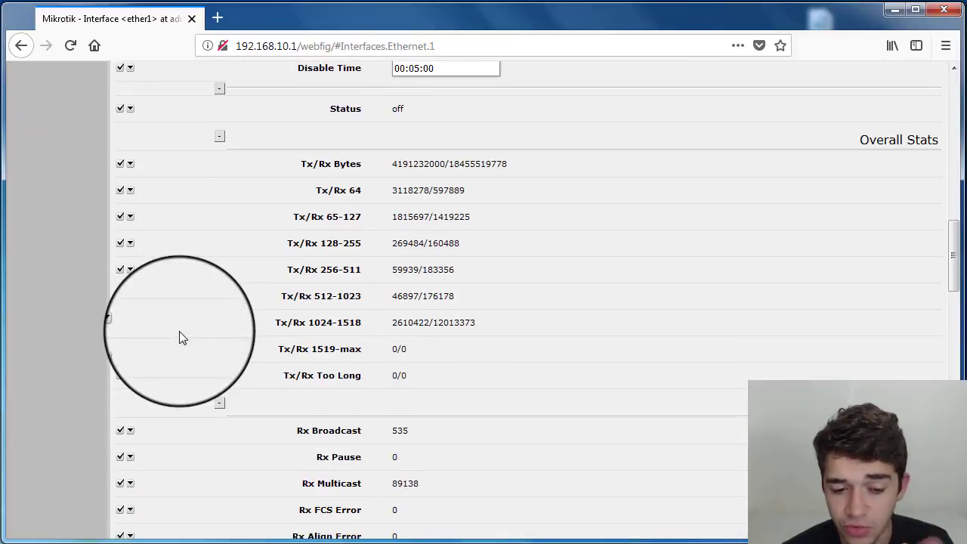
scroll(179, 338, down, 5)
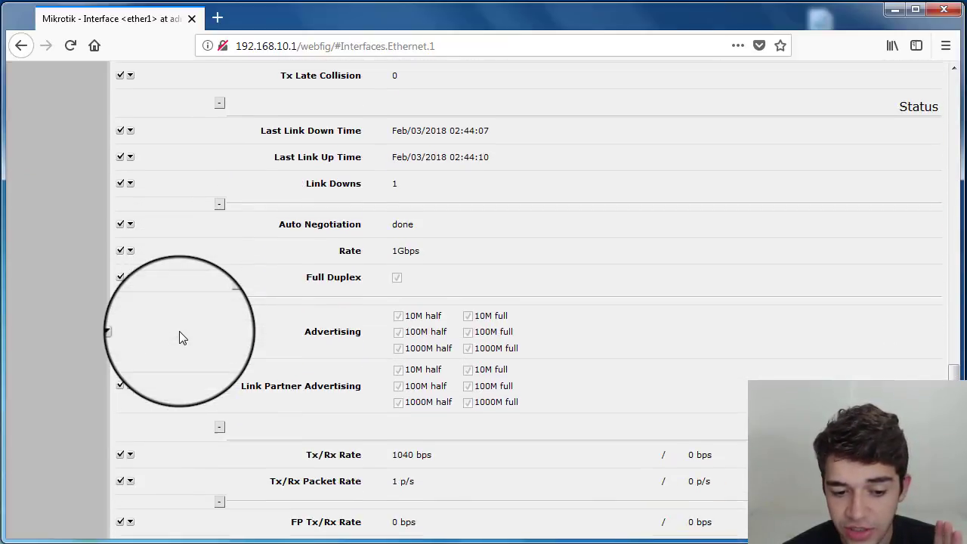
scroll(181, 337, down, 8)
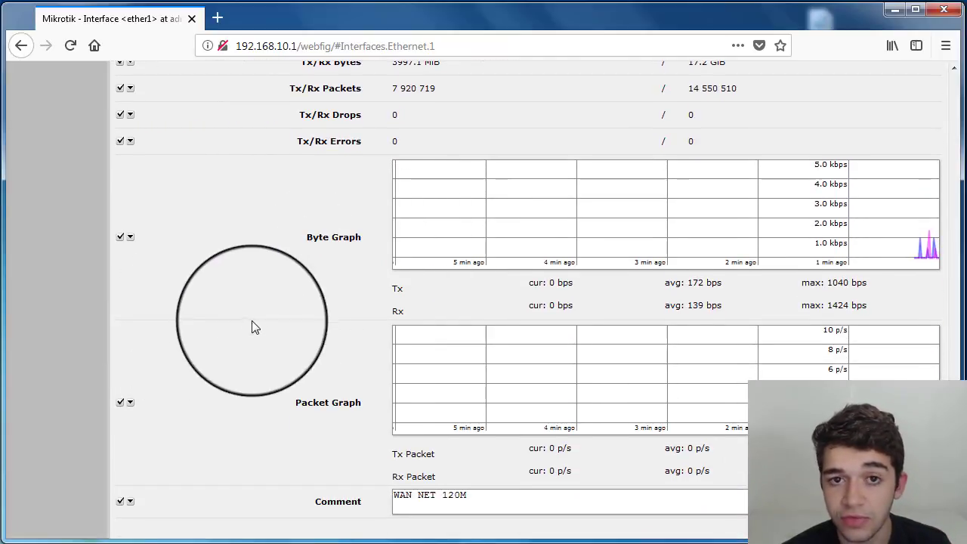
scroll(283, 326, up, 4)
scroll(283, 326, up, 20)
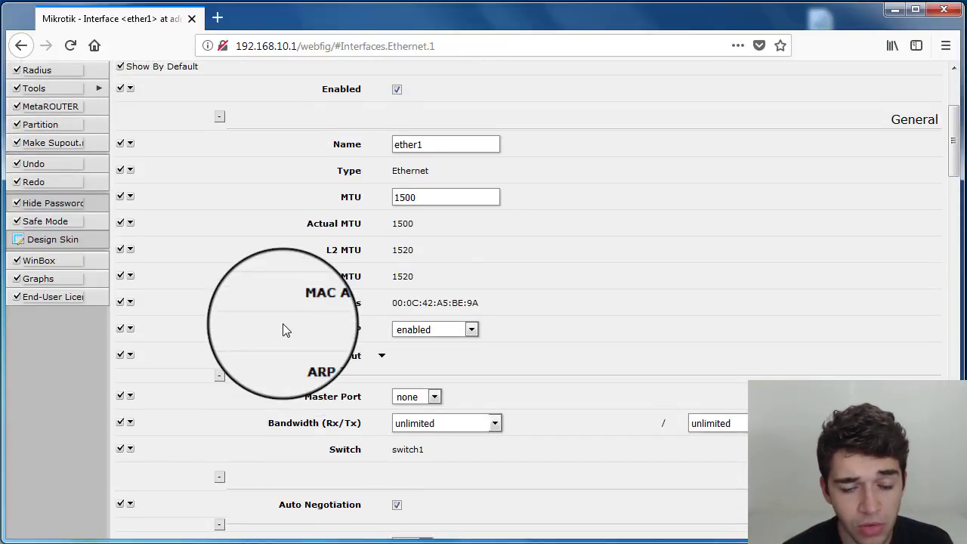
scroll(285, 330, up, 3)
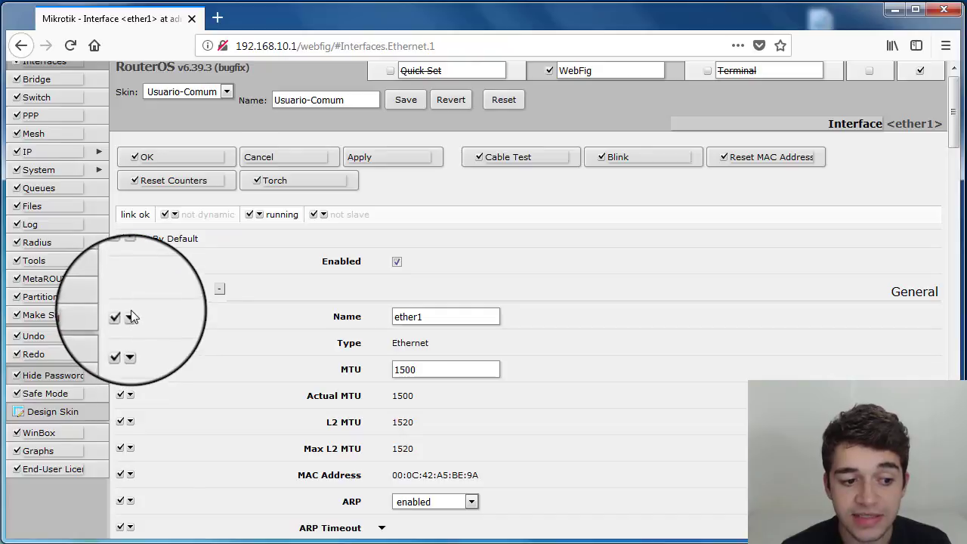
- Add a limit to the ether1 Name field and then remove it again
click(131, 316)
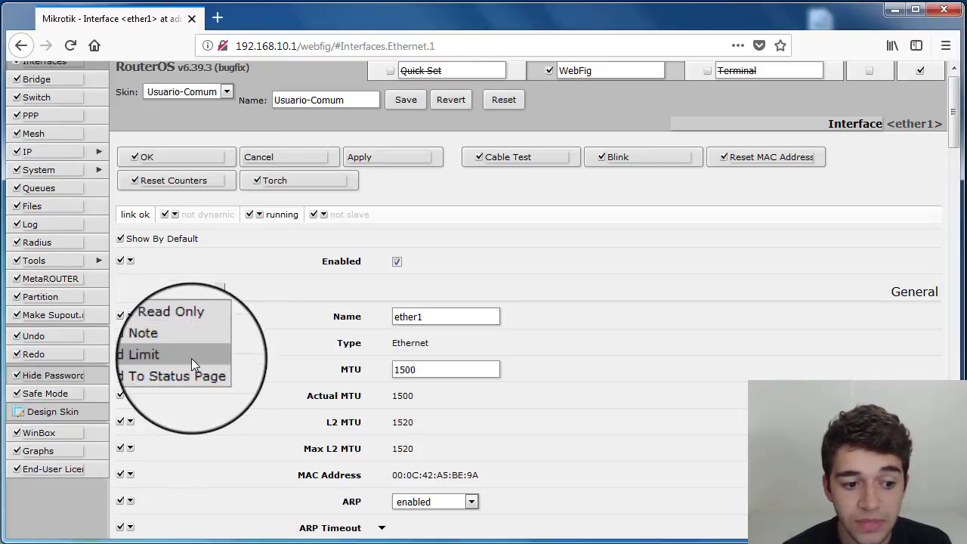
click(192, 359)
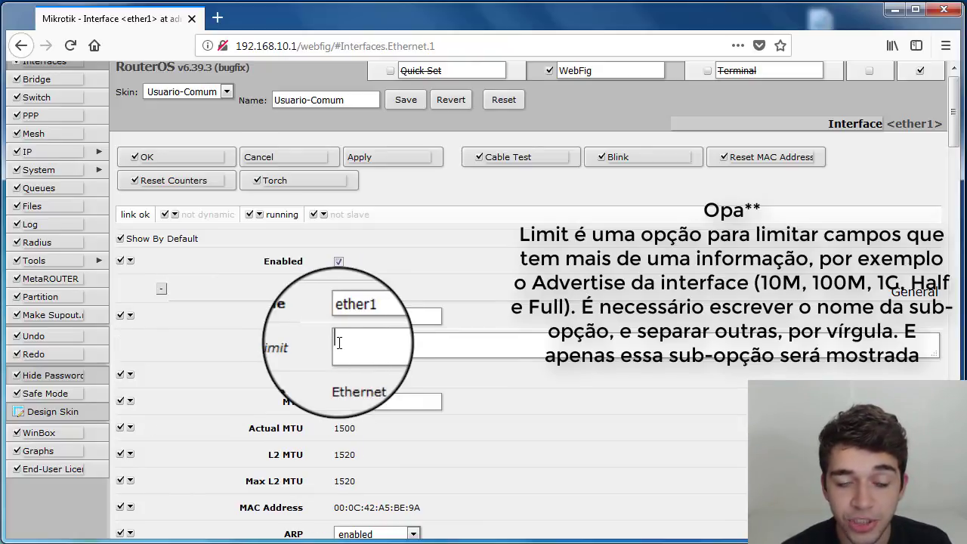
click(129, 316)
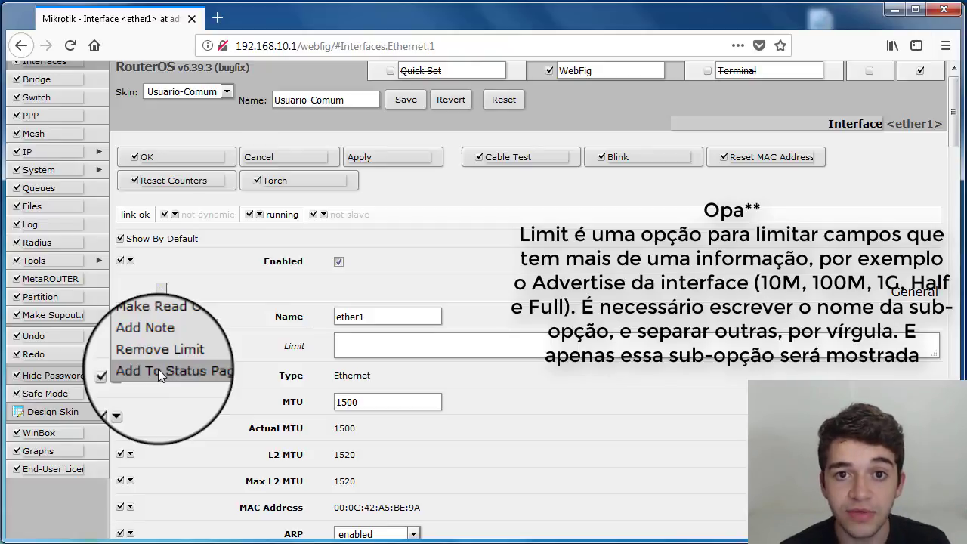
click(311, 349)
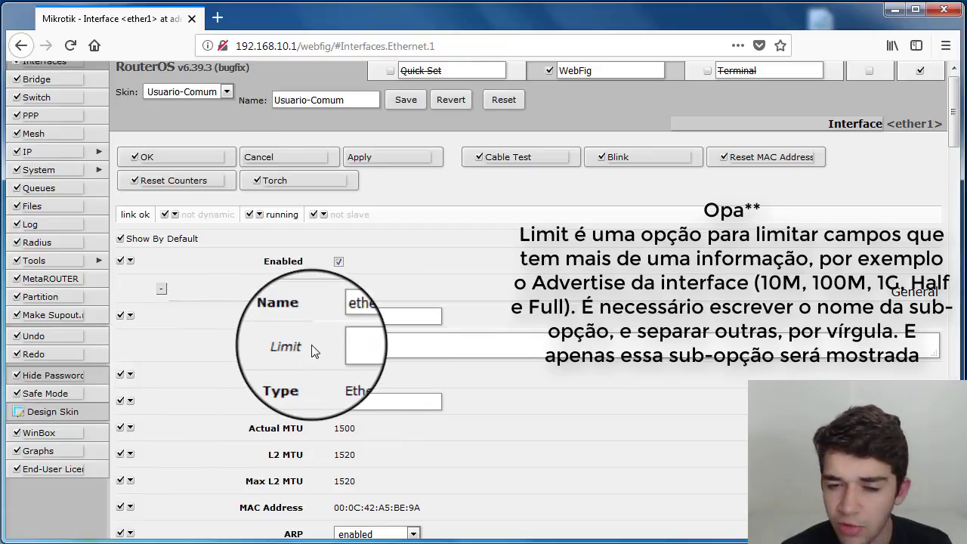
click(131, 320)
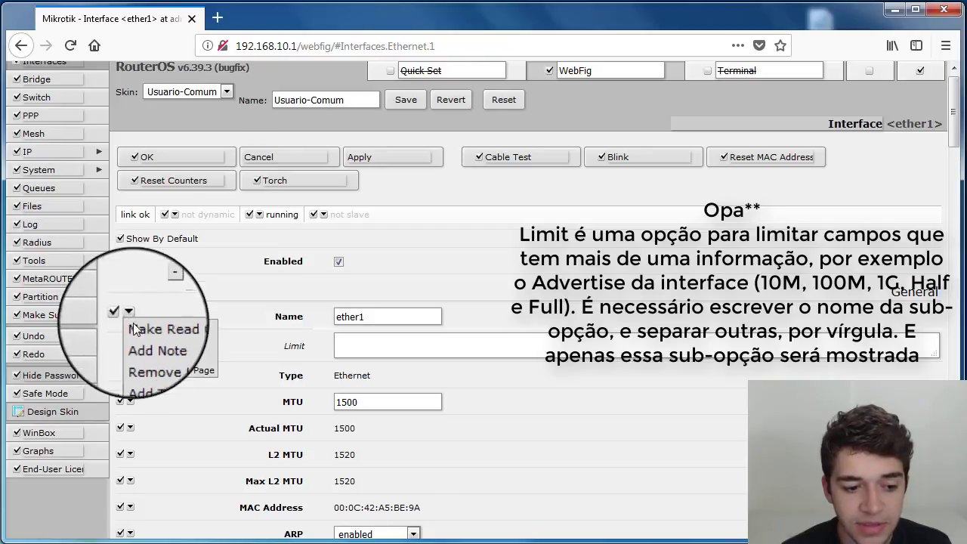
click(149, 352)
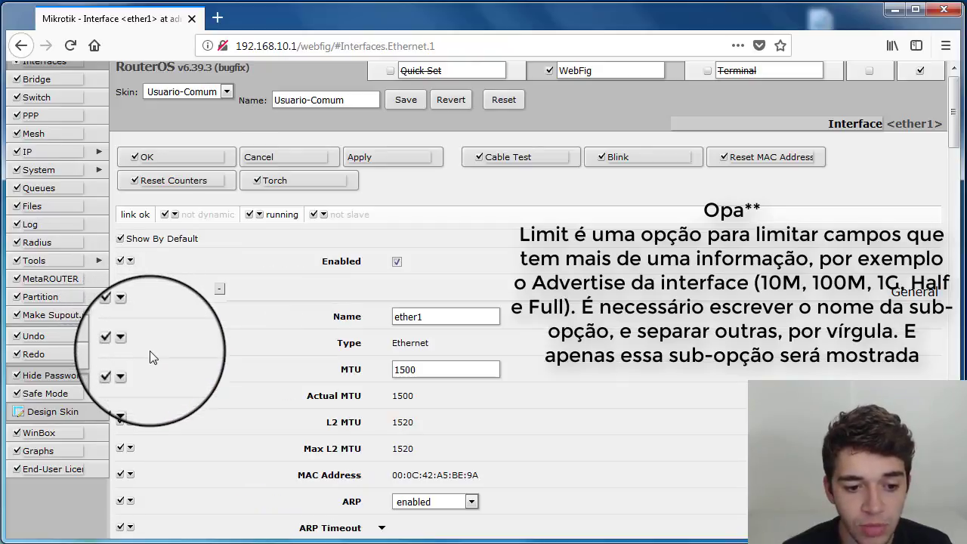
click(131, 317)
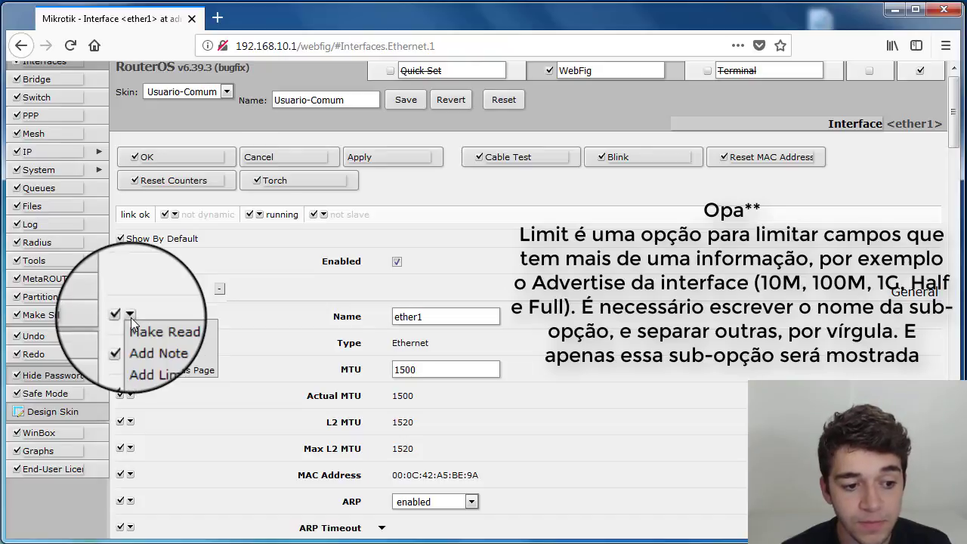
click(189, 307)
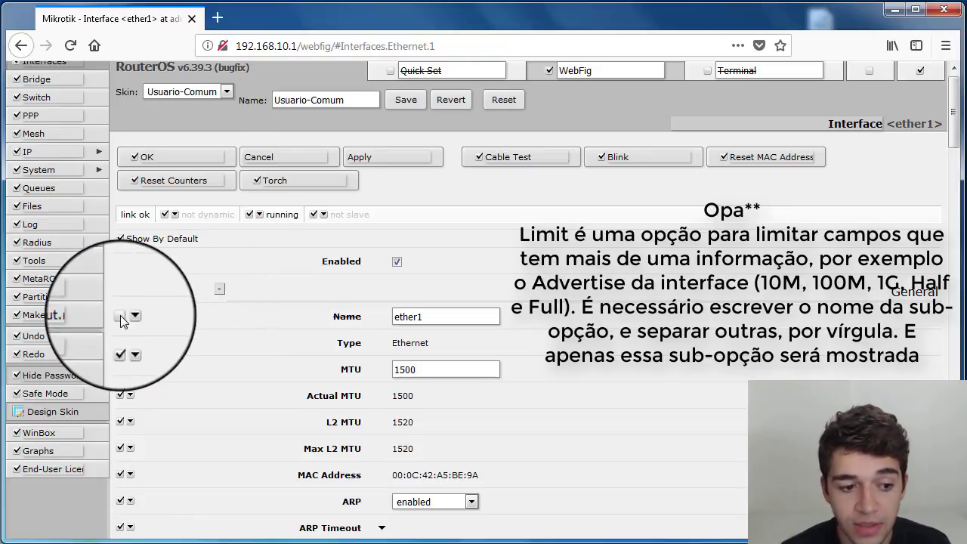
- Hide the Actual MTU, L2 MTU, Max L2 MTU and MAC Address fields, then show them again
click(120, 315)
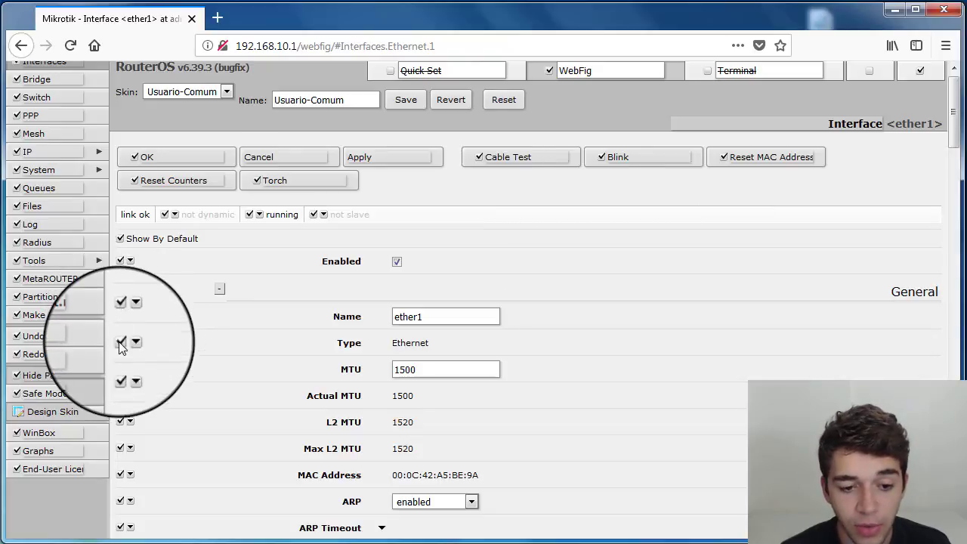
click(120, 344)
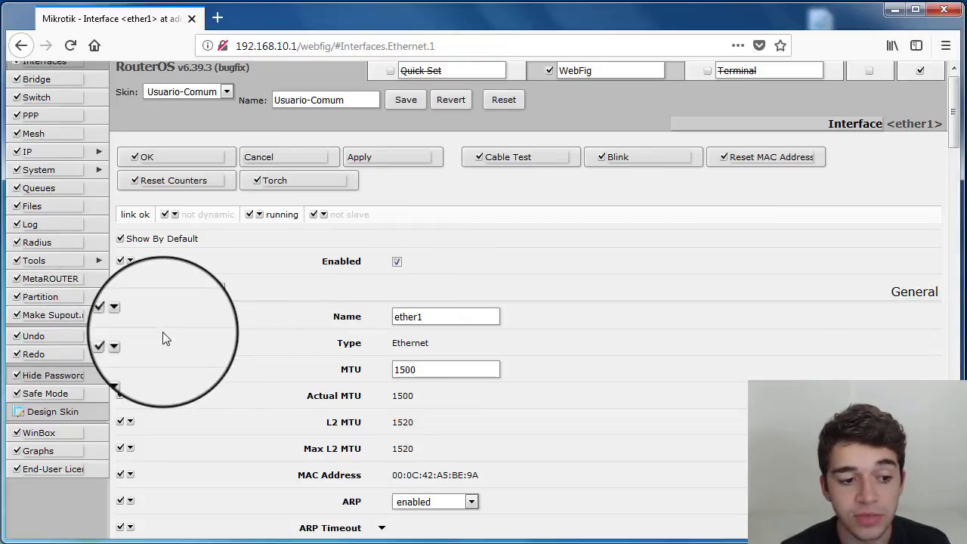
scroll(147, 354, down, 2)
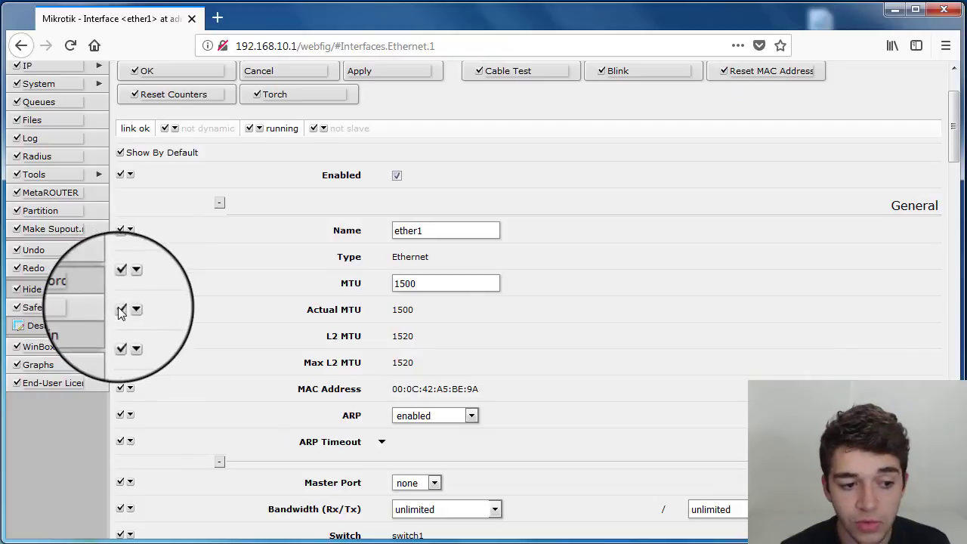
click(118, 309)
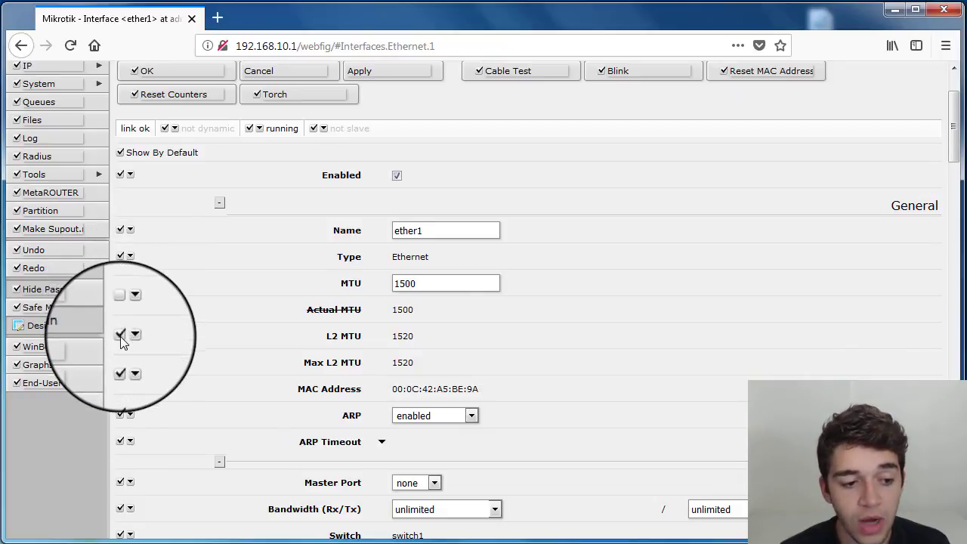
click(120, 336)
click(119, 364)
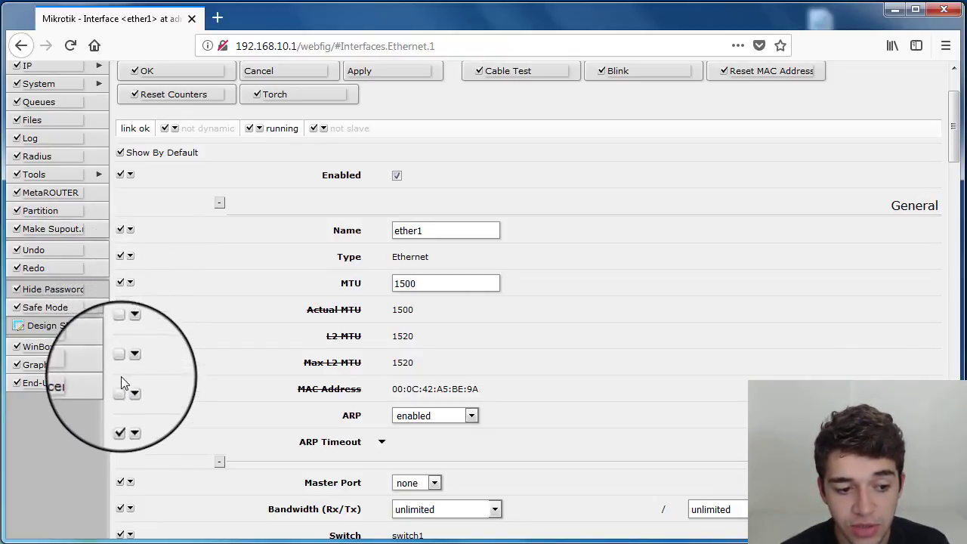
click(120, 362)
click(119, 335)
click(119, 309)
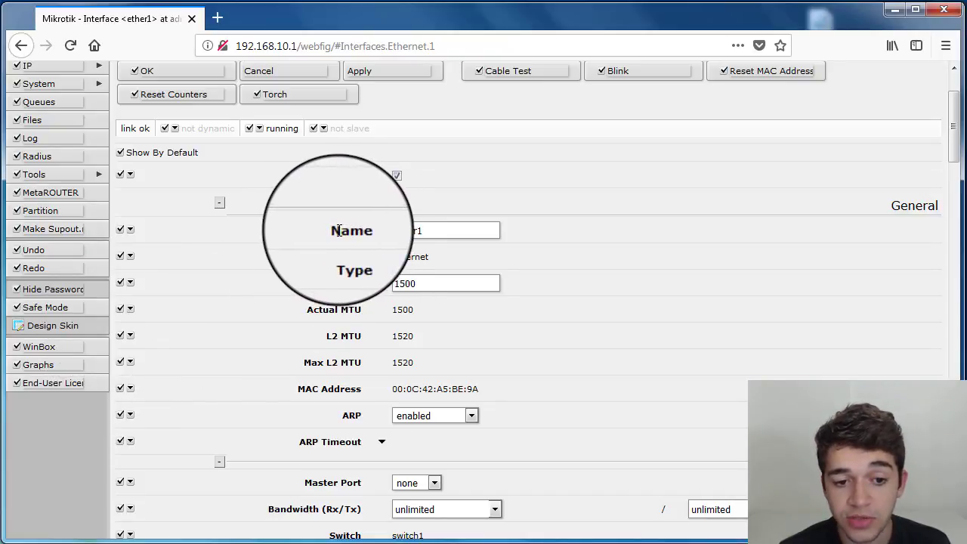
- Relabel the ether1 Name field as Nome
click(337, 230)
scroll(333, 244, up, 2)
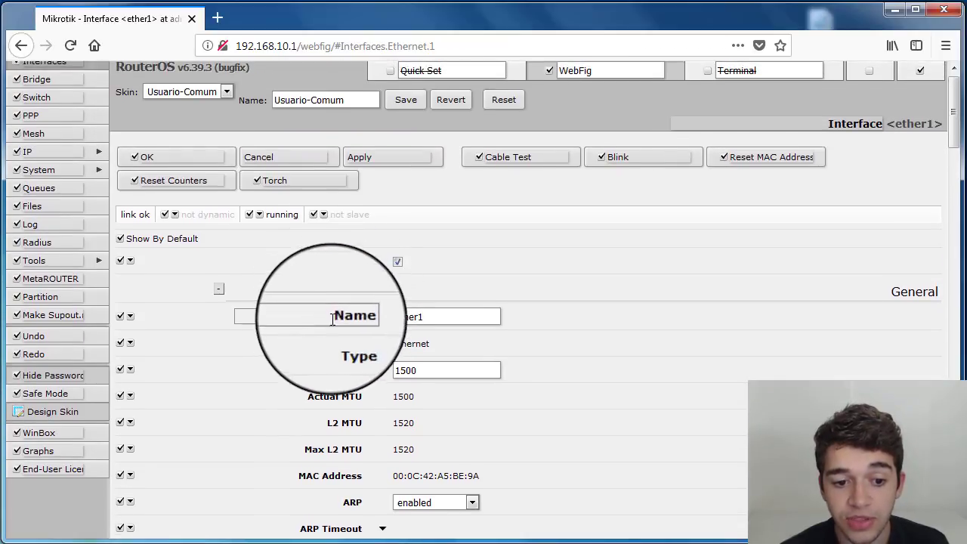
drag(332, 317, 383, 315)
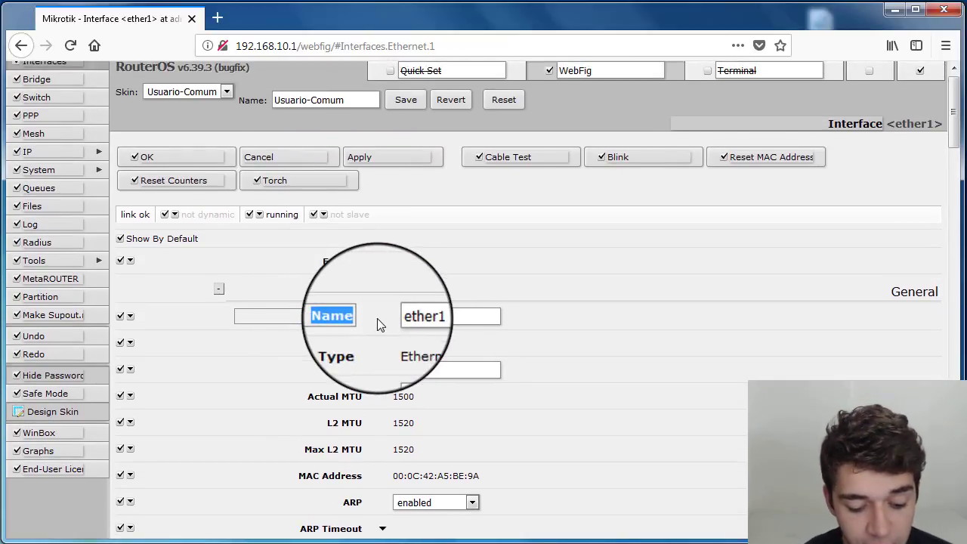
text(Nome)
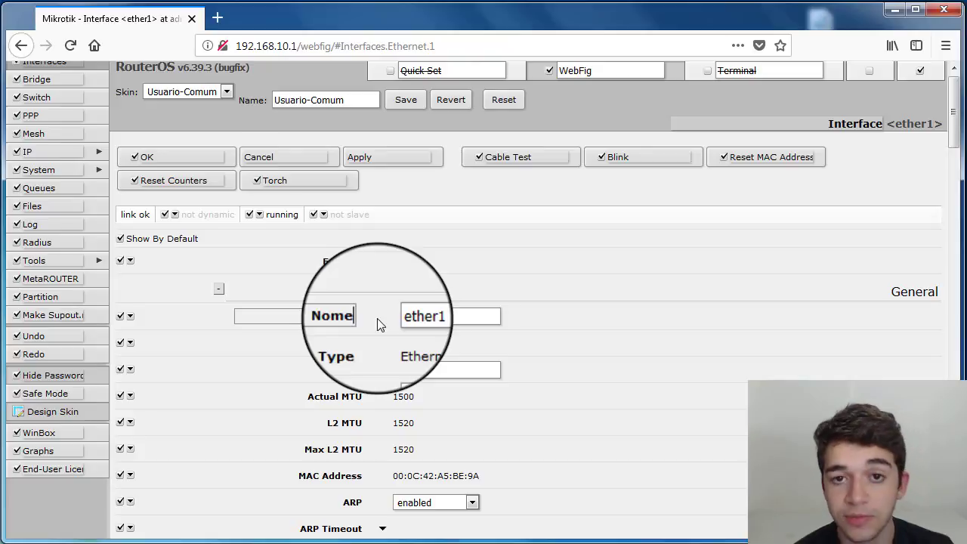
text( da Interface)
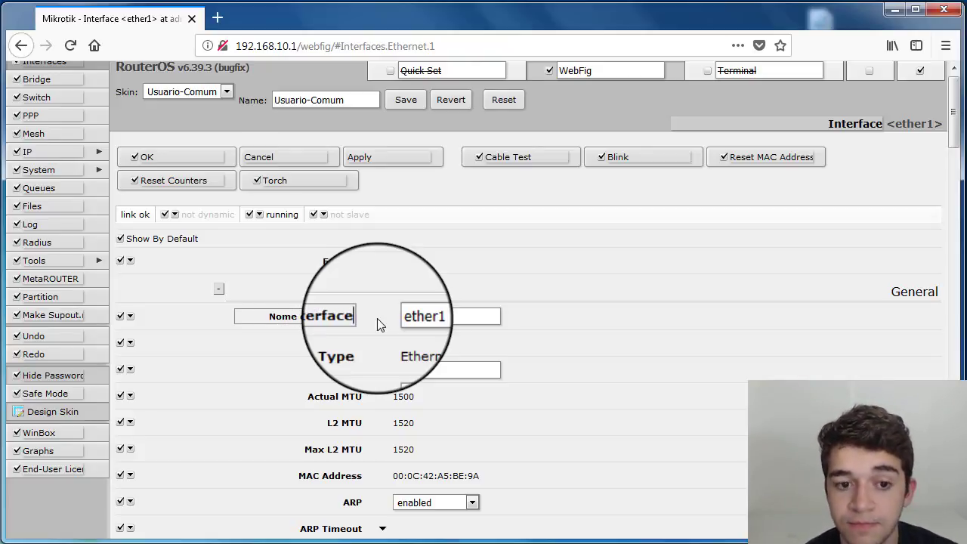
key(BackSpace)
key(BackSpace)
key(BackSpace)
key(BackSpace)
key(BackSpace)
key(BackSpace)
key(BackSpace)
key(BackSpace)
key(BackSpace)
key(BackSpace)
key(BackSpace)
key(BackSpace)
key(BackSpace)
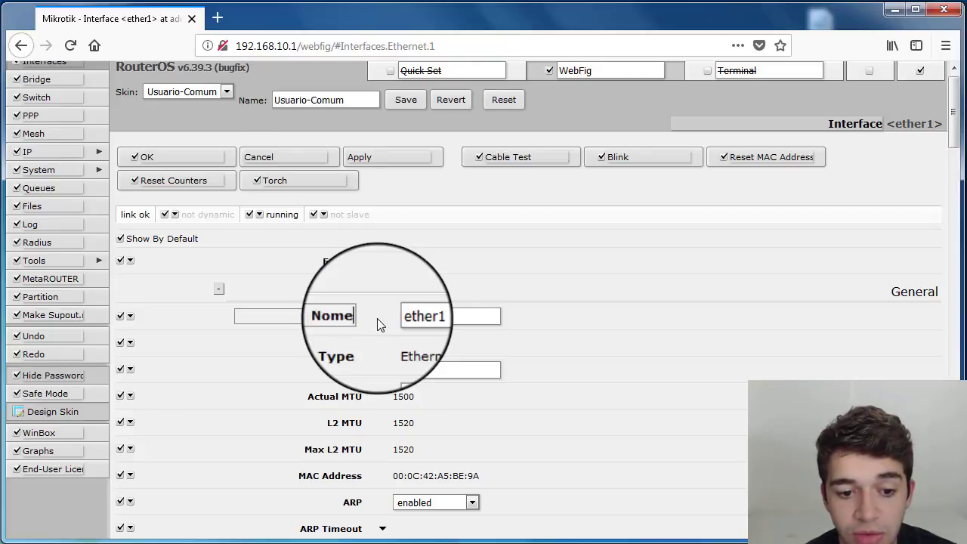
key(Return)
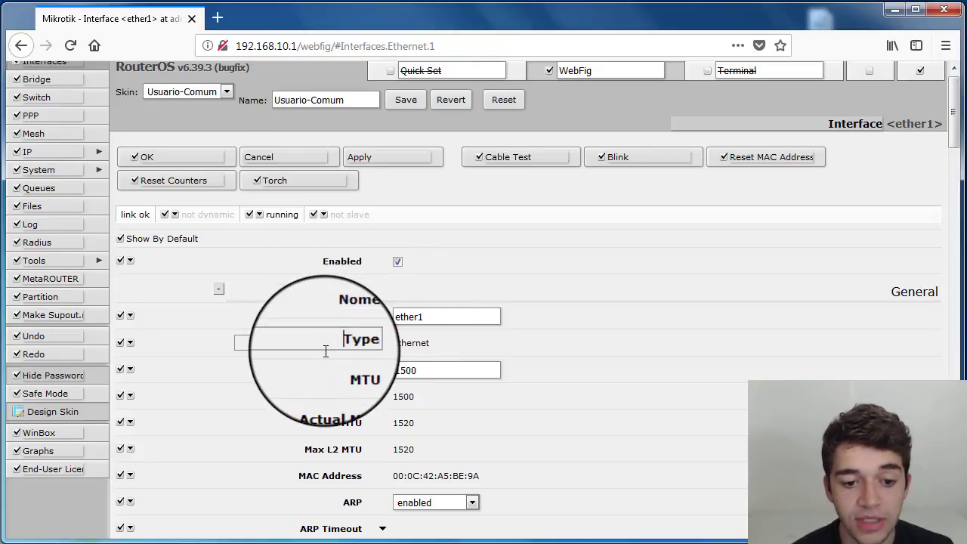
- Scroll through all of the ether1 interface's fields and statistics to review them
scroll(324, 351, down, 1)
scroll(324, 351, down, 6)
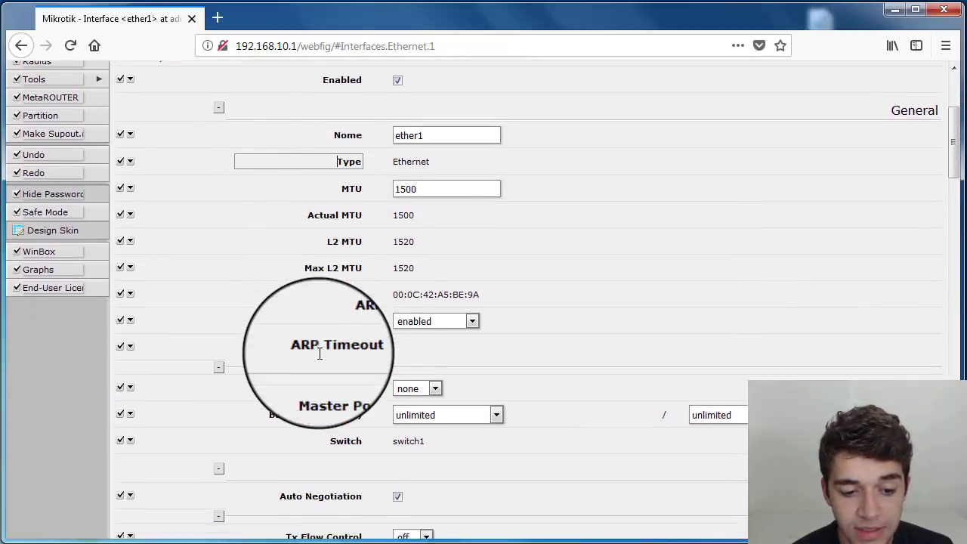
scroll(320, 355, down, 6)
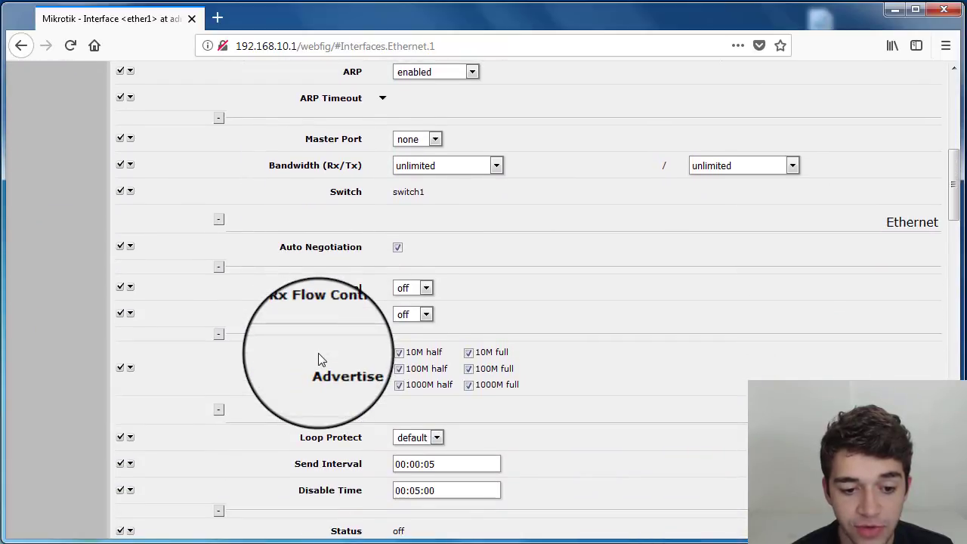
scroll(318, 359, down, 3)
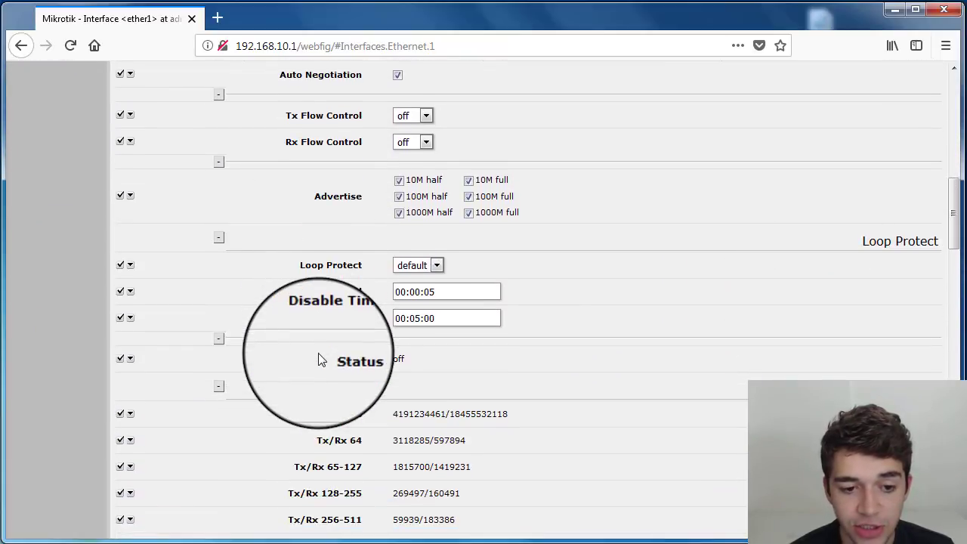
scroll(322, 335, down, 3)
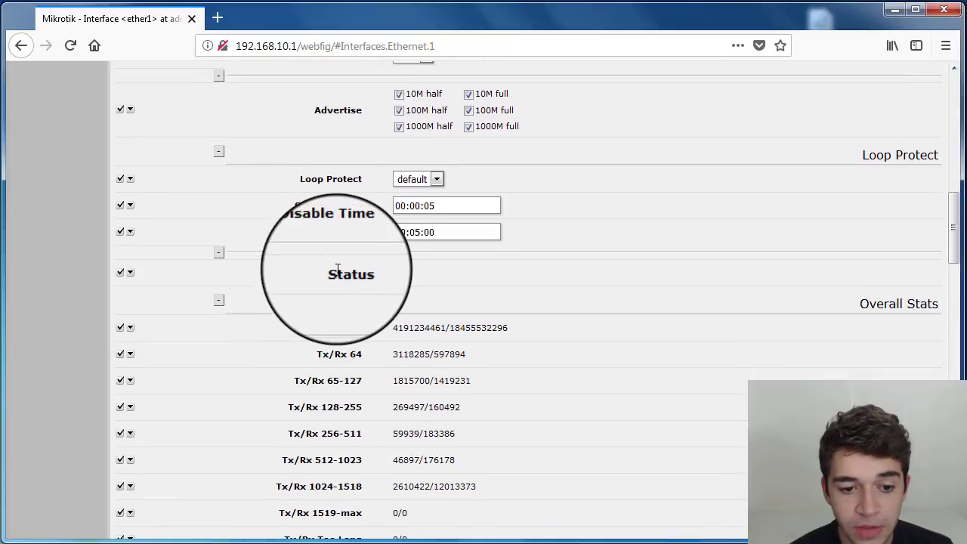
double_click(337, 269)
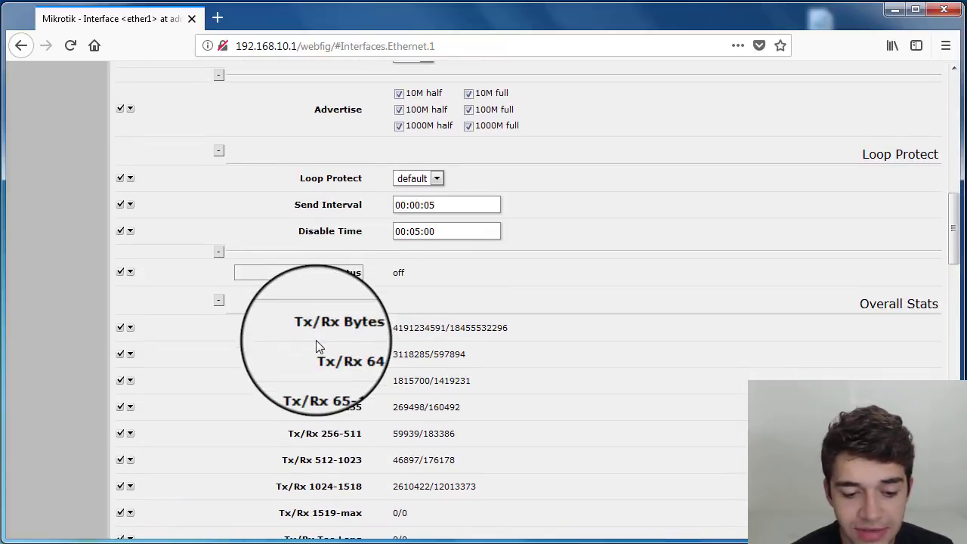
scroll(316, 342, down, 20)
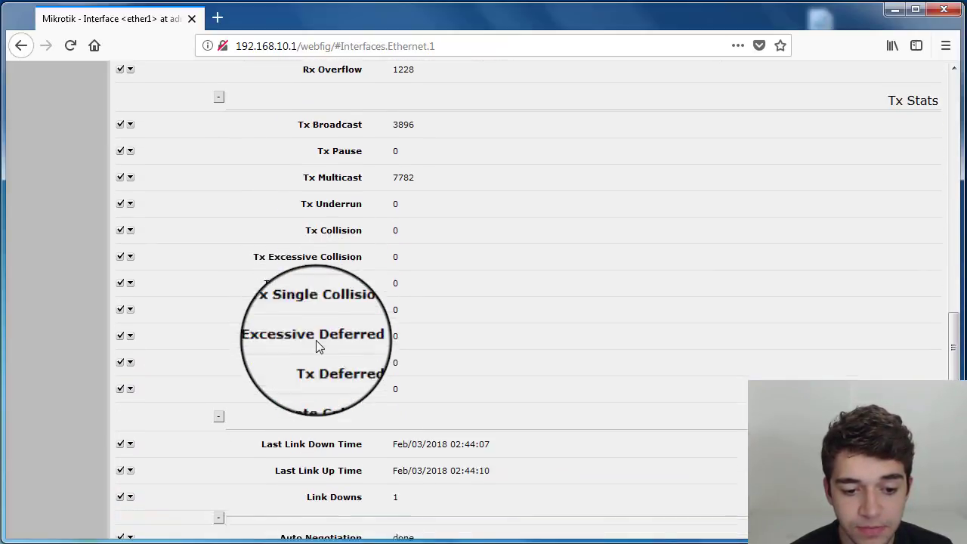
scroll(318, 345, down, 5)
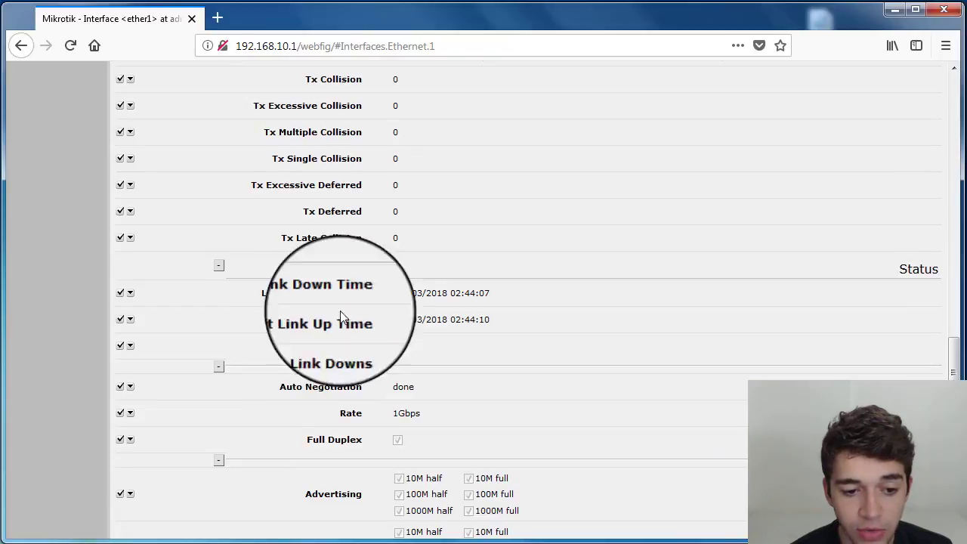
scroll(320, 345, down, 2)
scroll(325, 344, down, 1)
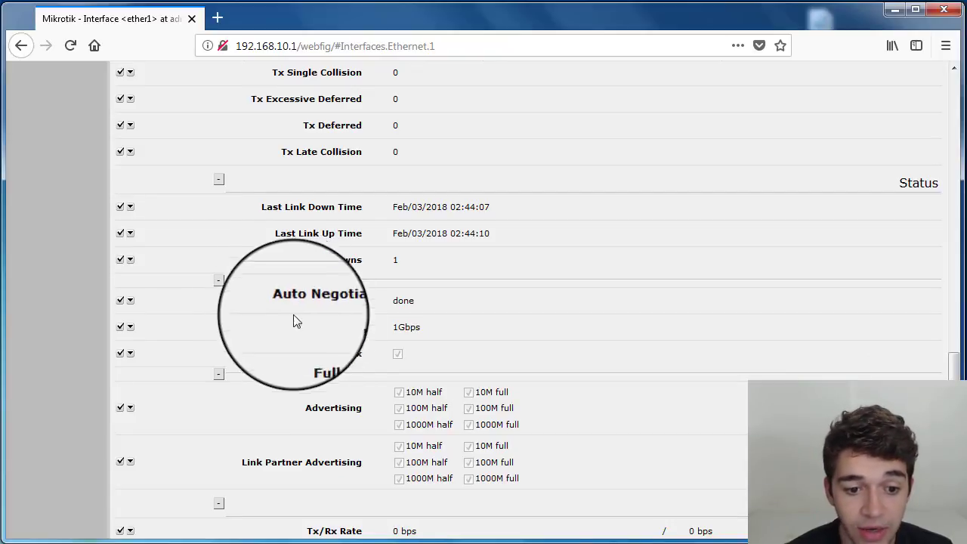
scroll(312, 328, down, 15)
scroll(313, 328, down, 3)
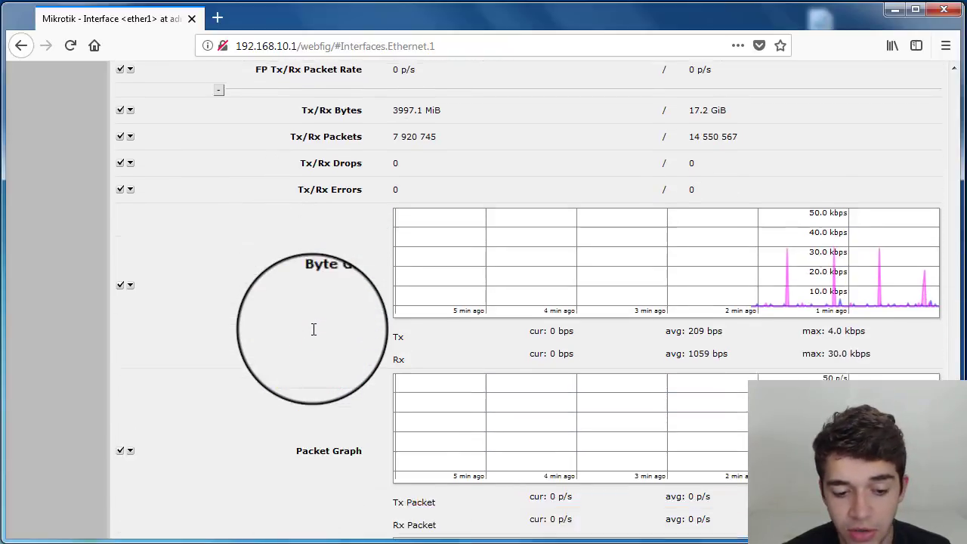
scroll(316, 336, up, 20)
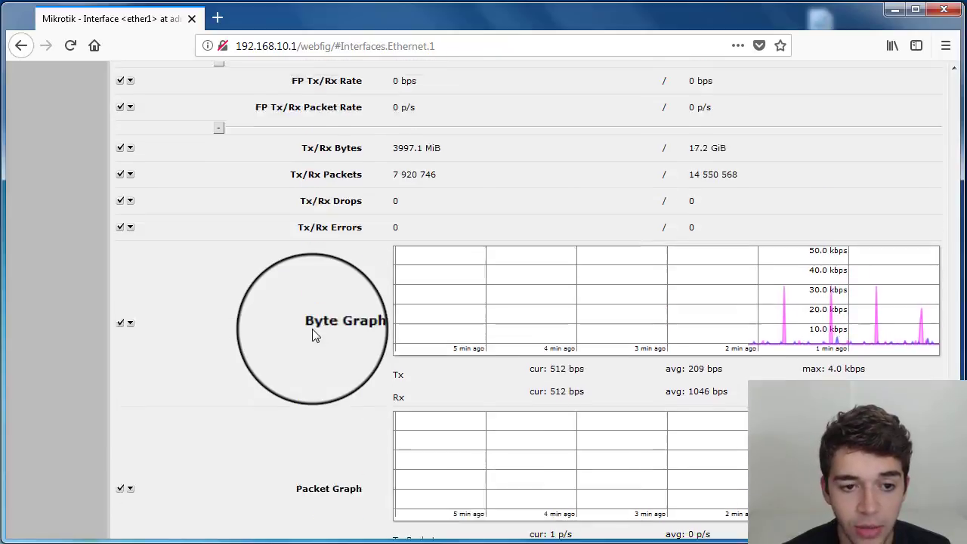
scroll(315, 336, up, 12)
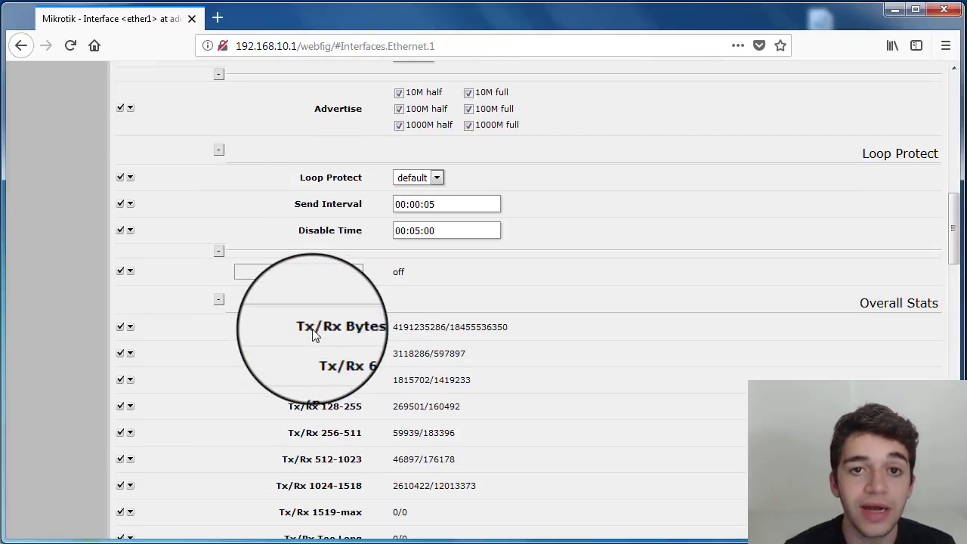
scroll(314, 329, up, 20)
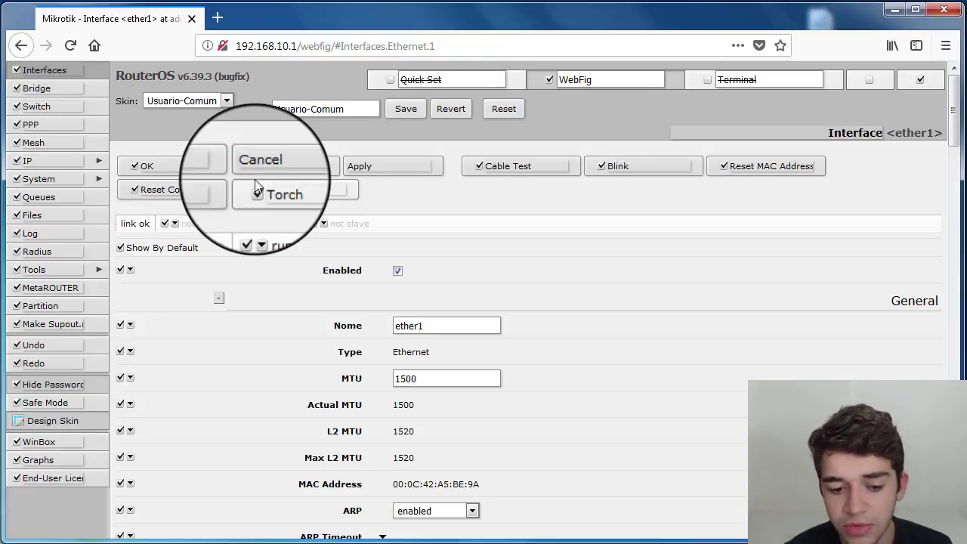
scroll(321, 385, down, 2)
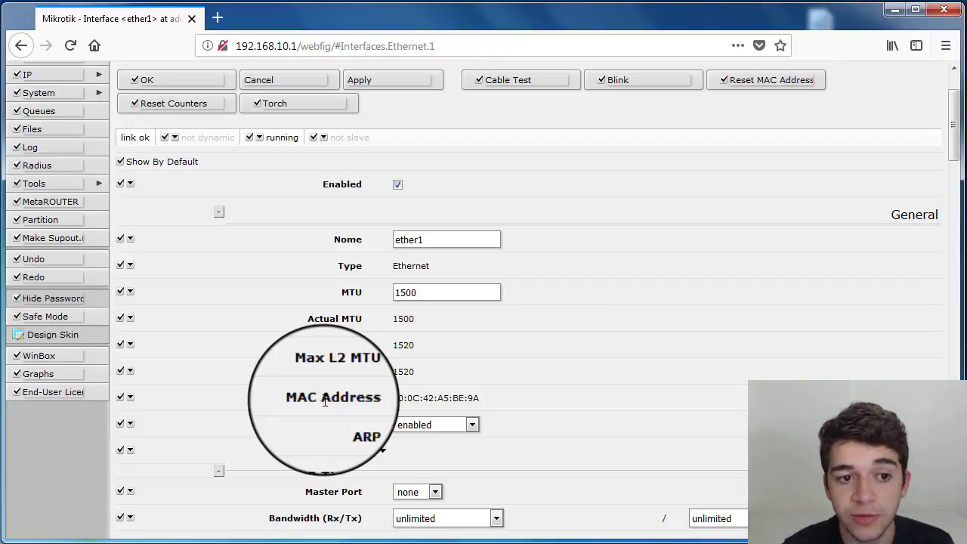
scroll(325, 400, up, 2)
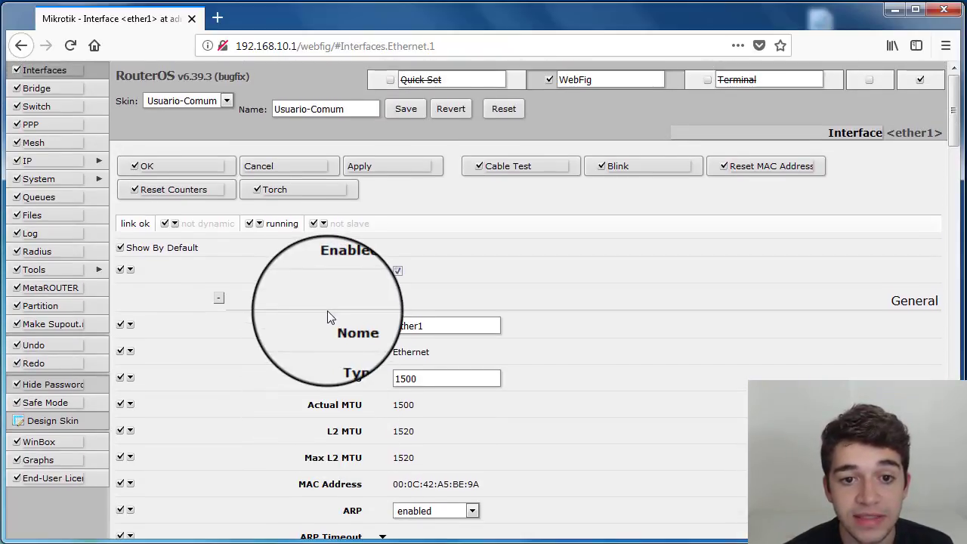
scroll(328, 310, down, 2)
scroll(414, 240, up, 2)
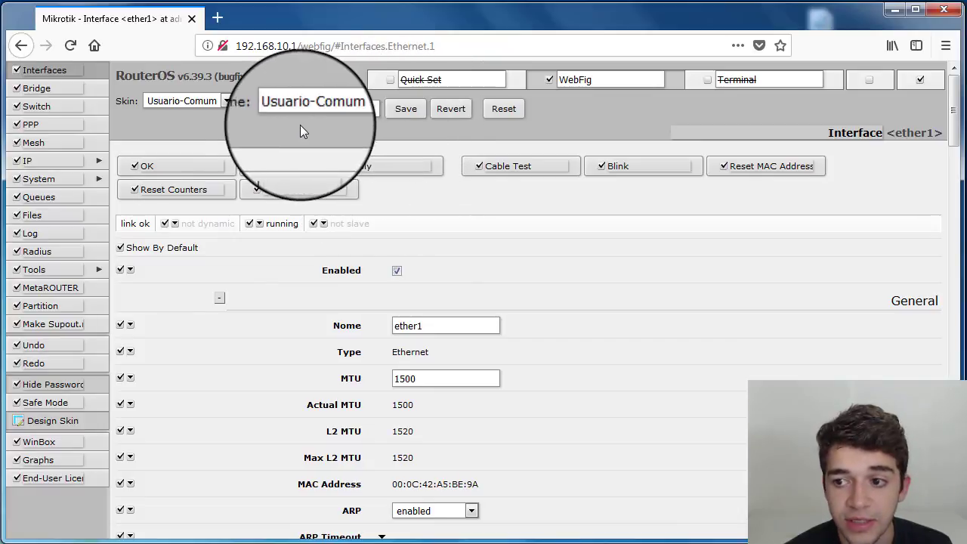
- Hide the Bridge, Switch, PPP, Mesh, IP, System, Queues, Files, Log, Radius and MetaROUTER menus
click(16, 91)
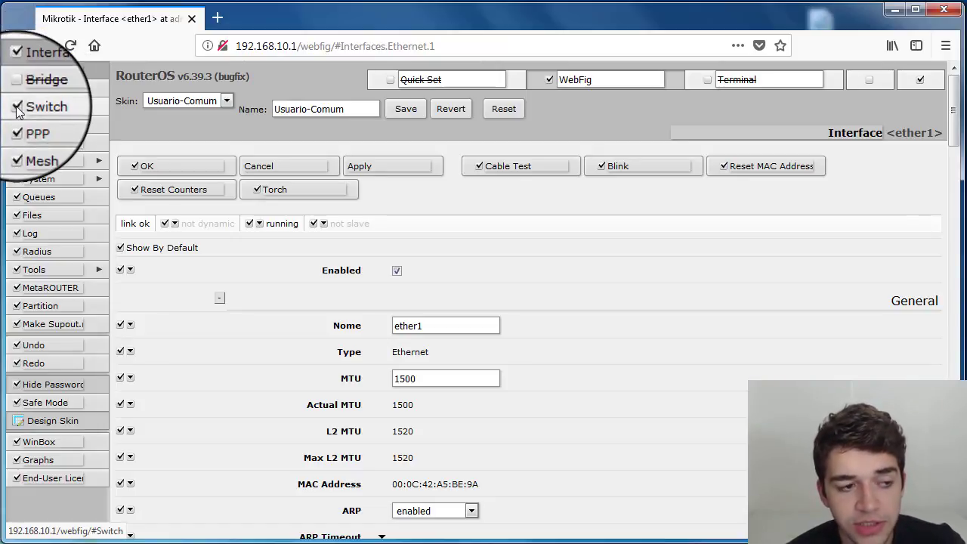
click(16, 111)
click(17, 124)
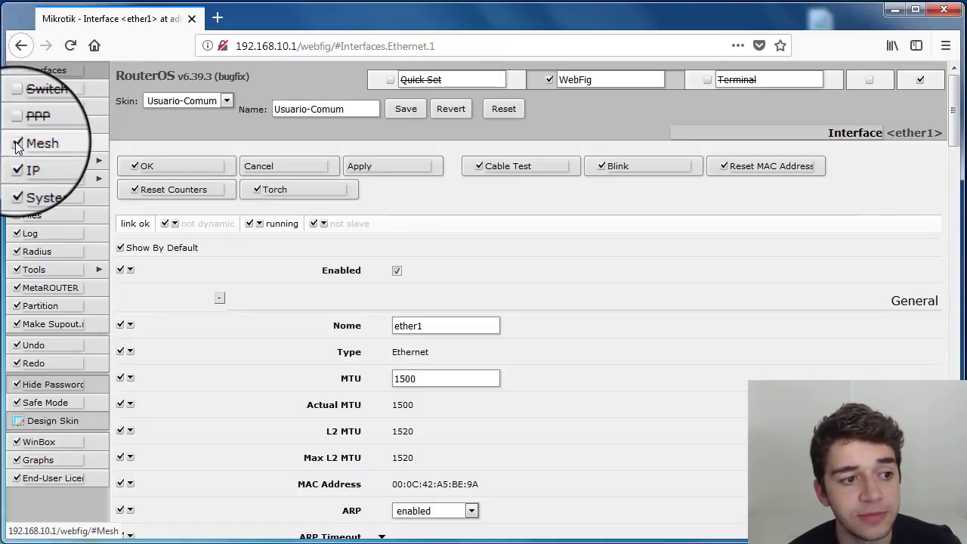
click(17, 142)
click(17, 161)
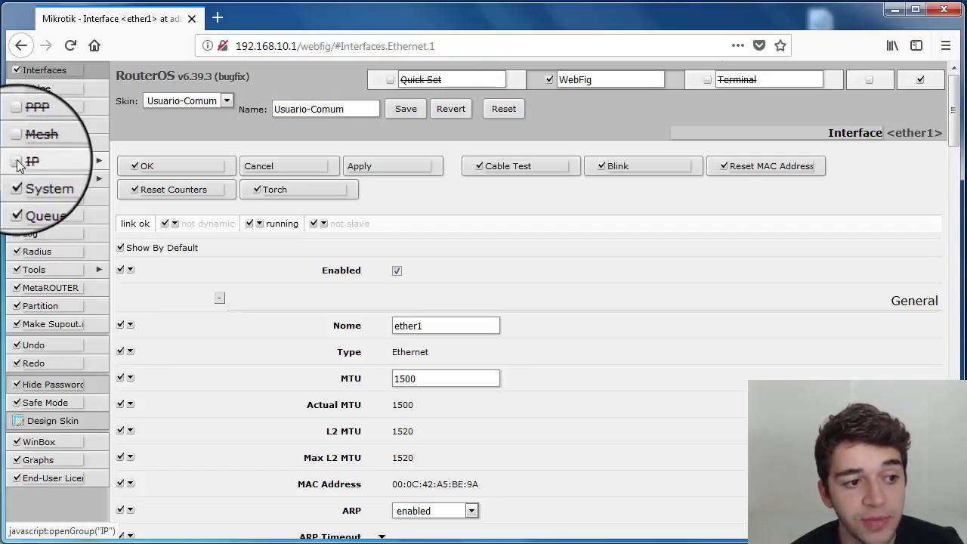
click(16, 180)
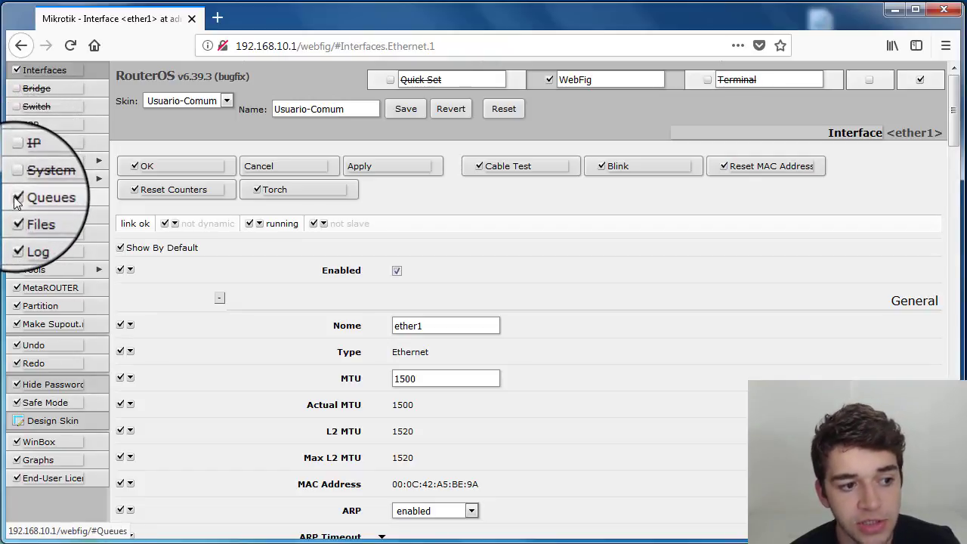
click(17, 197)
click(17, 216)
click(17, 234)
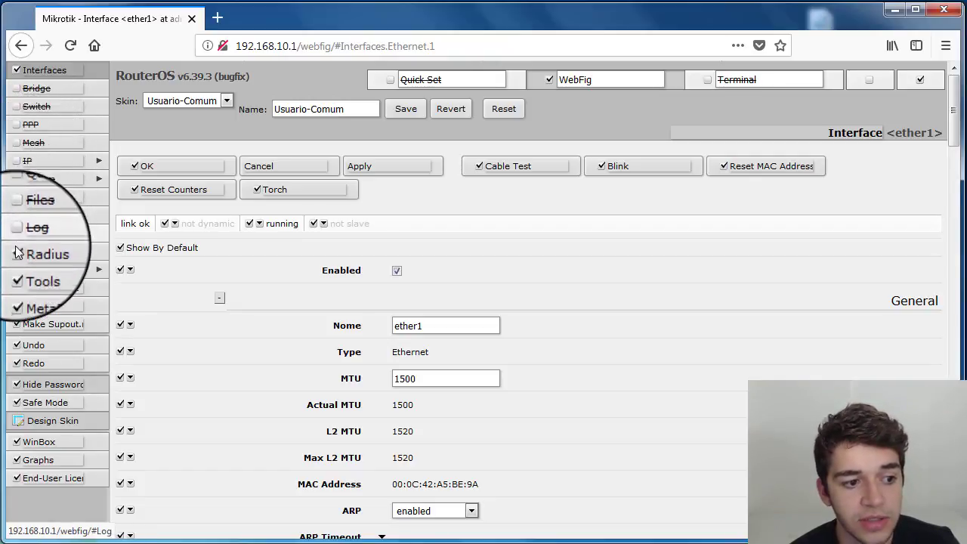
click(17, 252)
click(17, 288)
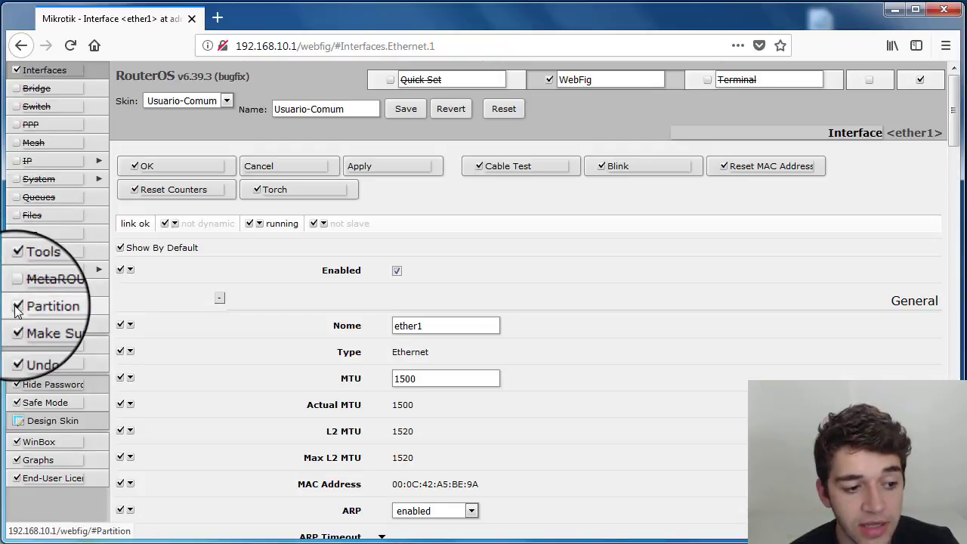
- Hide the Partition, Make Supout.rif, Undo, Redo, Hide Passwords, Safe Mode, WinBox, Graphs and End-User License menus
click(17, 306)
click(16, 324)
click(15, 349)
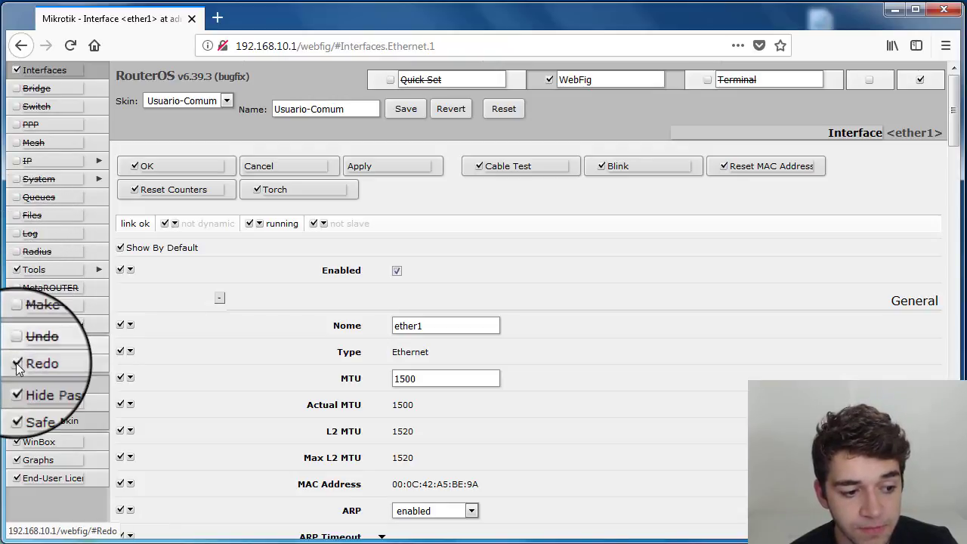
click(16, 368)
click(16, 386)
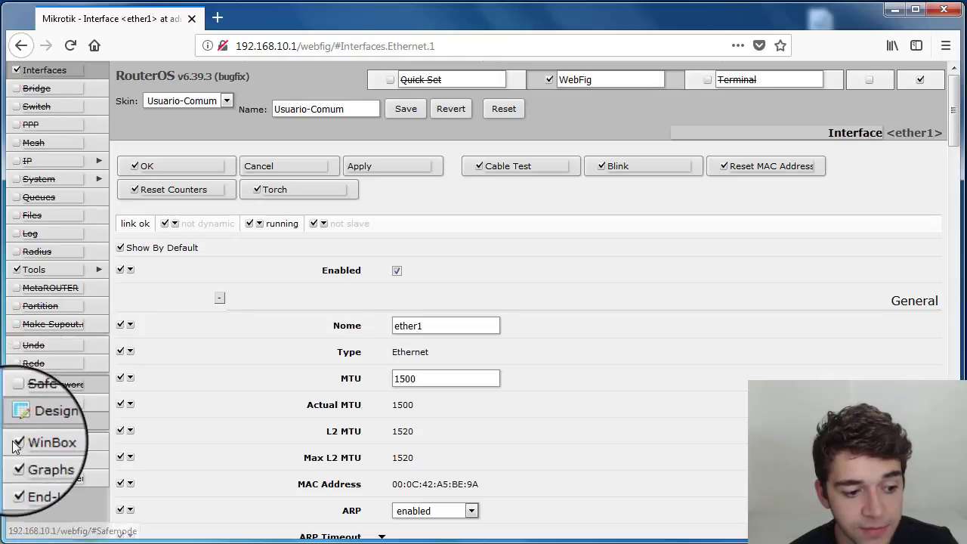
click(16, 441)
click(17, 461)
click(17, 478)
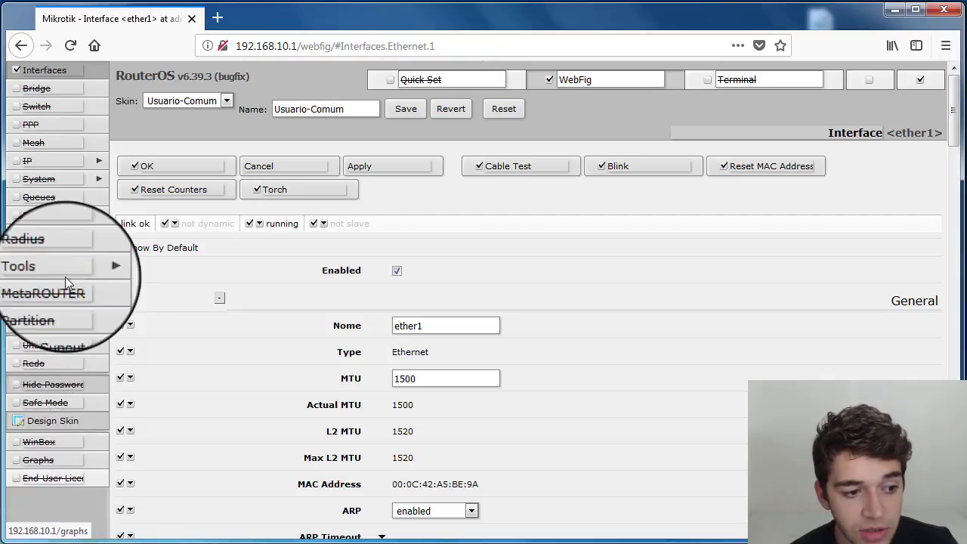
- Expand the Tools menu and hide BTest Server, Bandwidth Test, Email, Flood Ping, Graphing, IP Scan, MAC Server, Netwatch and Packet Sniffer
click(95, 270)
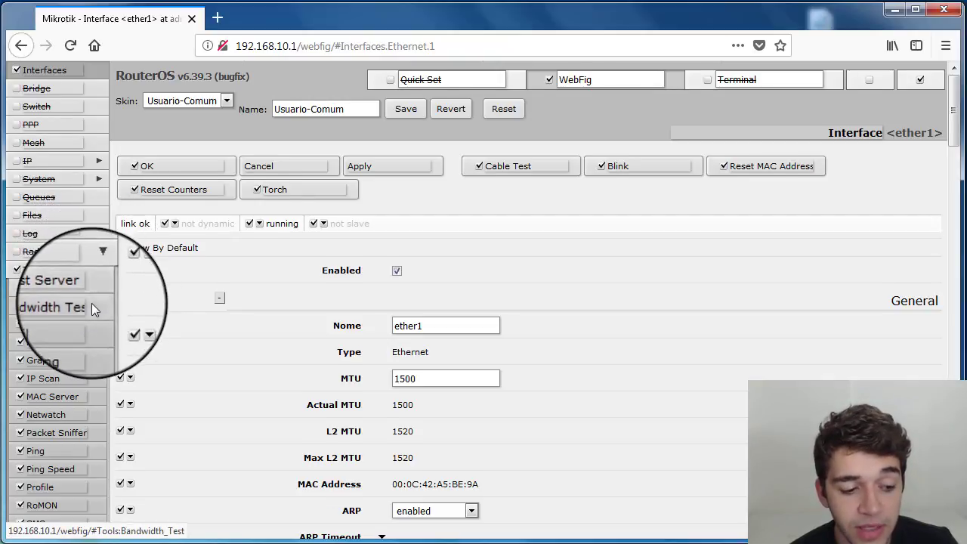
scroll(92, 303, down, 2)
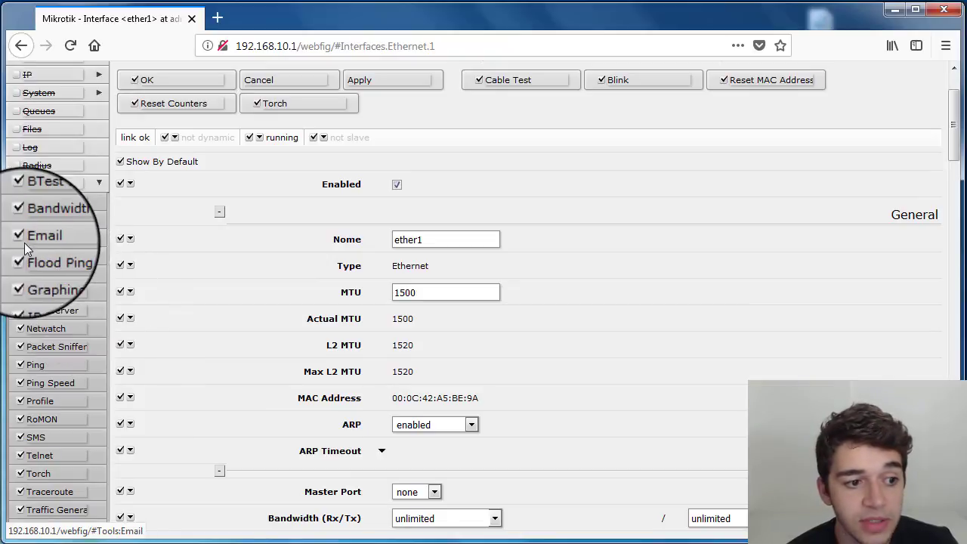
click(19, 203)
click(19, 220)
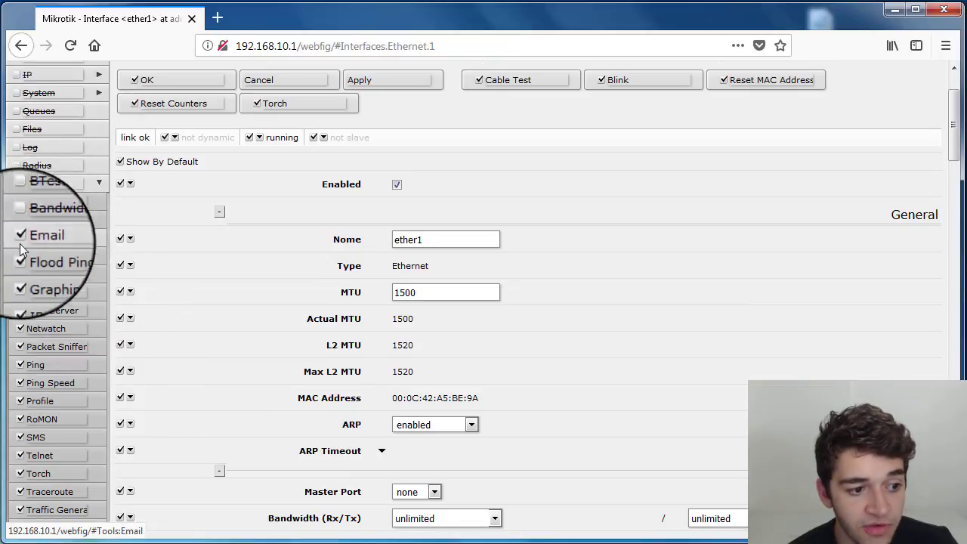
click(19, 239)
click(19, 257)
click(20, 275)
click(20, 293)
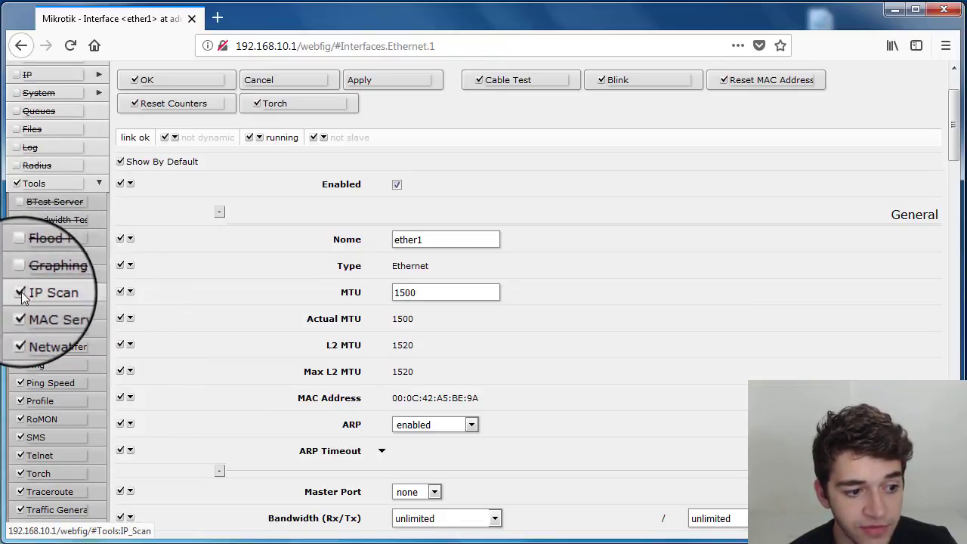
click(20, 311)
click(19, 329)
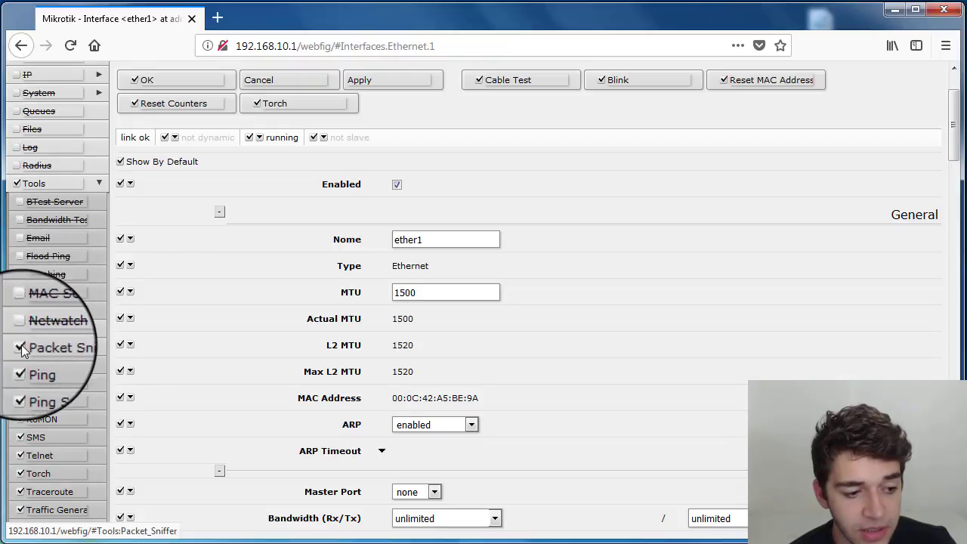
click(19, 348)
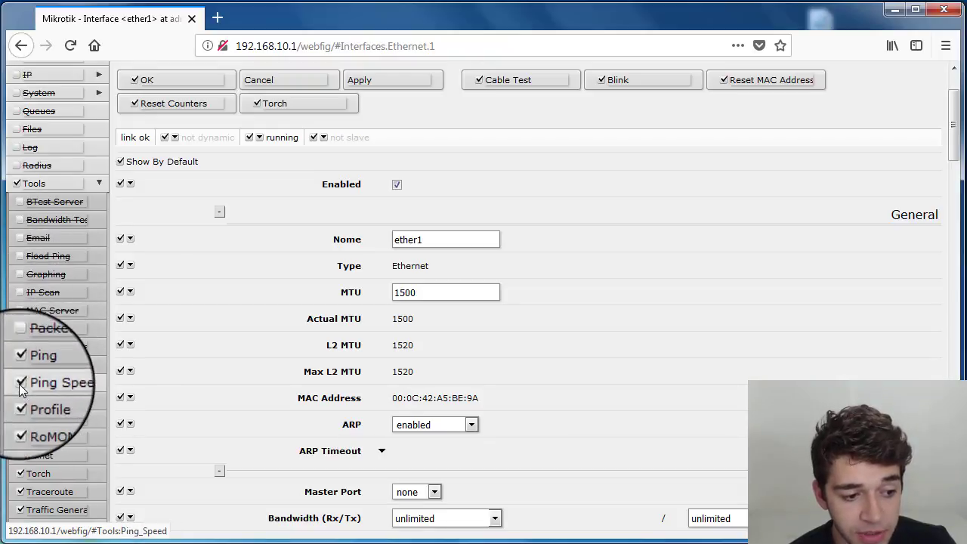
- Hide the Ping Speed, Profile, RoMON, SMS, Telnet, Traffic Generator and Traffic Monitor tools, keeping Ping, Torch and Traceroute visible
scroll(21, 384, down, 2)
click(20, 314)
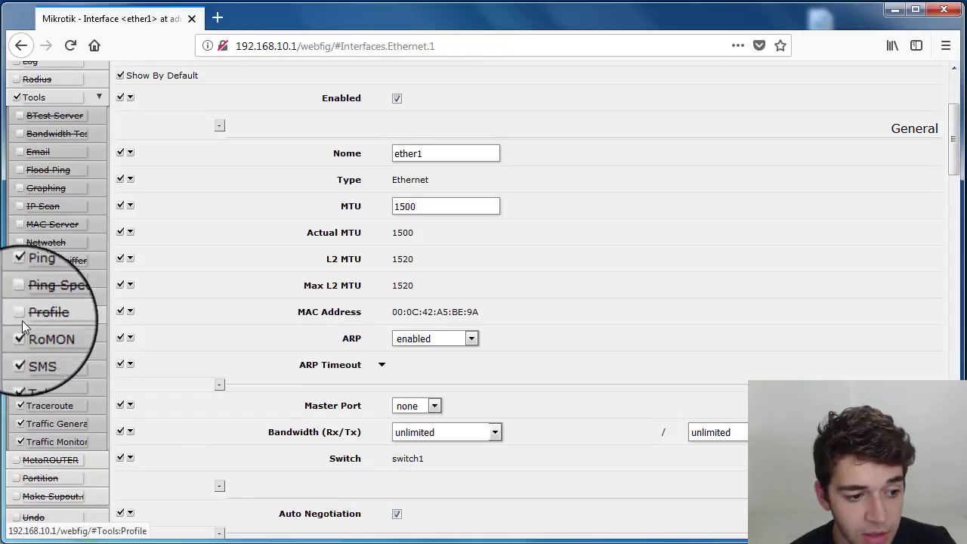
click(19, 332)
click(21, 352)
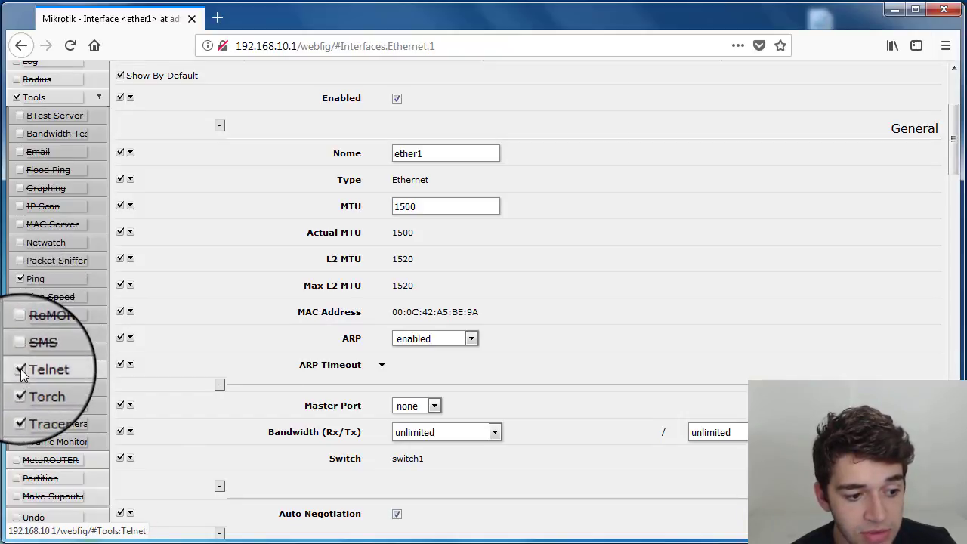
click(20, 369)
click(20, 387)
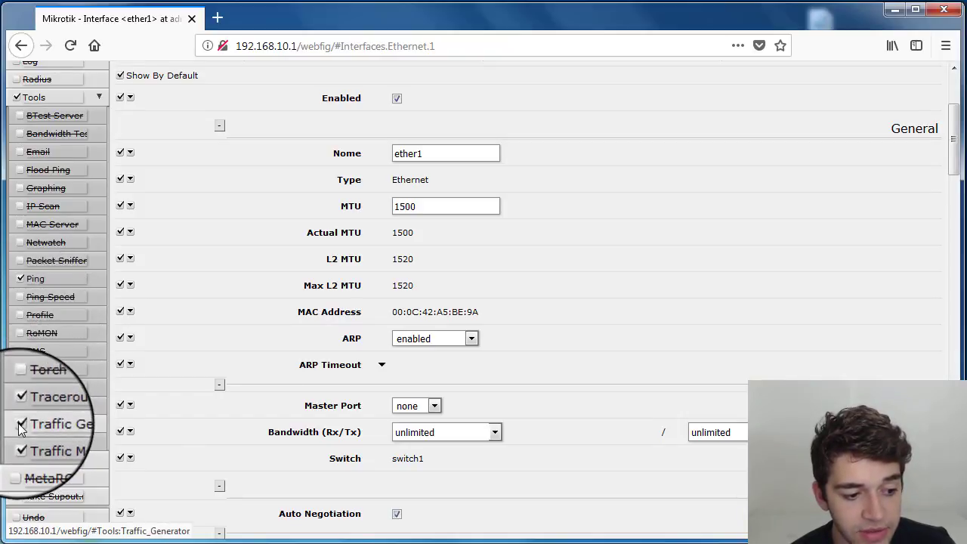
click(20, 423)
click(20, 441)
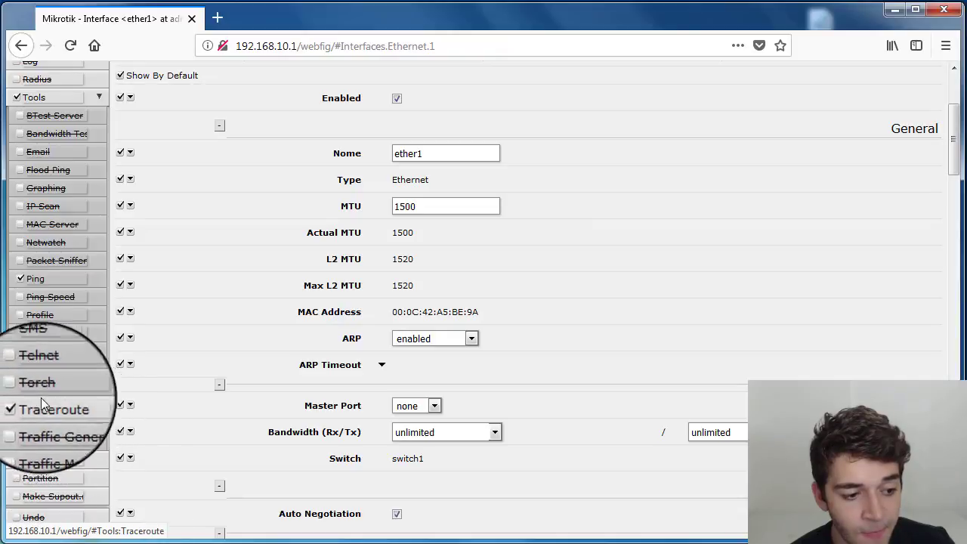
click(19, 386)
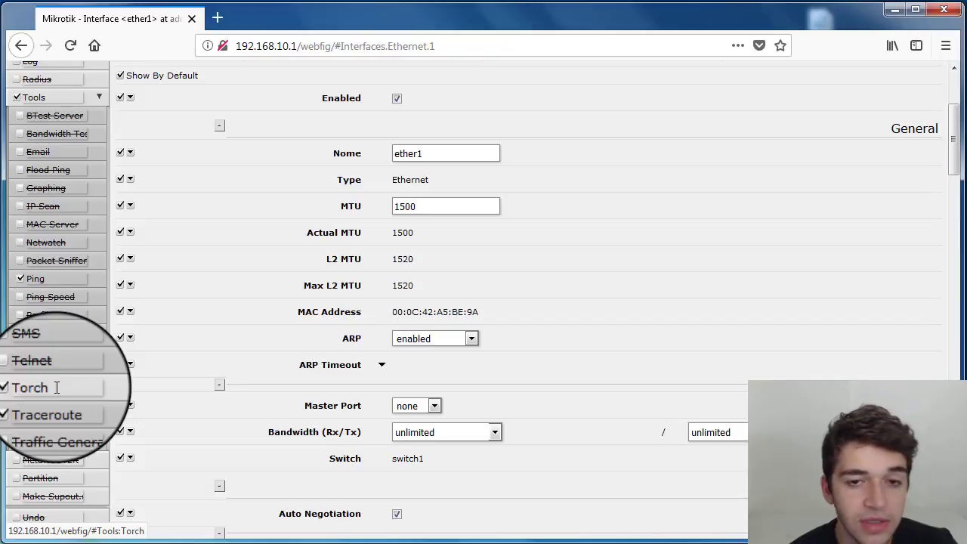
- Open the Torch and Ping tool pages to check how they appear under the restricted skin
scroll(57, 388, down, 2)
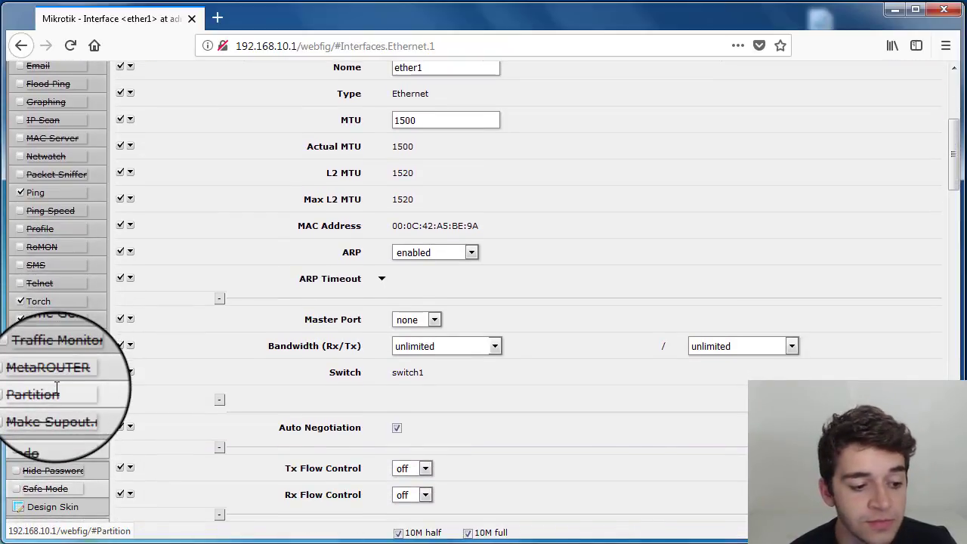
scroll(56, 387, down, 2)
scroll(55, 381, up, 4)
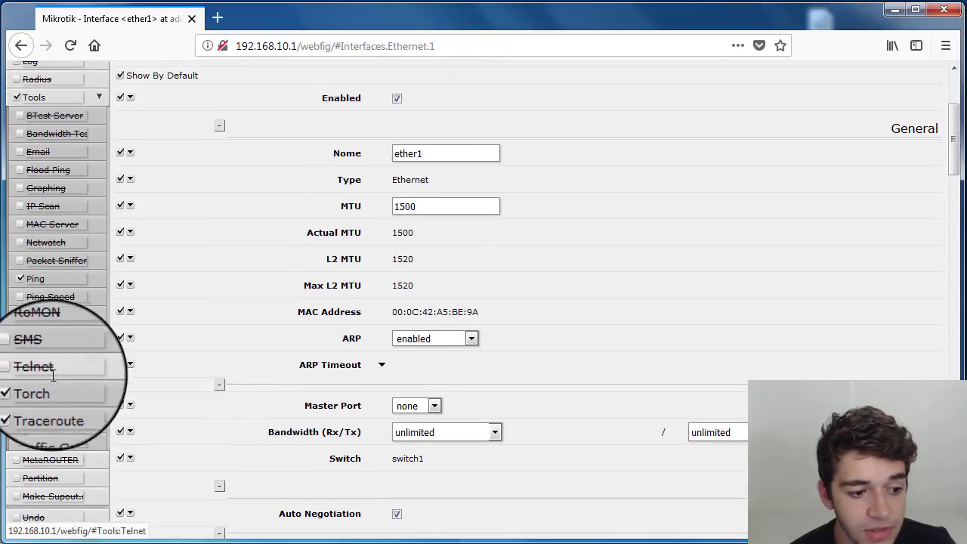
click(53, 382)
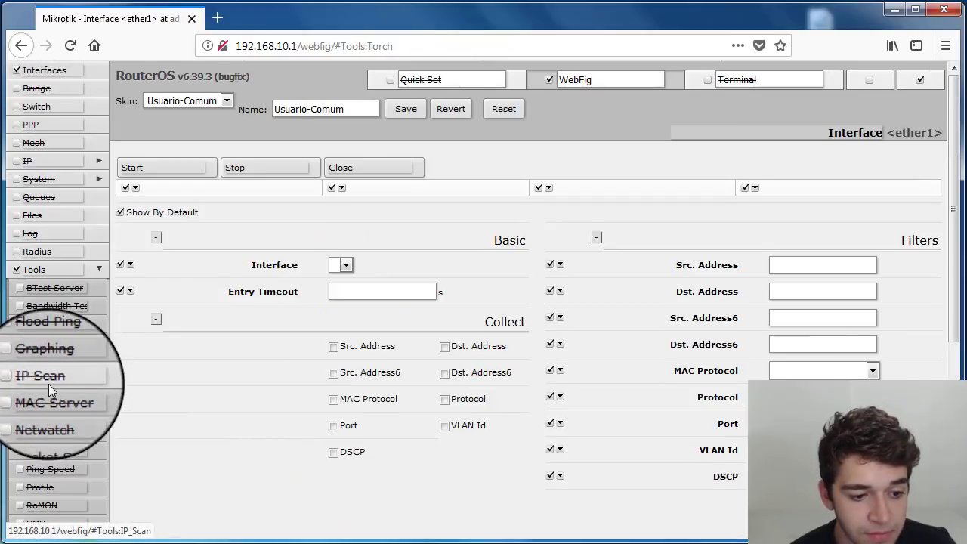
scroll(49, 383, down, 2)
click(47, 365)
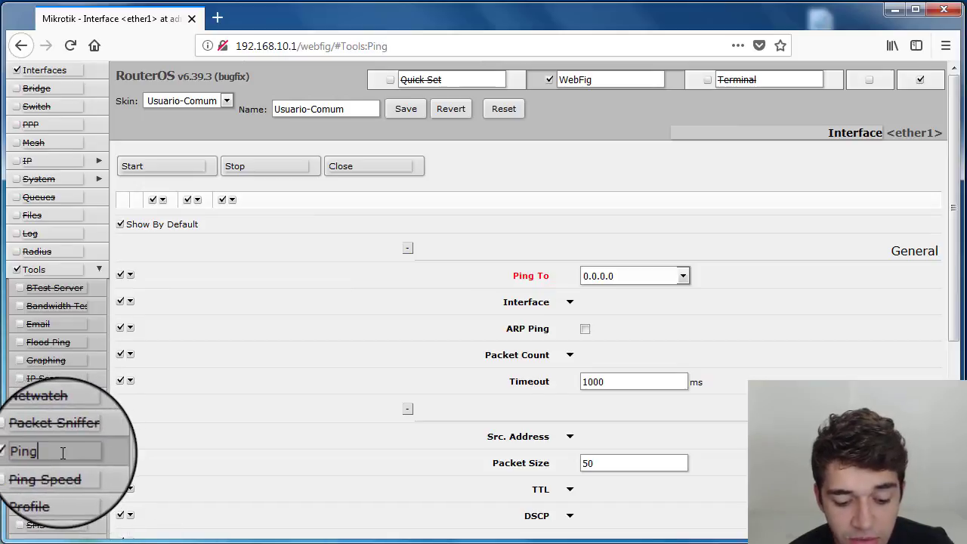
drag(62, 453, 20, 455)
click(58, 454)
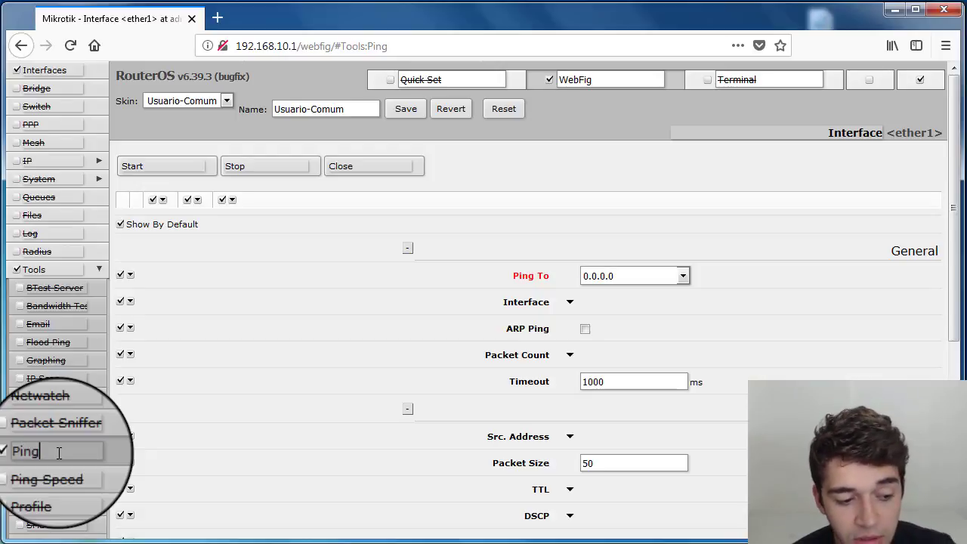
scroll(58, 453, down, 4)
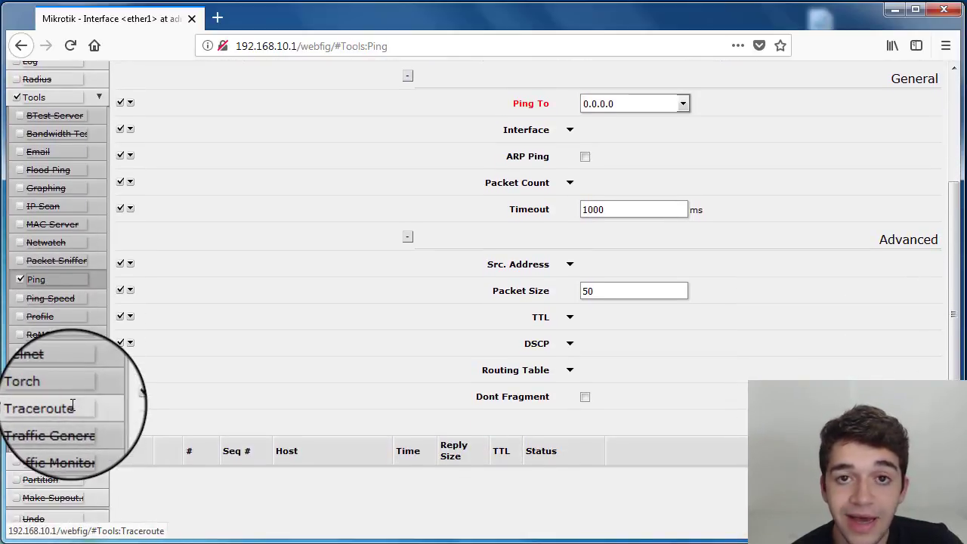
click(61, 388)
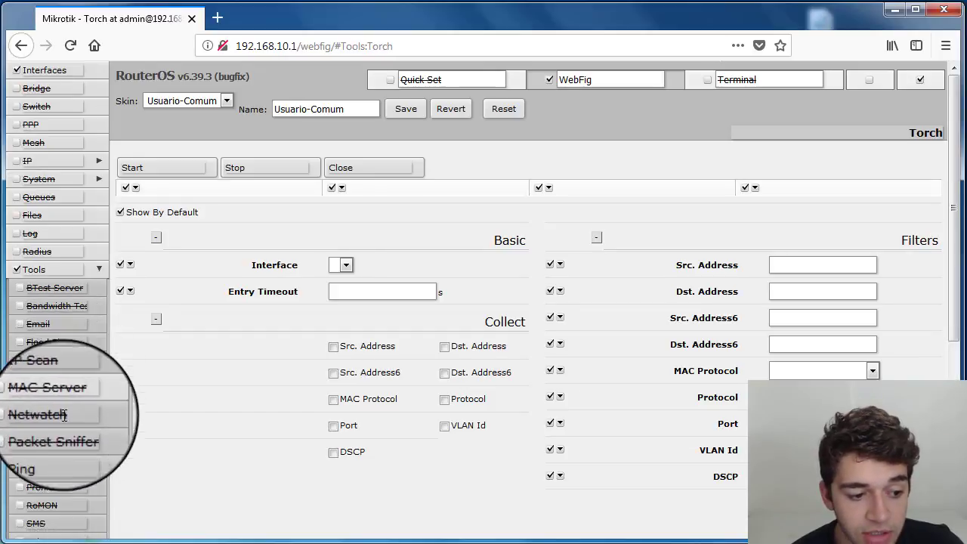
scroll(59, 457, down, 4)
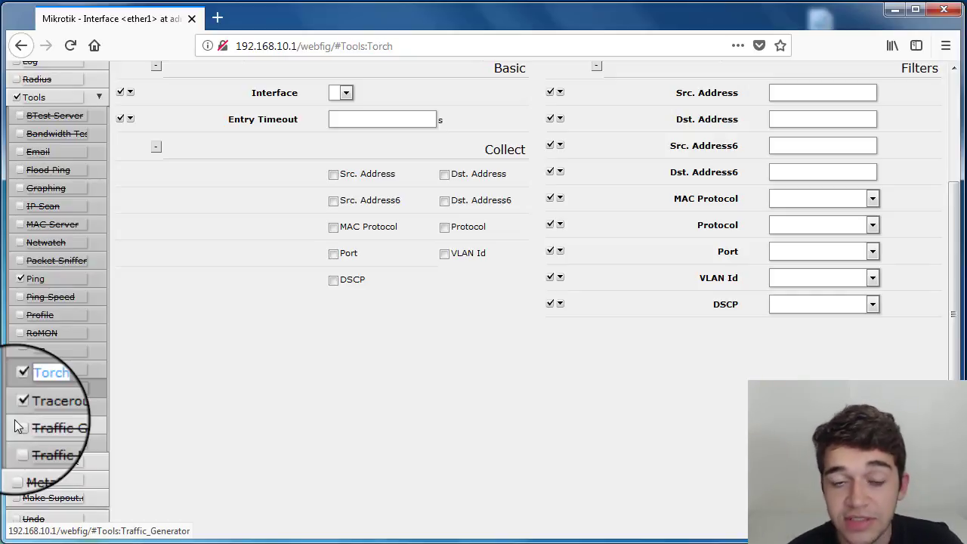
scroll(179, 370, up, 2)
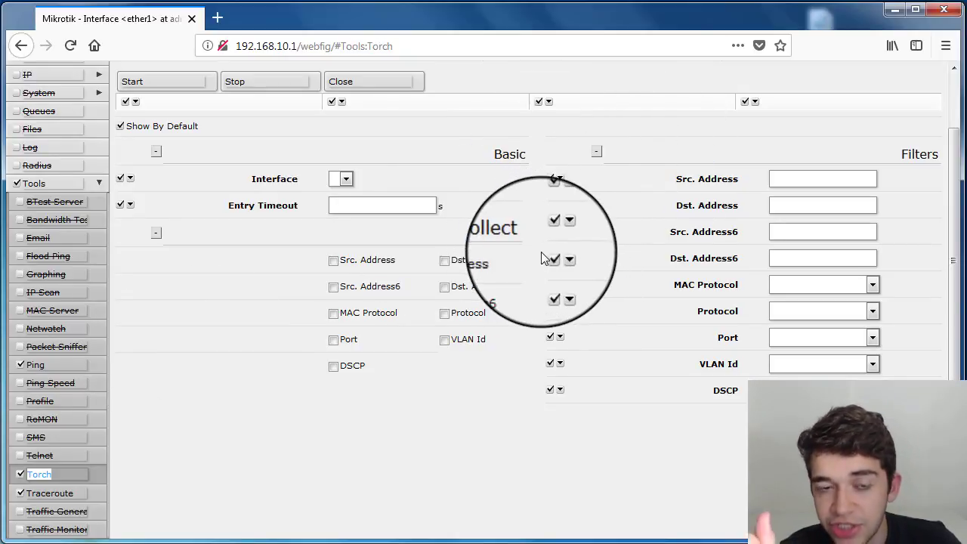
scroll(227, 259, up, 2)
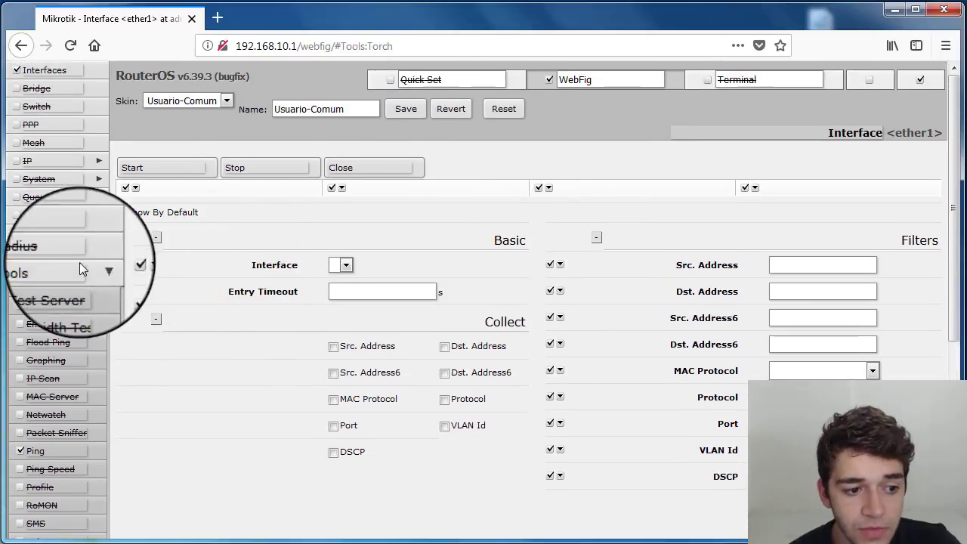
- Collapse the Tools menu, return to Interfaces and save the Usuario-Comum skin
click(99, 269)
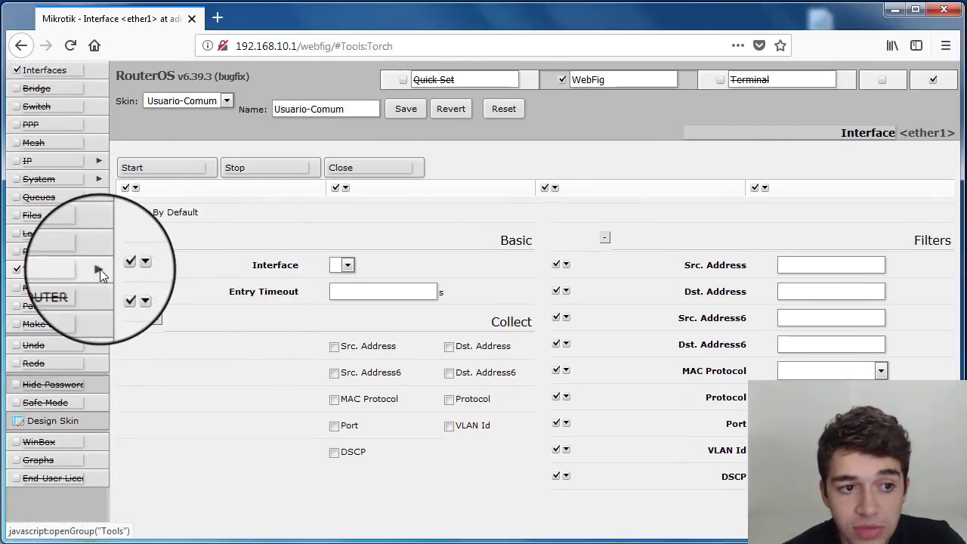
click(76, 71)
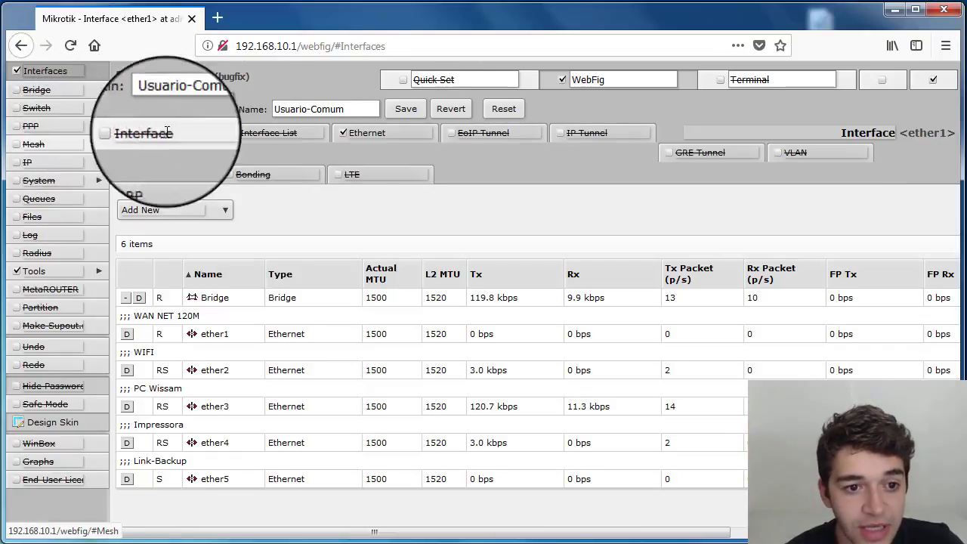
click(404, 109)
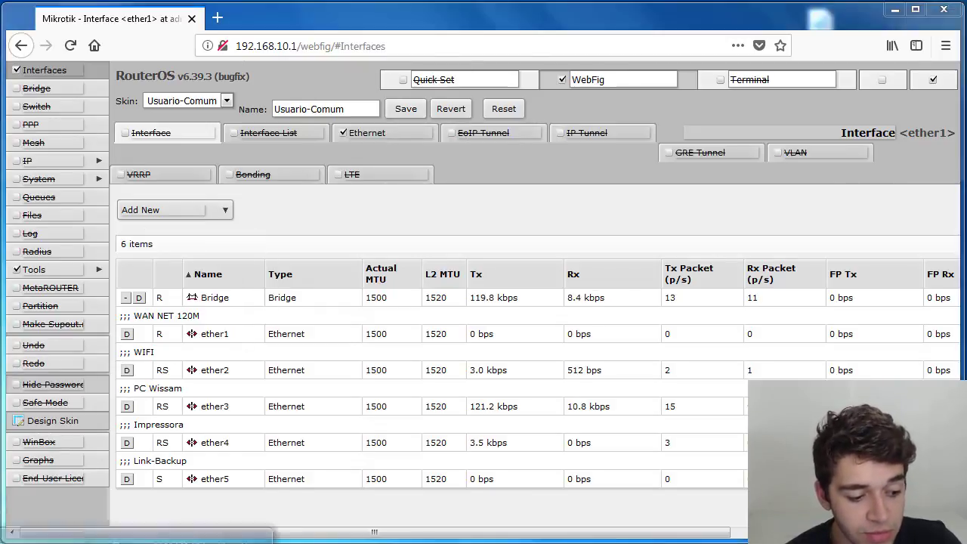
- Switch to WinBox, open the system user list and add a user named usuario in the read group with its password
click(174, 537)
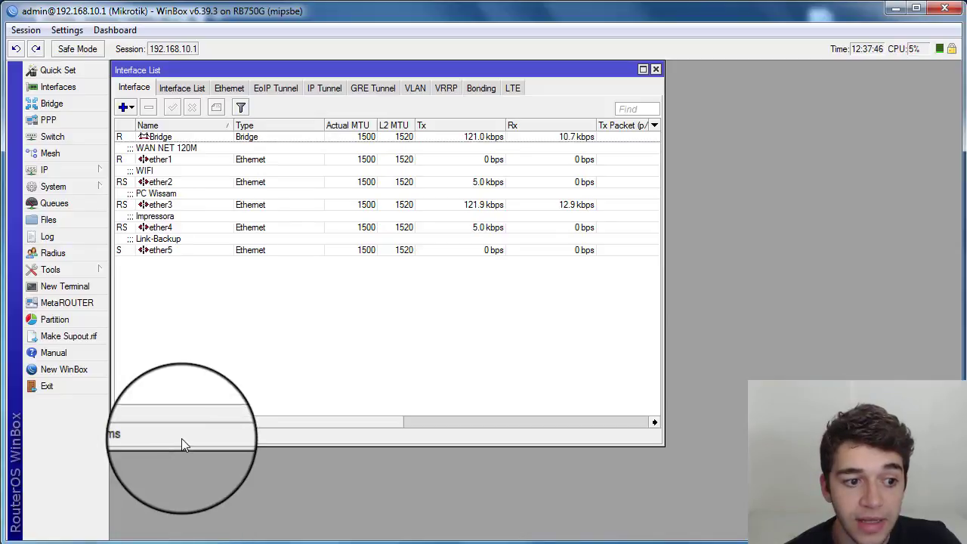
click(80, 186)
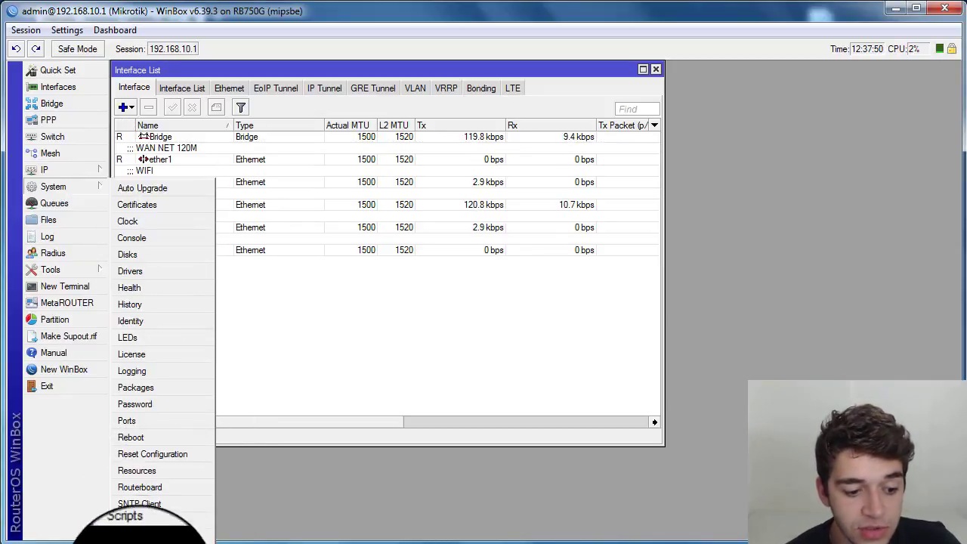
click(134, 533)
click(223, 161)
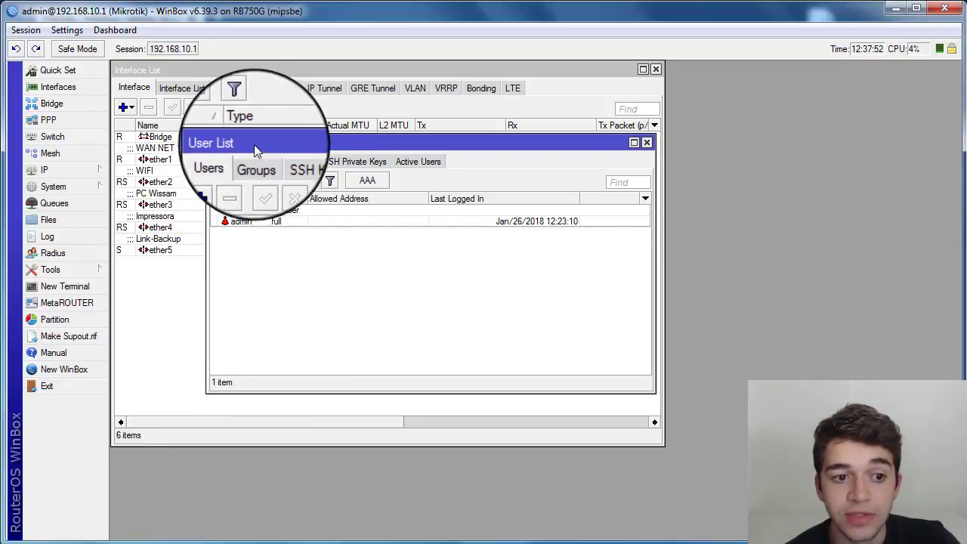
drag(259, 148, 239, 211)
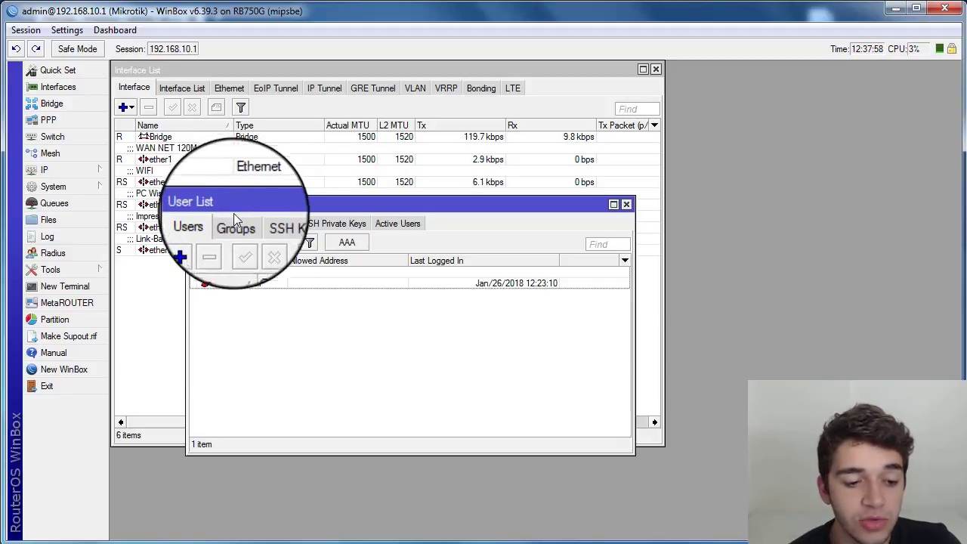
click(198, 243)
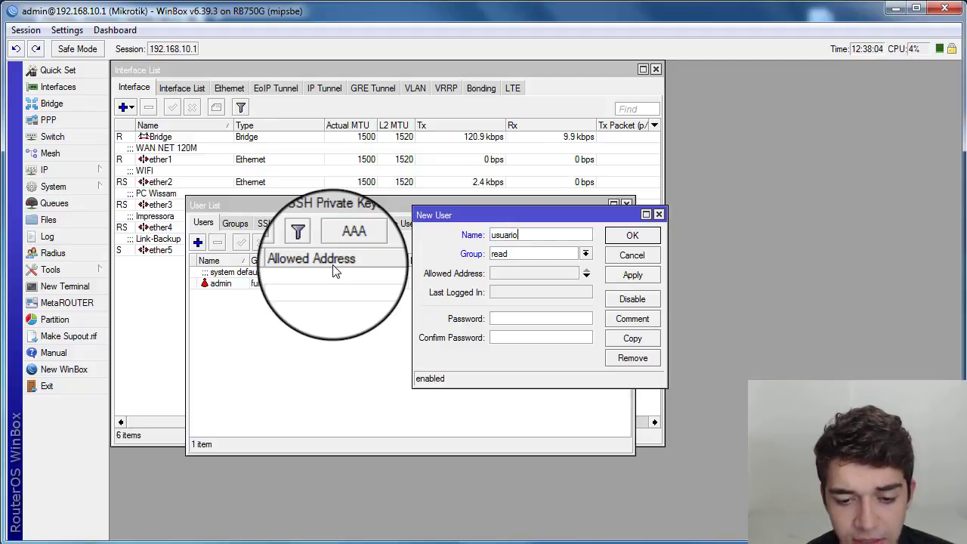
text(usuario)
key(Tab)
key(Tab)
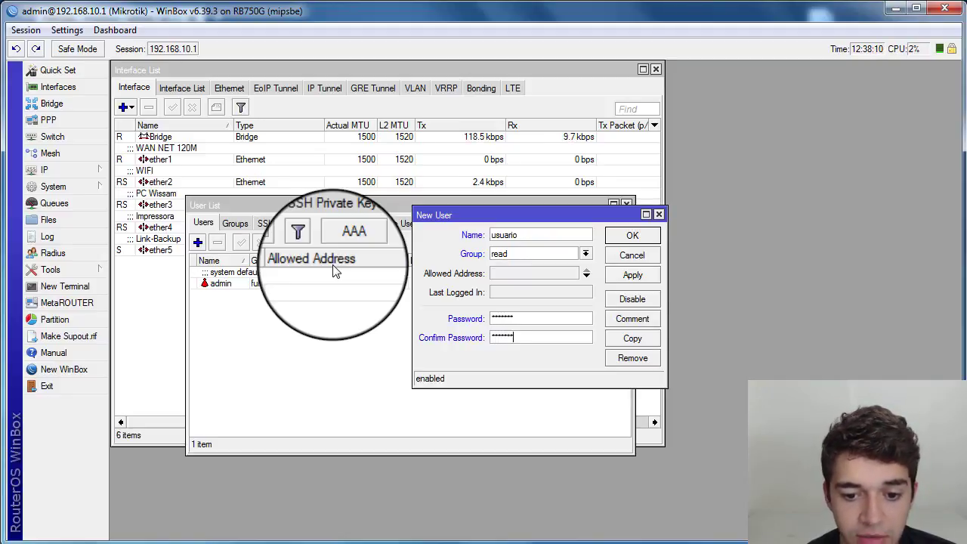
key(Return)
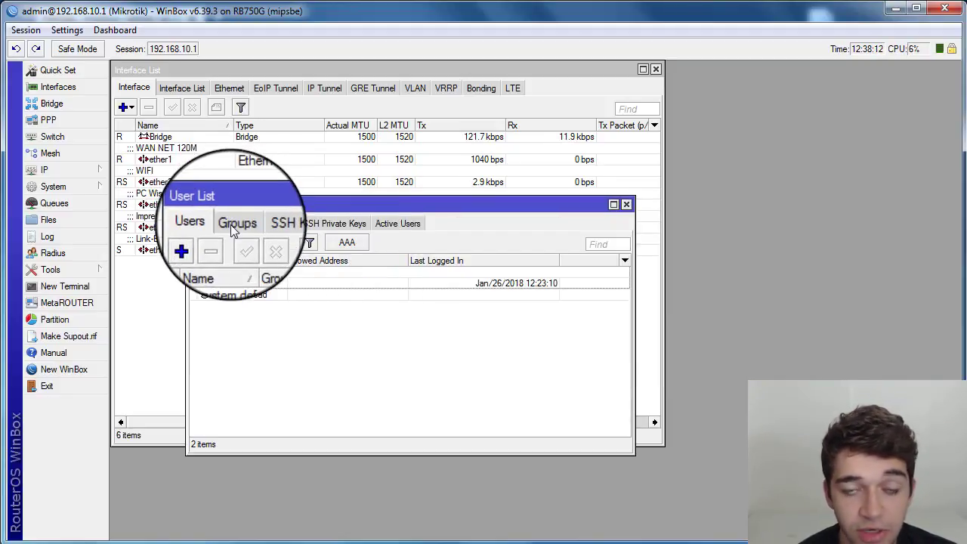
- Add a new user group named Usuario with the read and web policies enabled
click(233, 222)
click(197, 242)
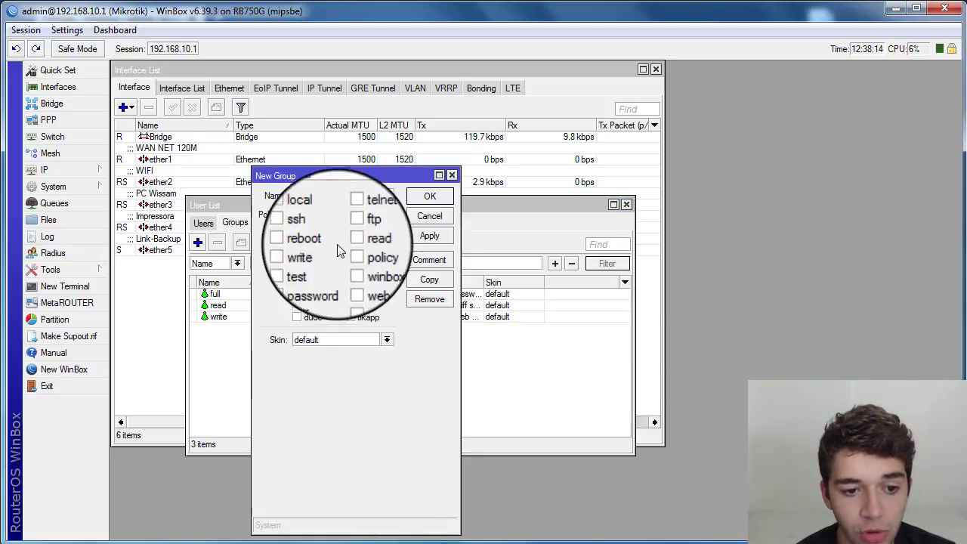
drag(317, 176, 341, 176)
text(U)
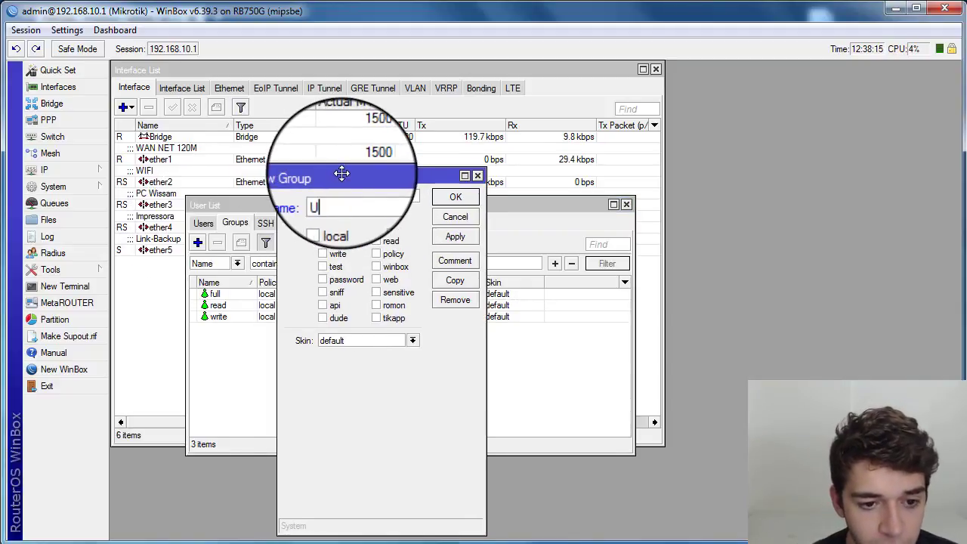
text(suario)
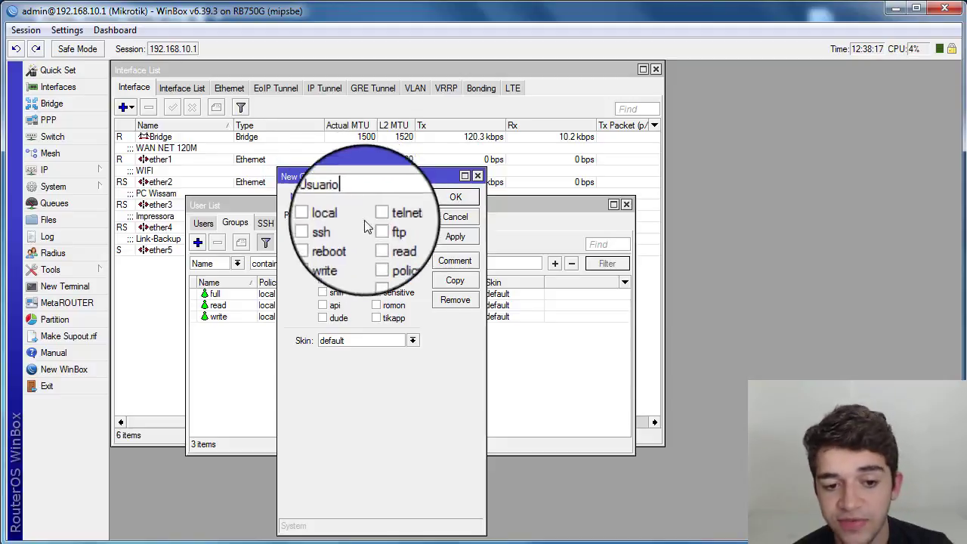
click(376, 241)
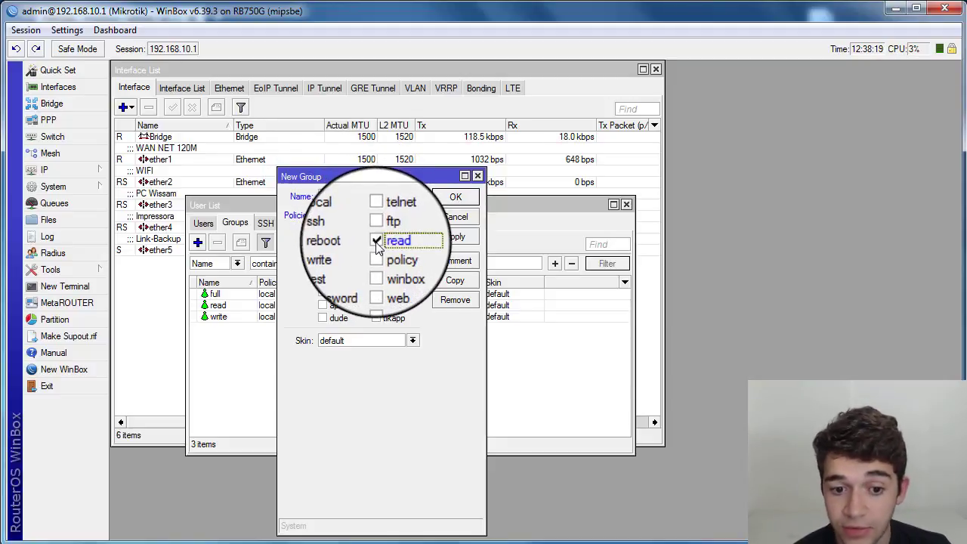
click(378, 281)
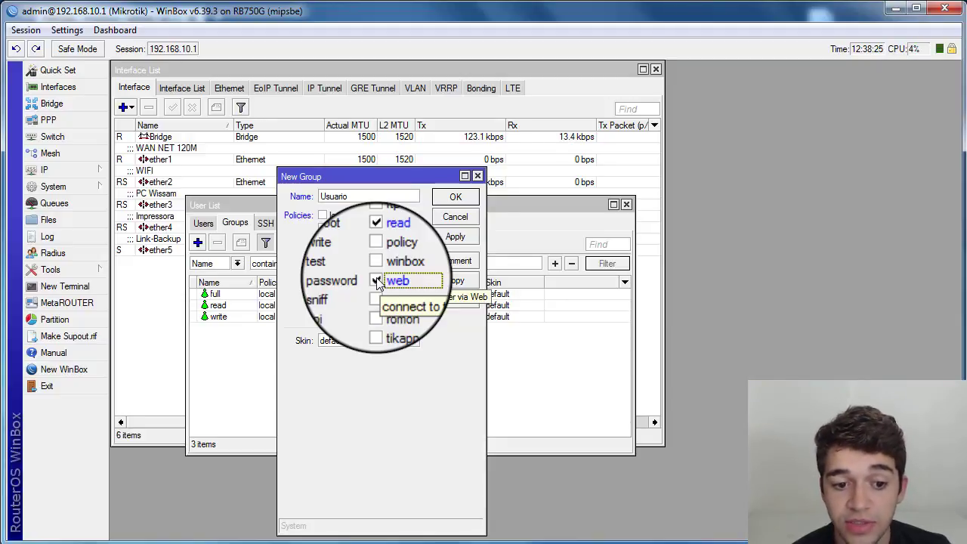
- Set the Usuario group's skin to Usuario-Comum, enable the test and sniff policies, and save the group
click(414, 341)
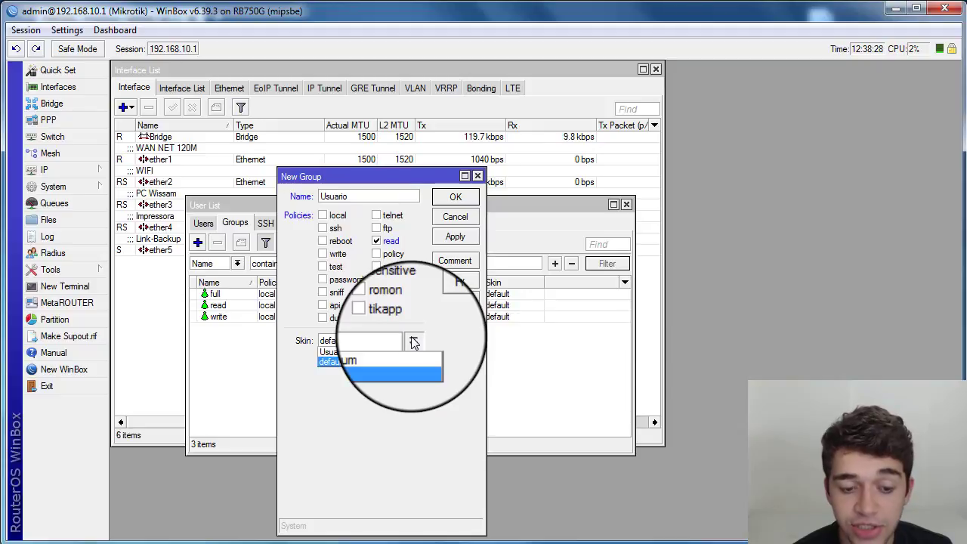
click(327, 355)
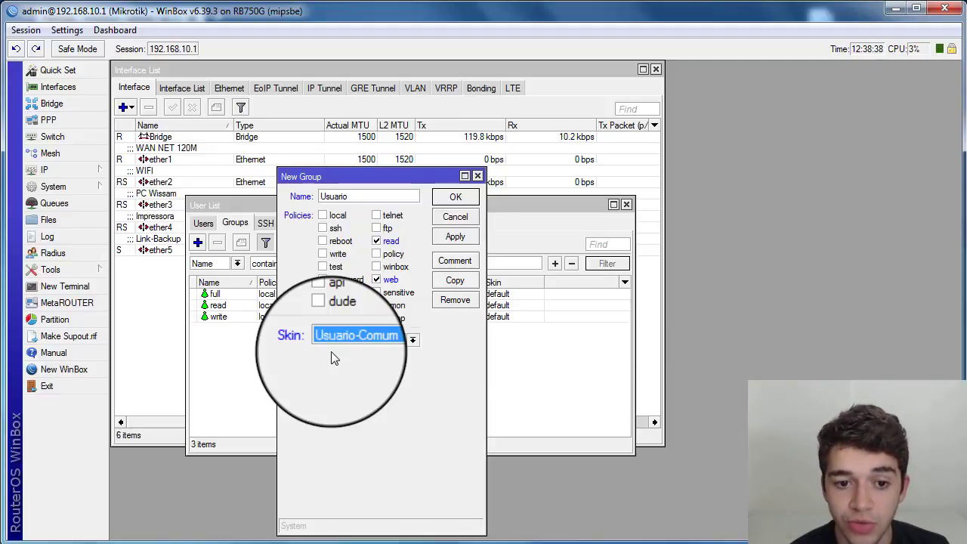
click(336, 270)
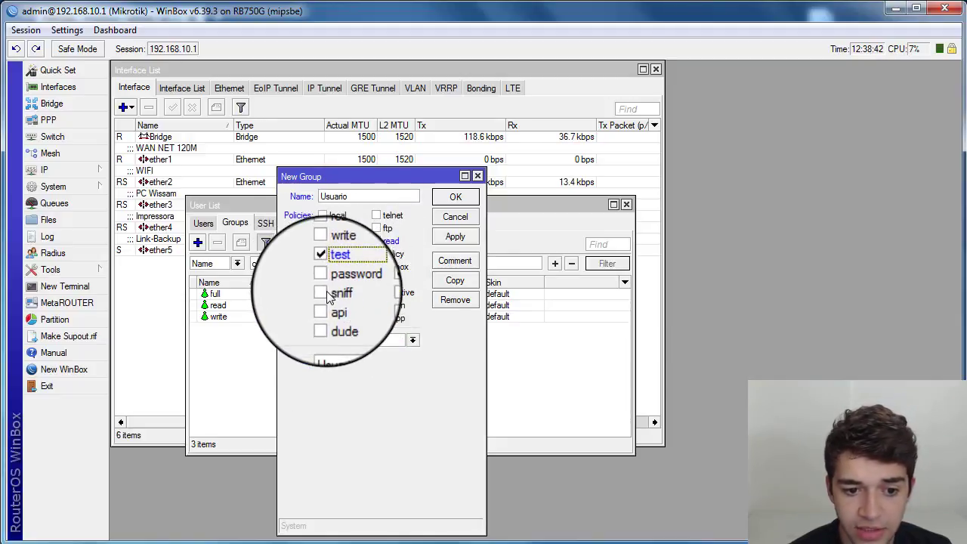
click(326, 294)
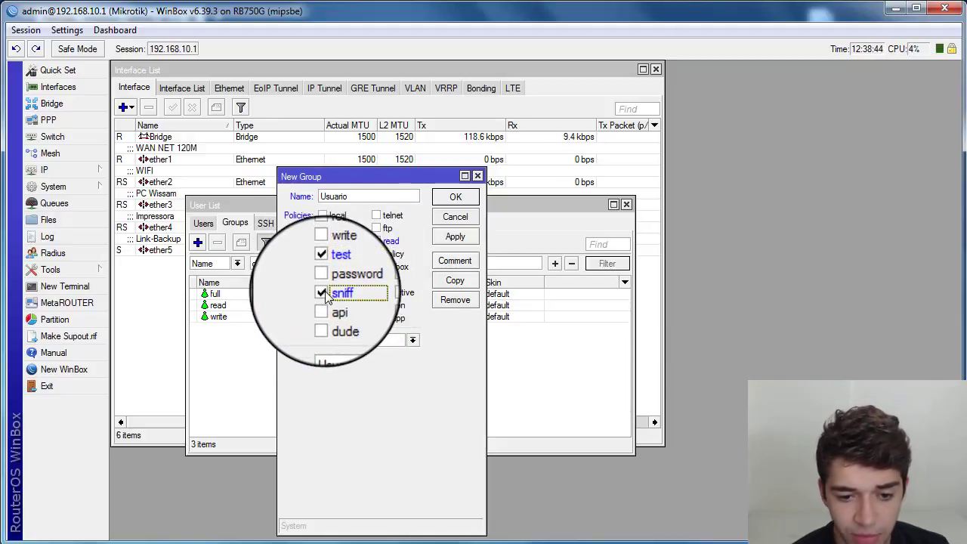
click(326, 295)
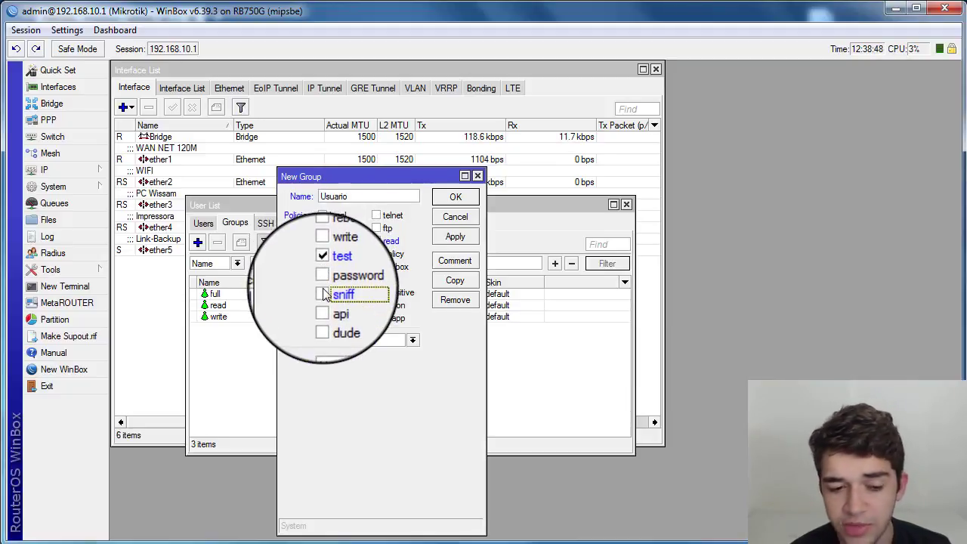
click(325, 295)
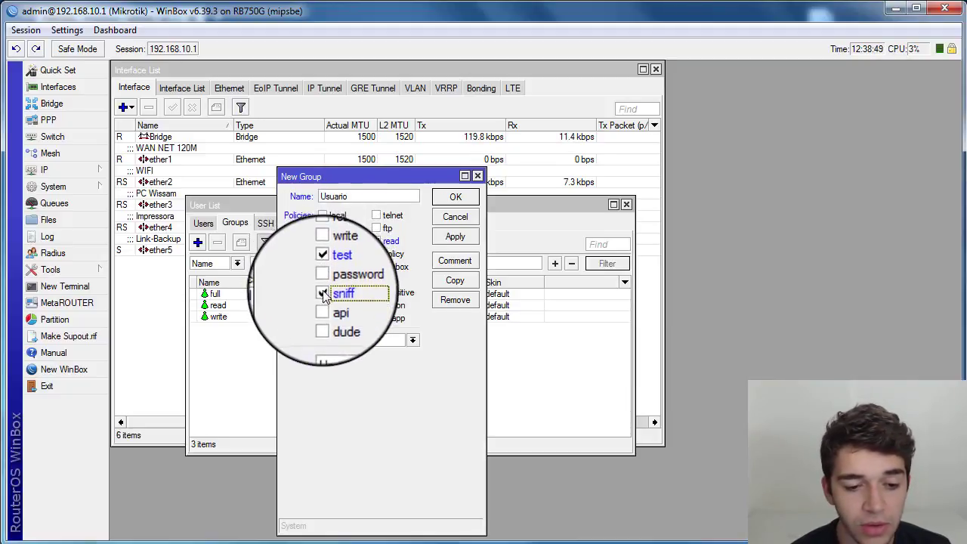
click(457, 198)
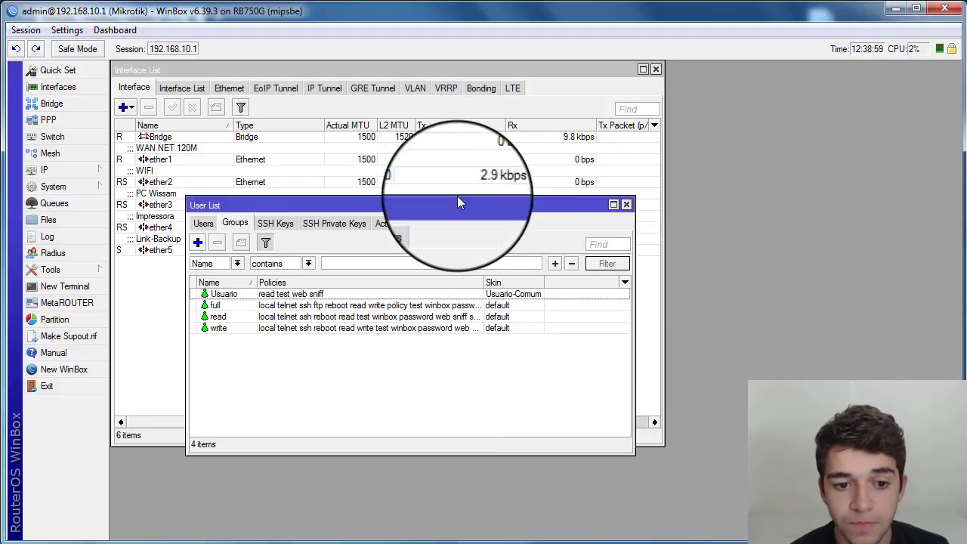
- Open the usuario account and change its group to Usuario, then save it
click(203, 223)
double_click(242, 294)
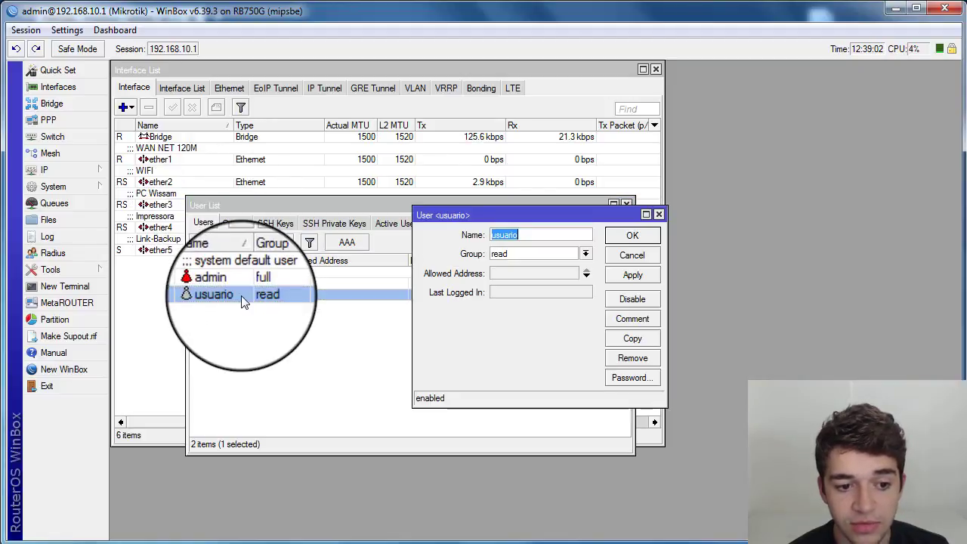
click(586, 254)
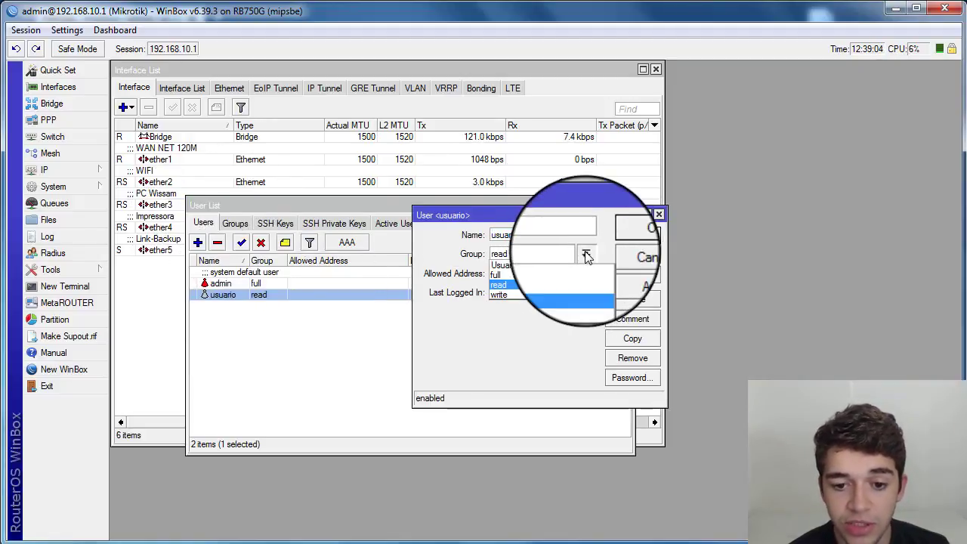
click(529, 264)
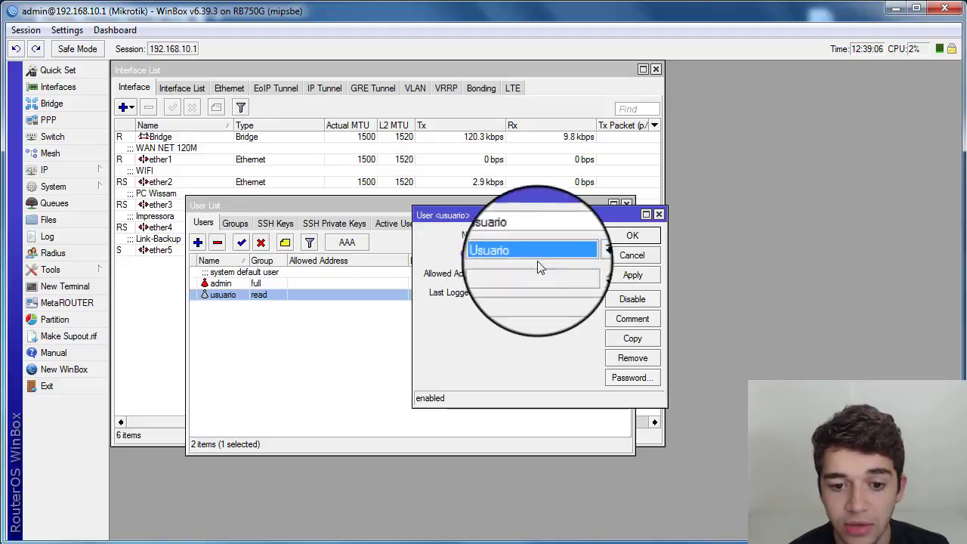
click(631, 237)
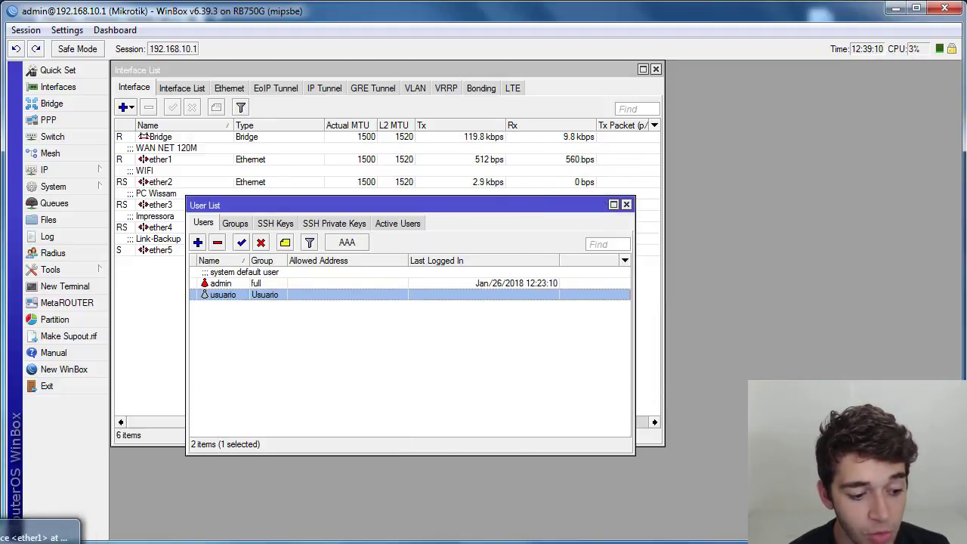
- Switch to the browser, open 192.168.10.1 in a new tab and log into WebFig as usuario, declining to save the login
click(38, 542)
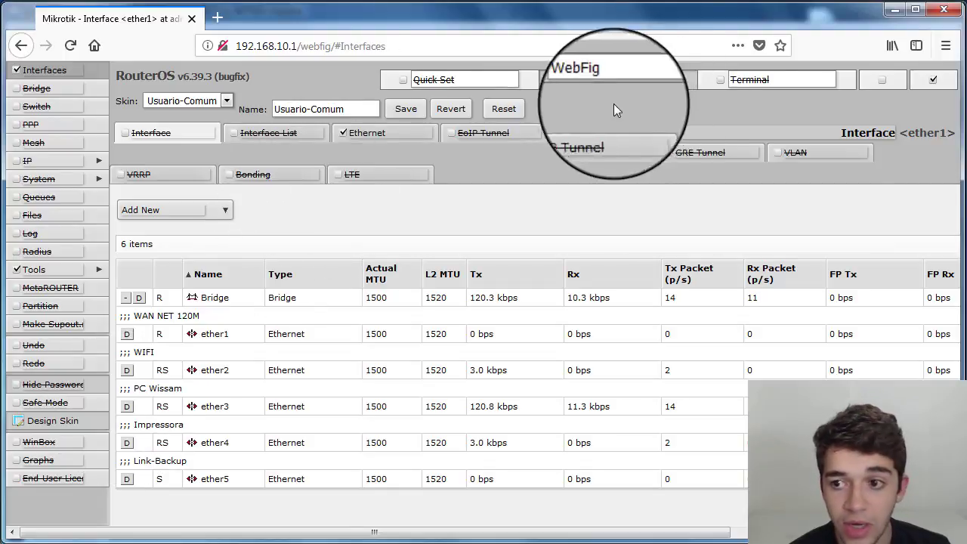
click(218, 18)
click(192, 20)
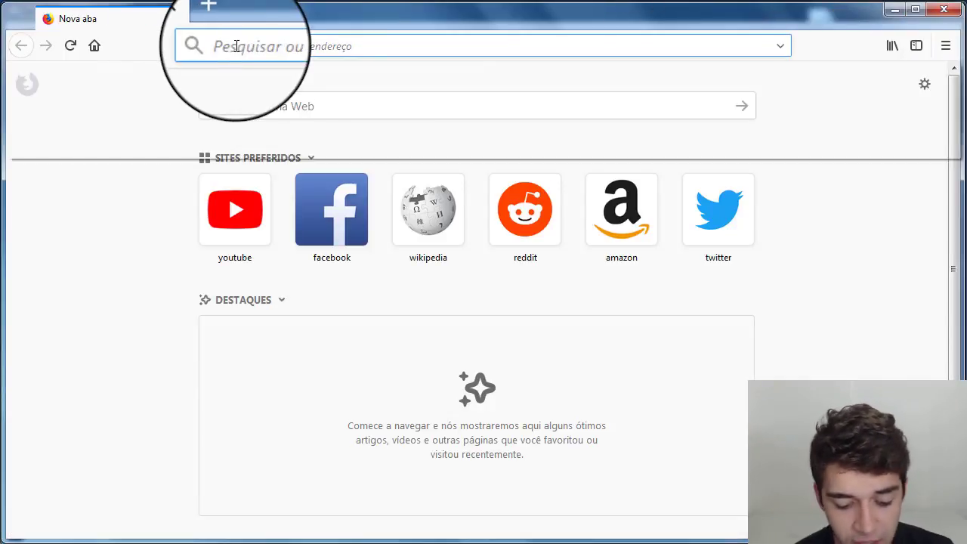
text(192.168.10.1)
key(Return)
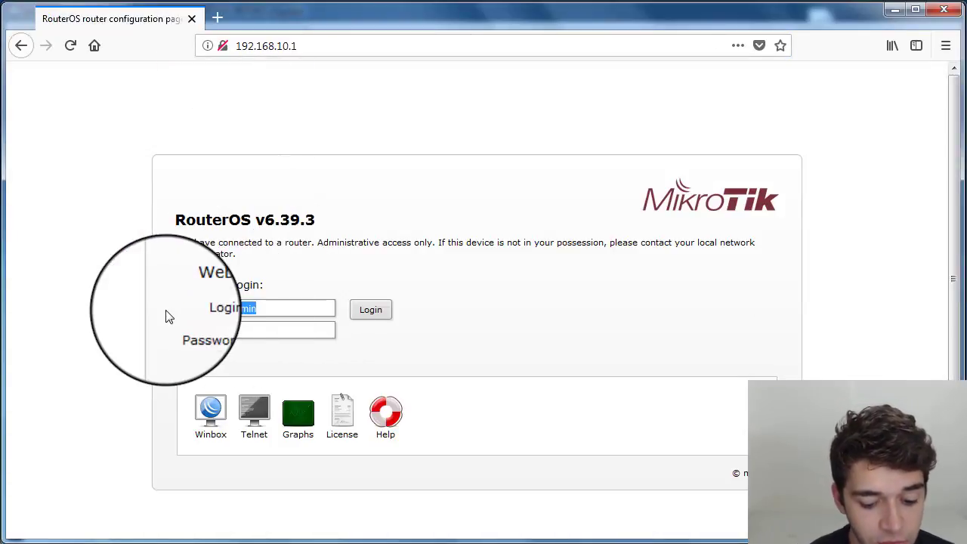
key(BackSpace)
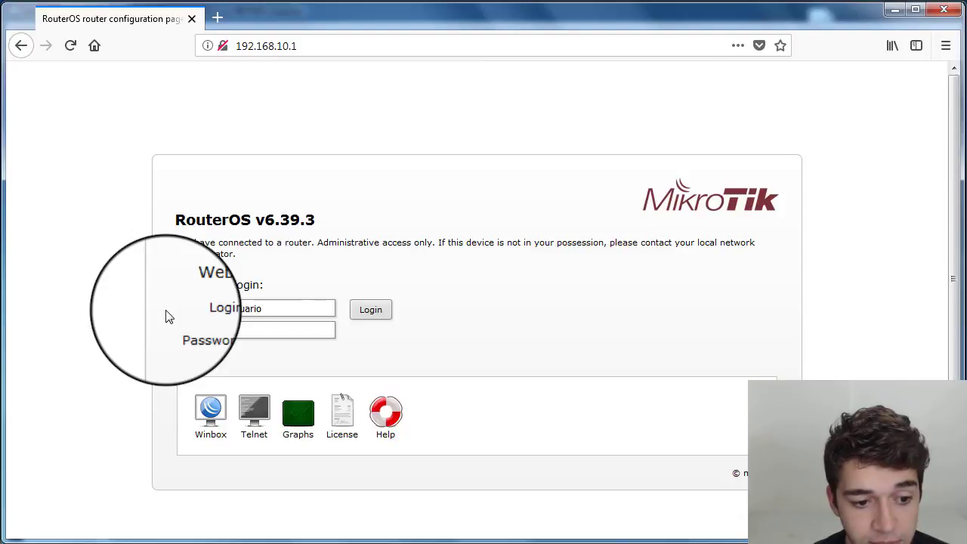
key(Return)
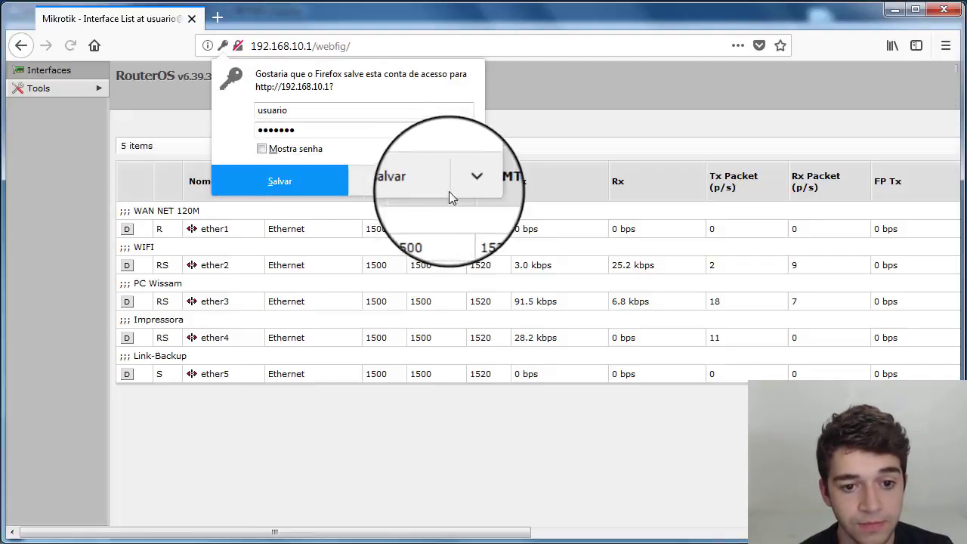
click(399, 185)
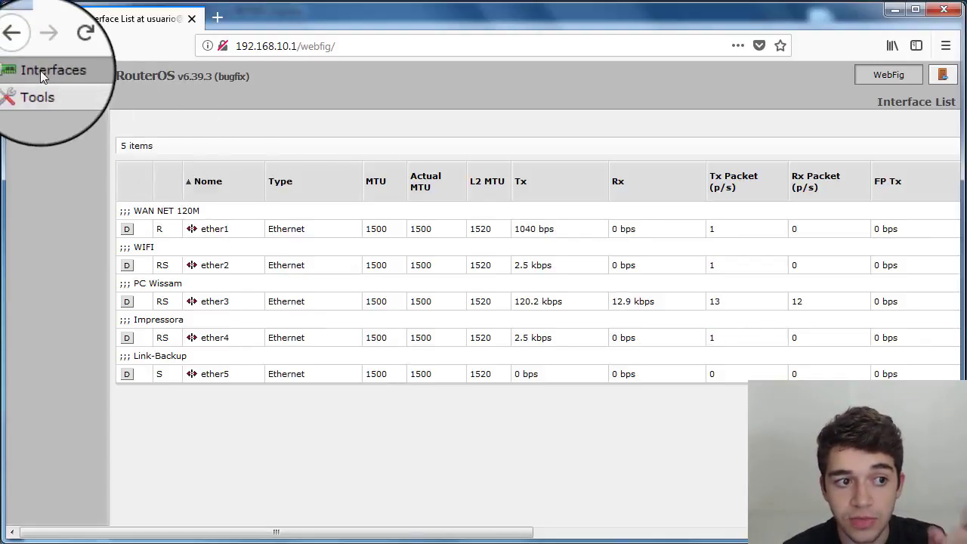
- Browse the Ping, Traceroute and Torch tool pages and return to Interfaces as the restricted user
click(47, 90)
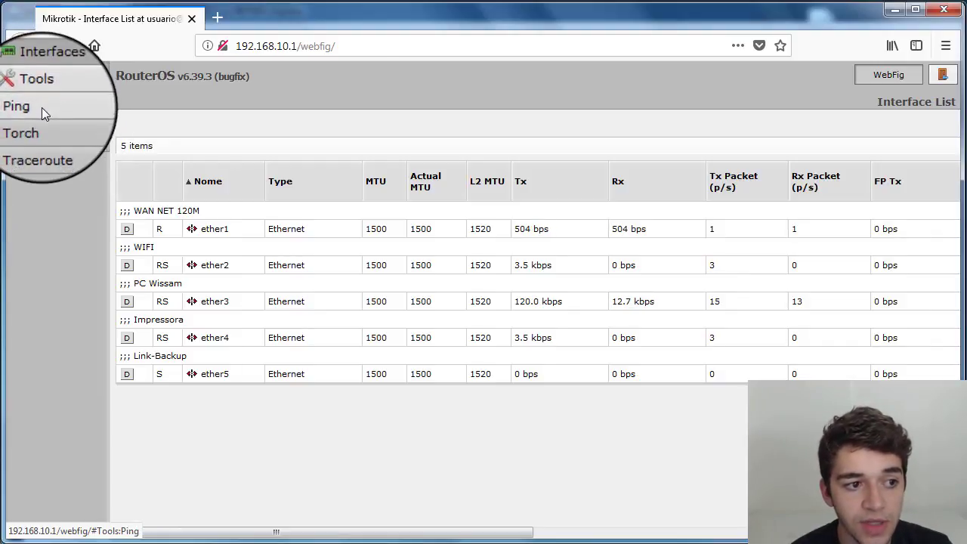
click(41, 107)
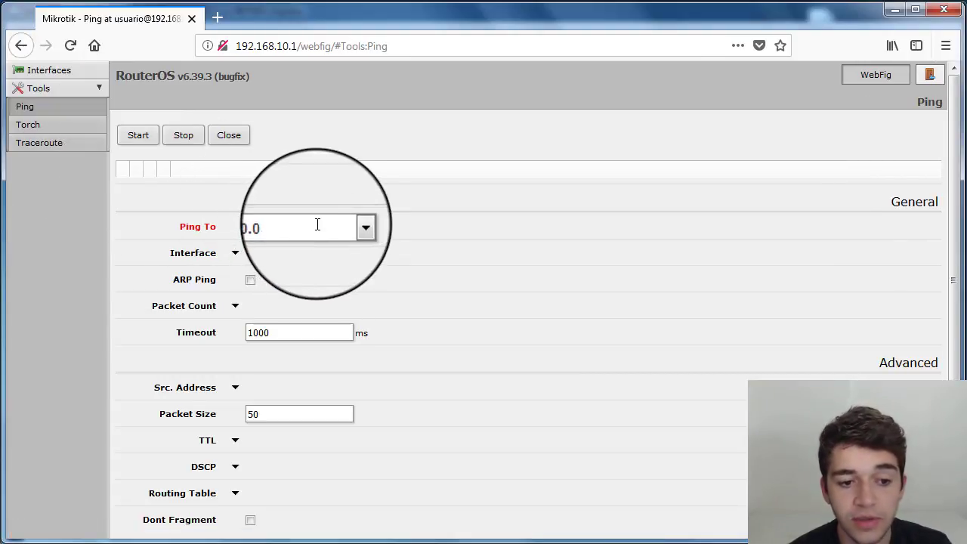
click(287, 227)
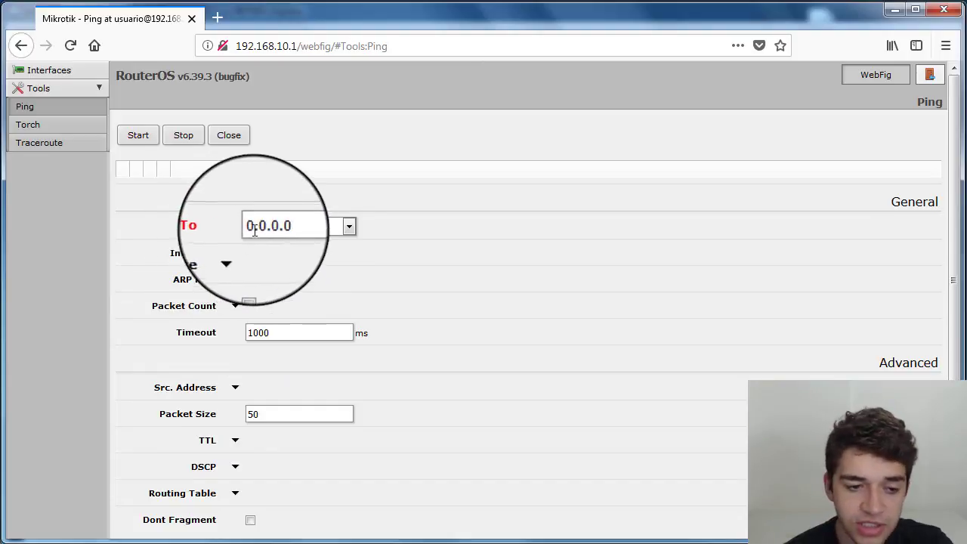
click(289, 229)
drag(272, 228, 227, 229)
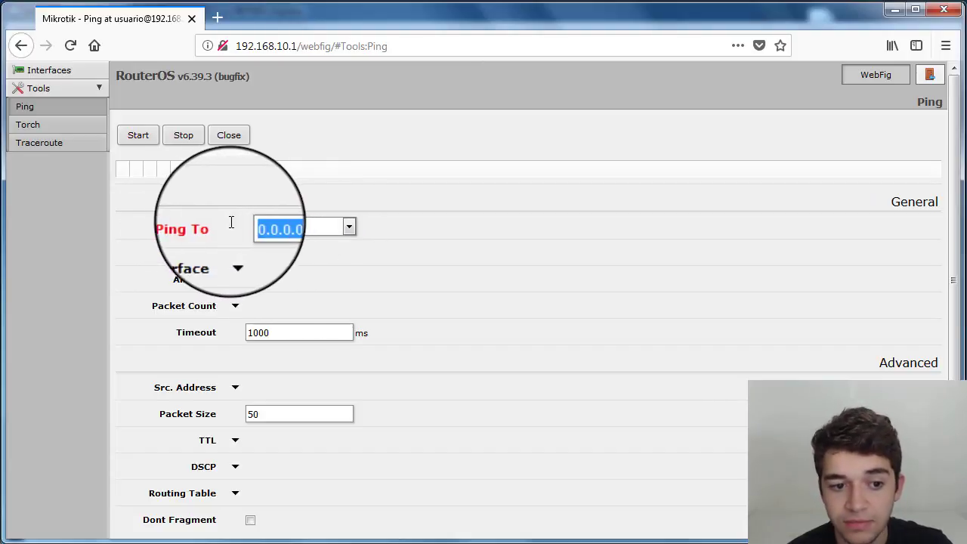
click(41, 149)
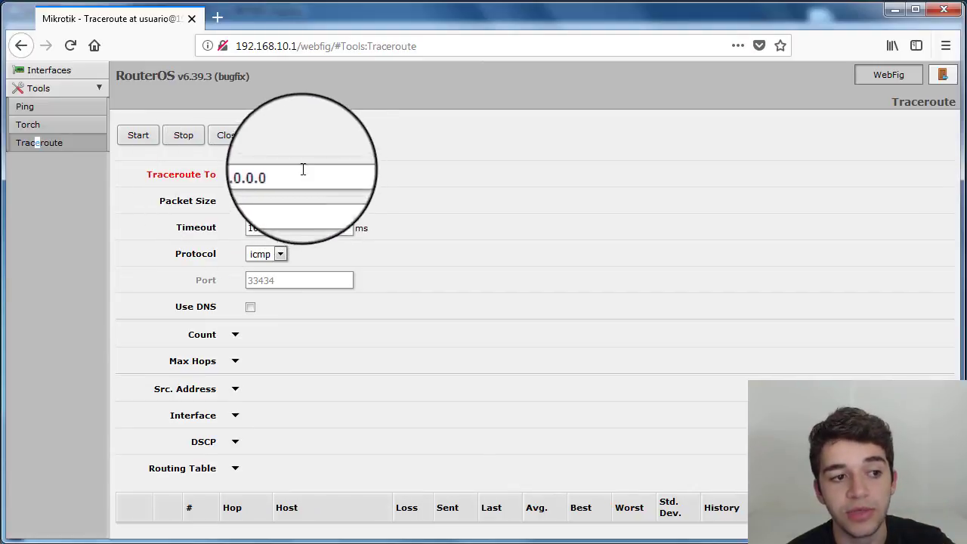
click(50, 129)
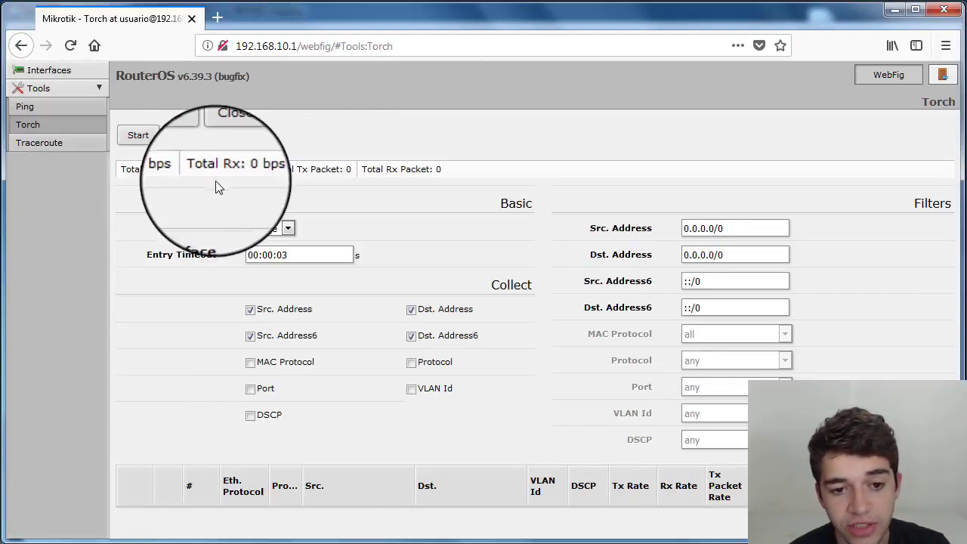
click(53, 72)
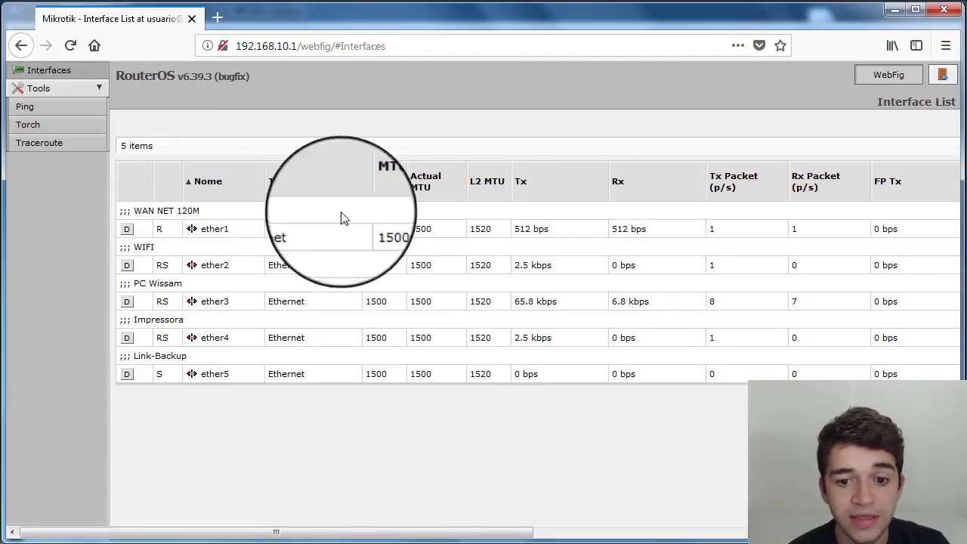
- Open the ether1 interface and scroll through its settings and statistics
click(218, 227)
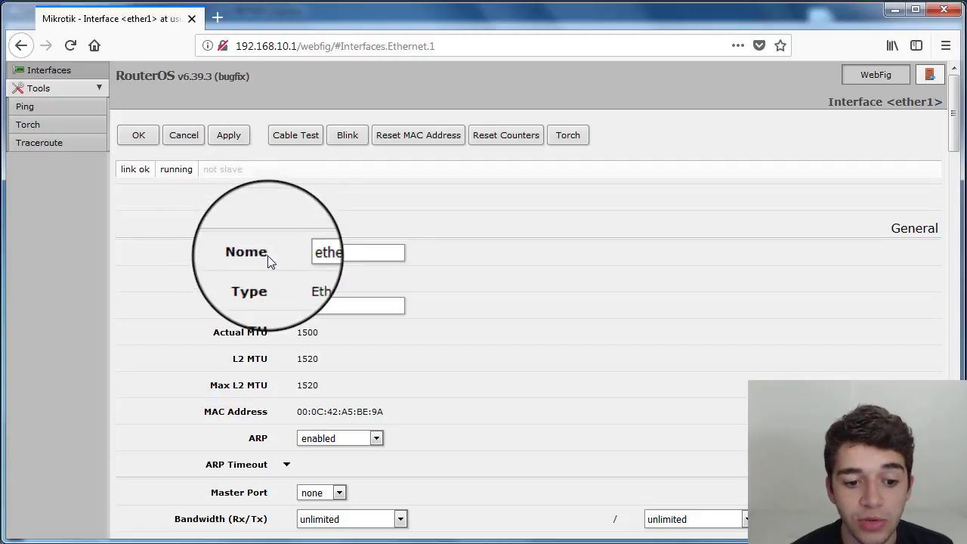
scroll(268, 257, down, 10)
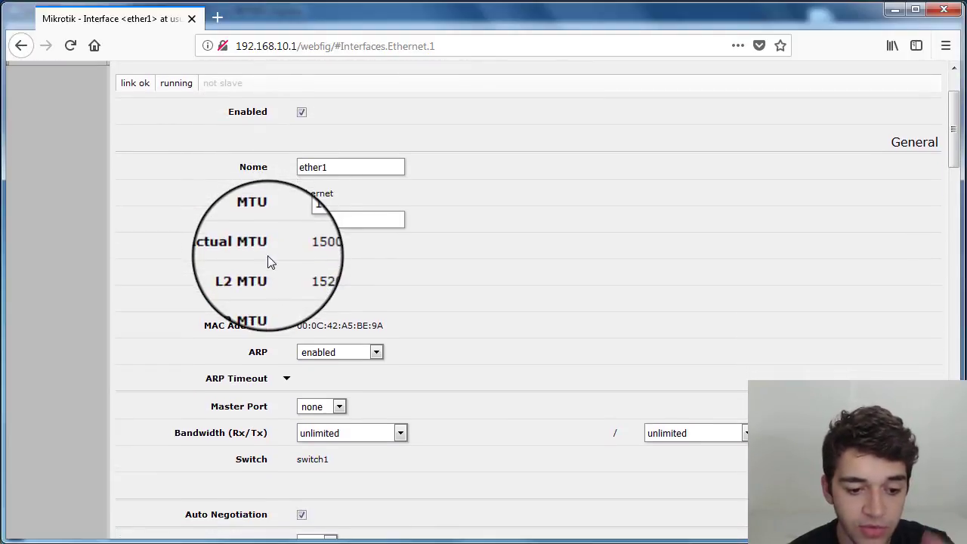
scroll(268, 257, down, 1)
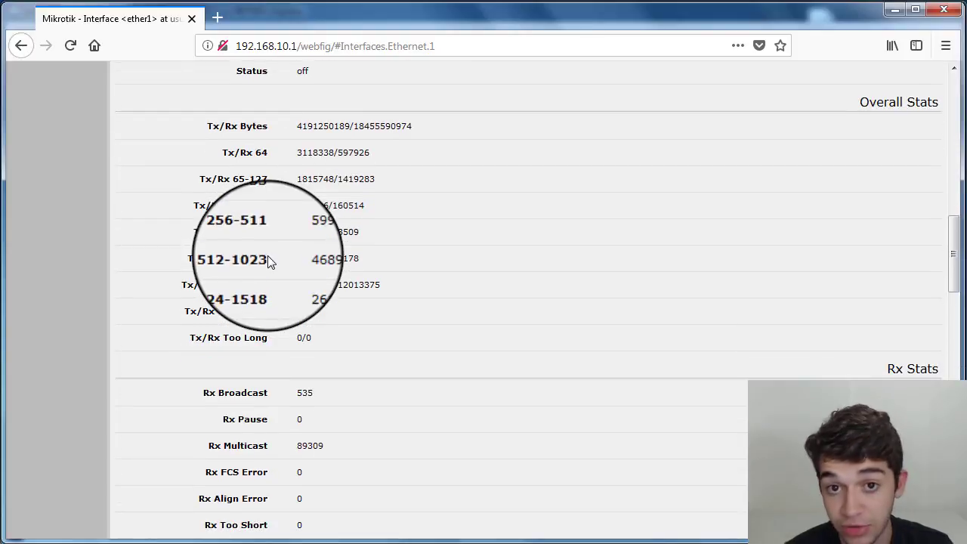
scroll(267, 257, down, 12)
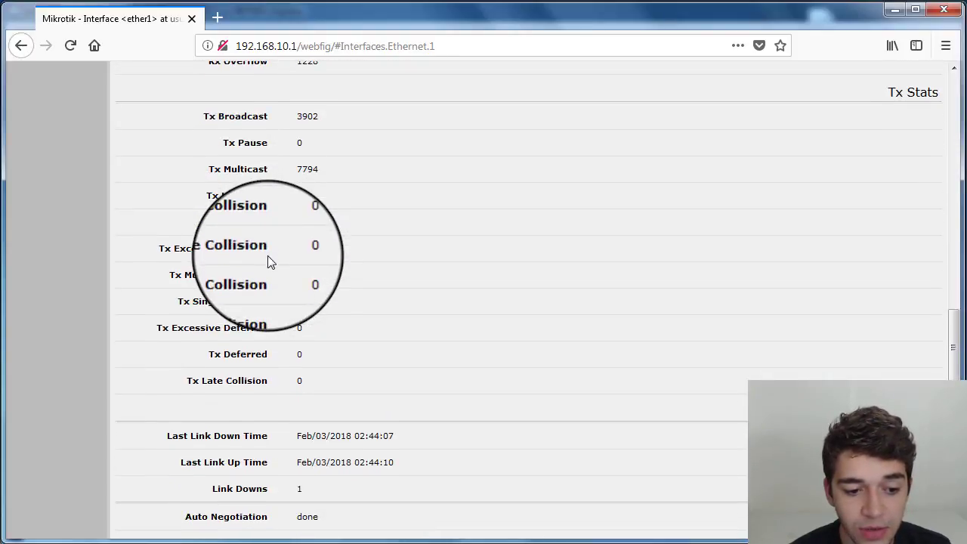
scroll(267, 259, down, 4)
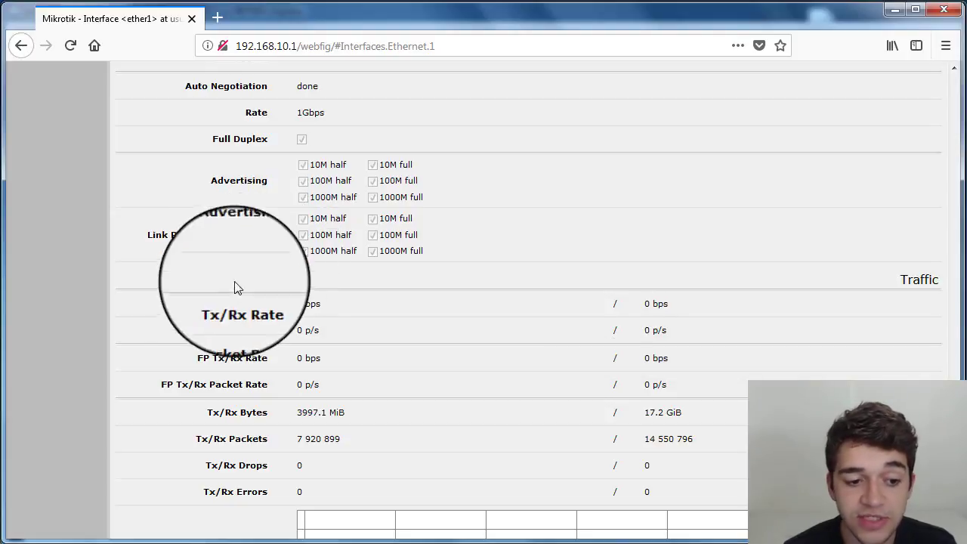
drag(216, 310, 352, 312)
scroll(350, 310, up, 15)
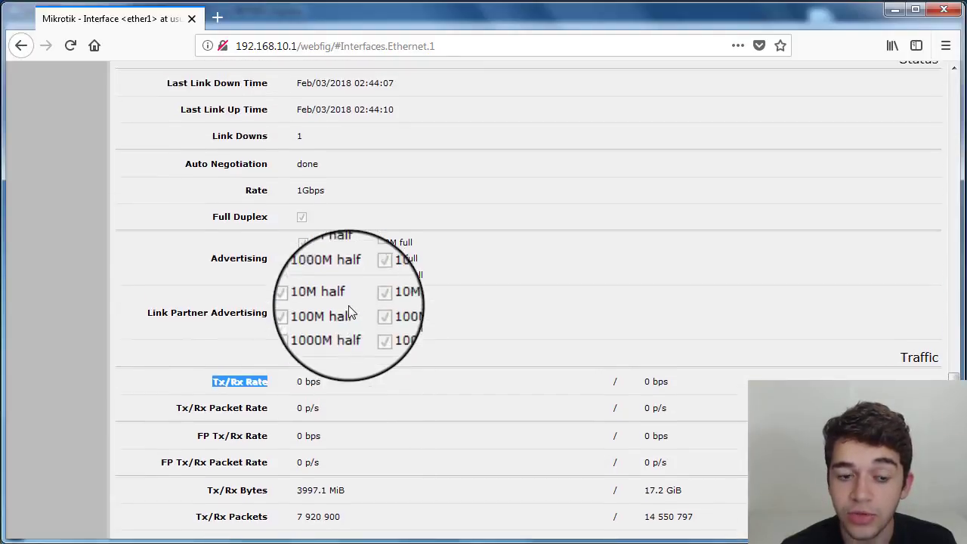
- Examine the ether1 interface page's fields as the restricted user and collapse the Tools menu
scroll(349, 311, up, 15)
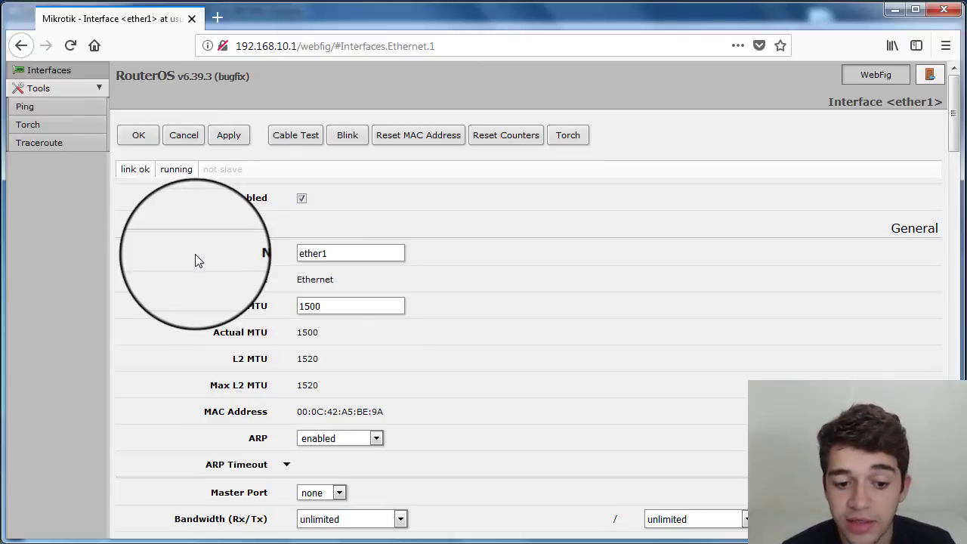
scroll(194, 260, down, 15)
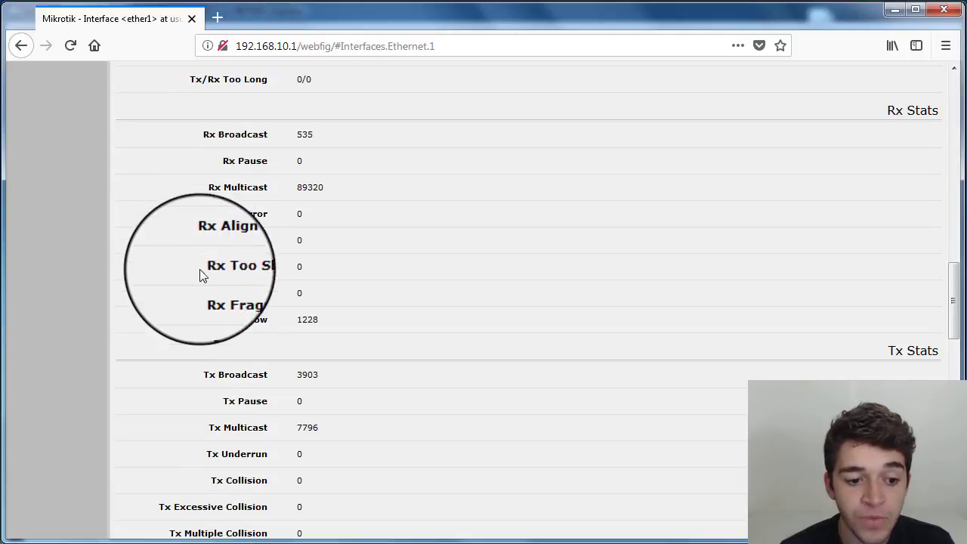
scroll(203, 275, down, 10)
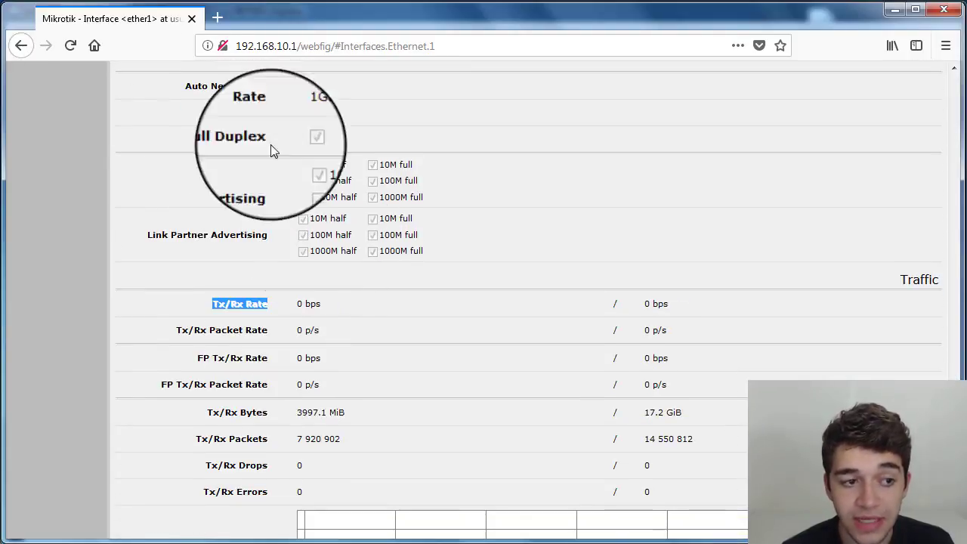
scroll(39, 153, up, 20)
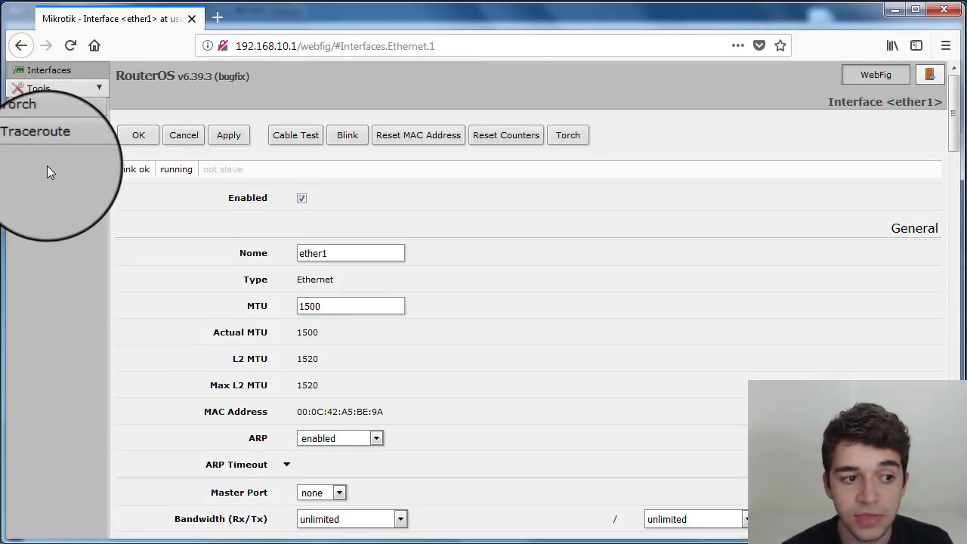
click(100, 85)
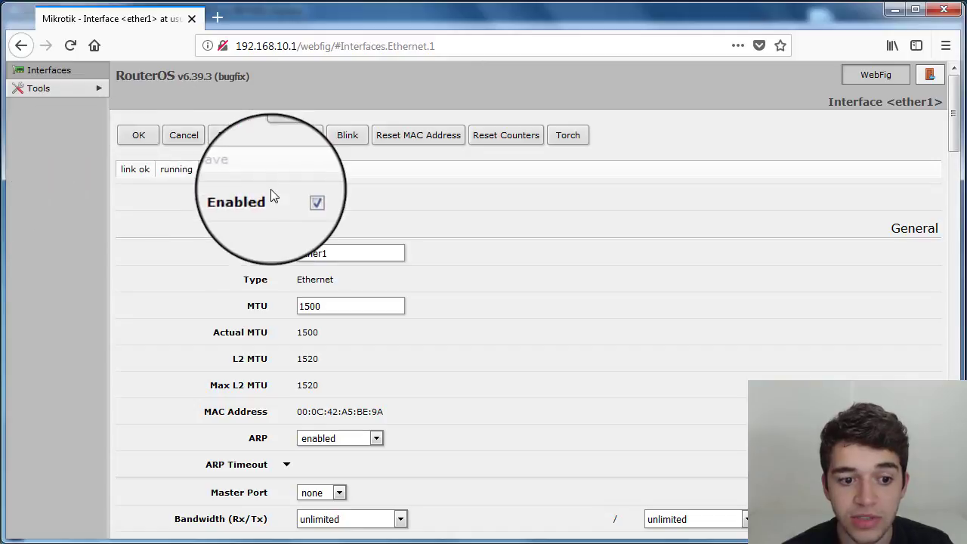
drag(241, 254, 275, 254)
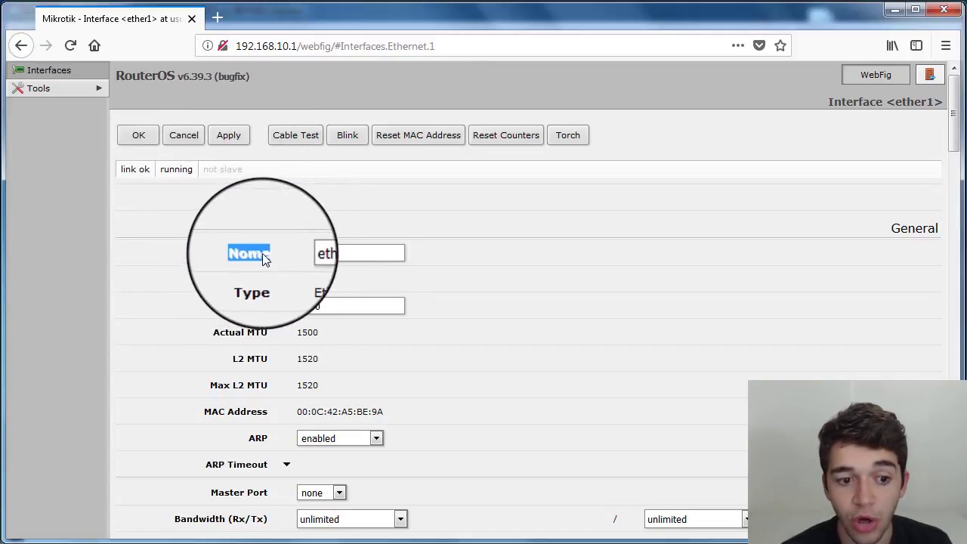
click(265, 265)
click(359, 253)
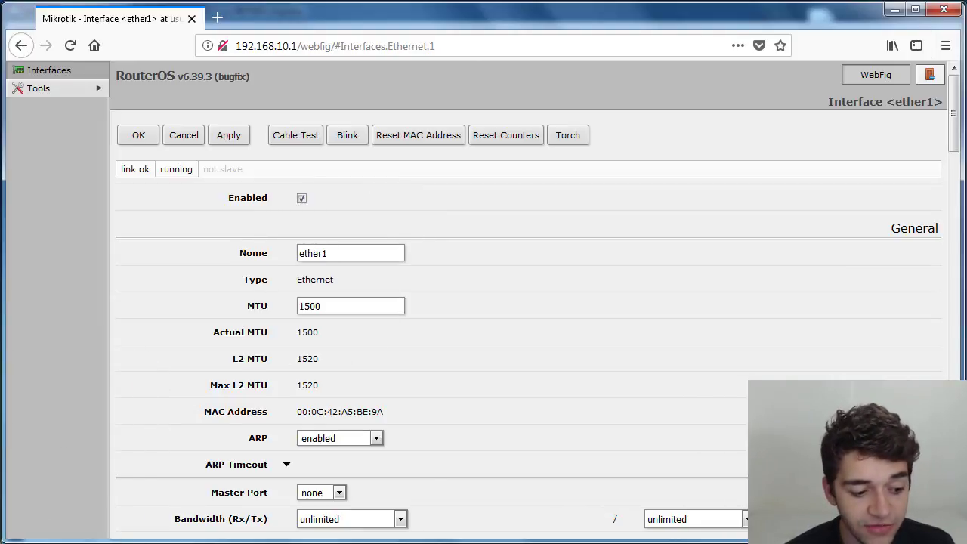
- Switch to WinBox, open the file list and locate the skins/Usuario-Comum.json skin file
click(184, 537)
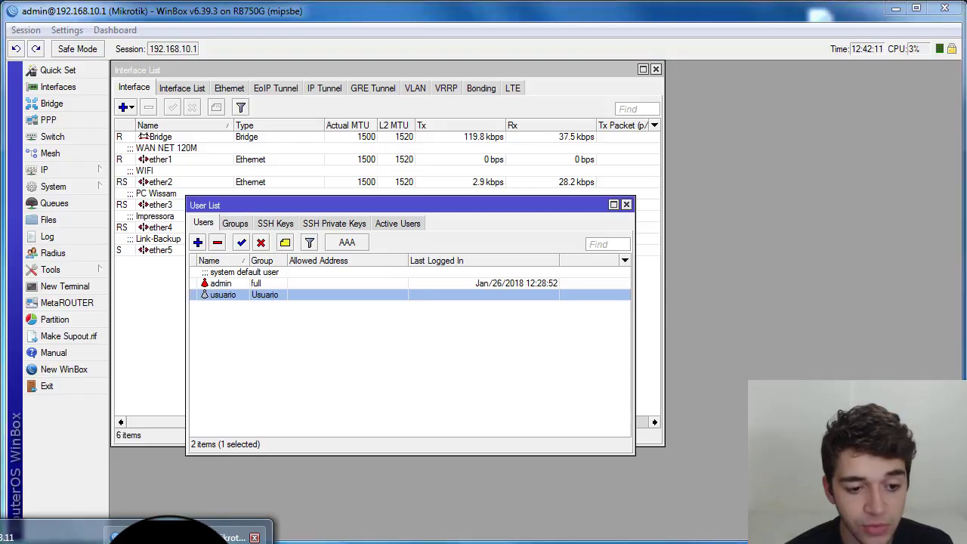
click(49, 220)
click(210, 318)
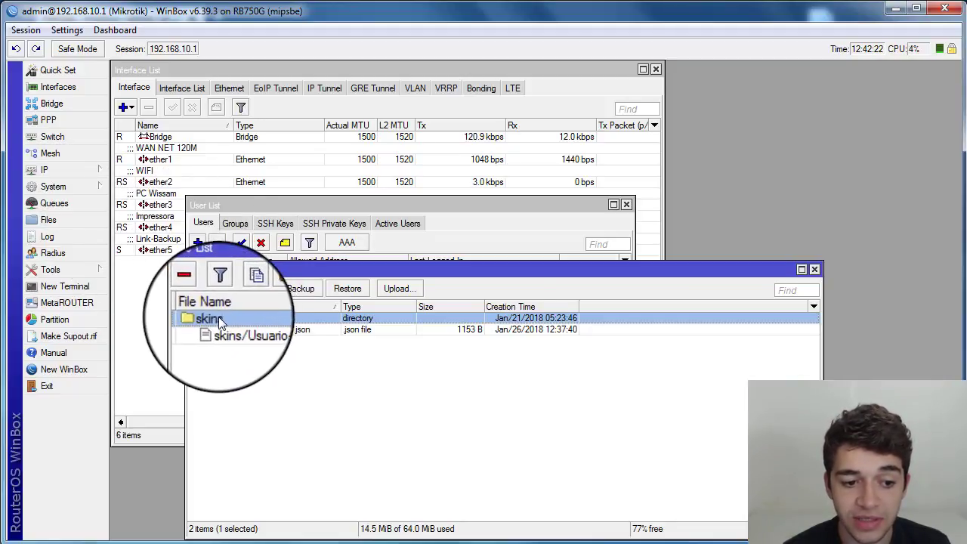
click(241, 329)
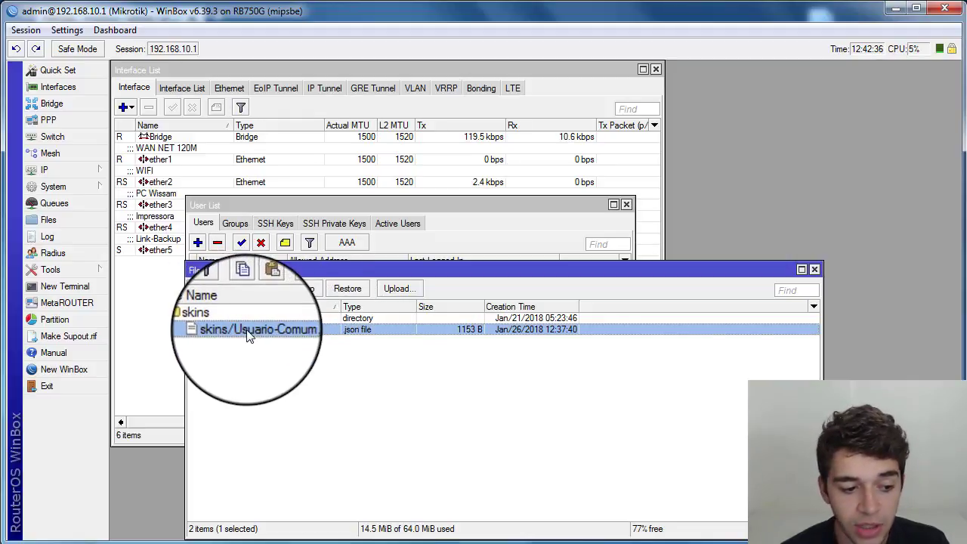
mouse_move(247, 333)
mouse_down()
mouse_move(202, 321)
mouse_move(139, 322)
mouse_move(120, 337)
mouse_move(239, 329)
mouse_up()
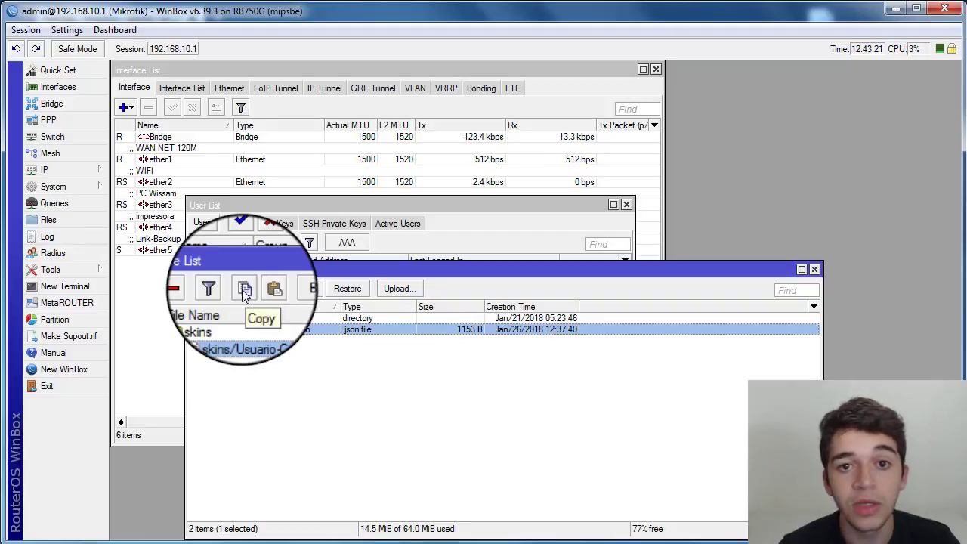
click(259, 360)
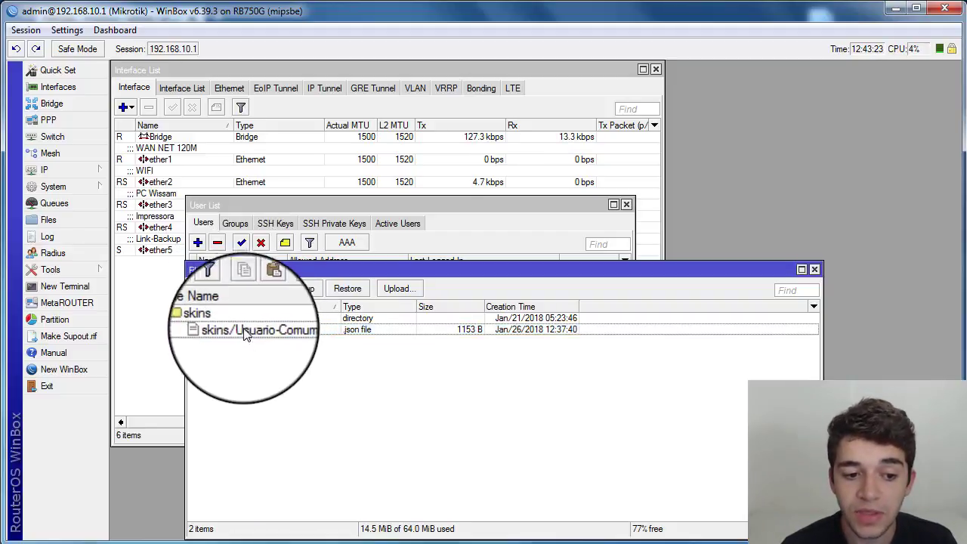
click(244, 336)
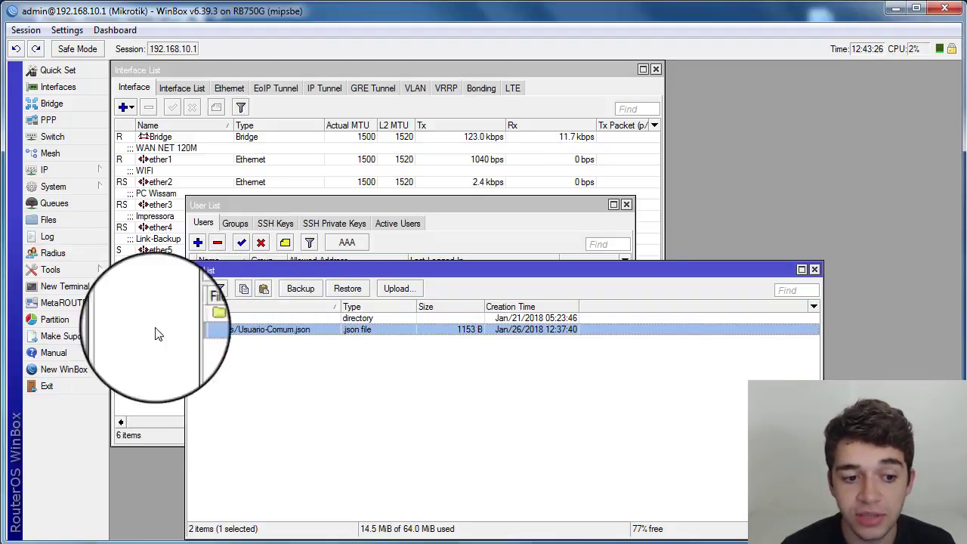
click(246, 223)
double_click(235, 305)
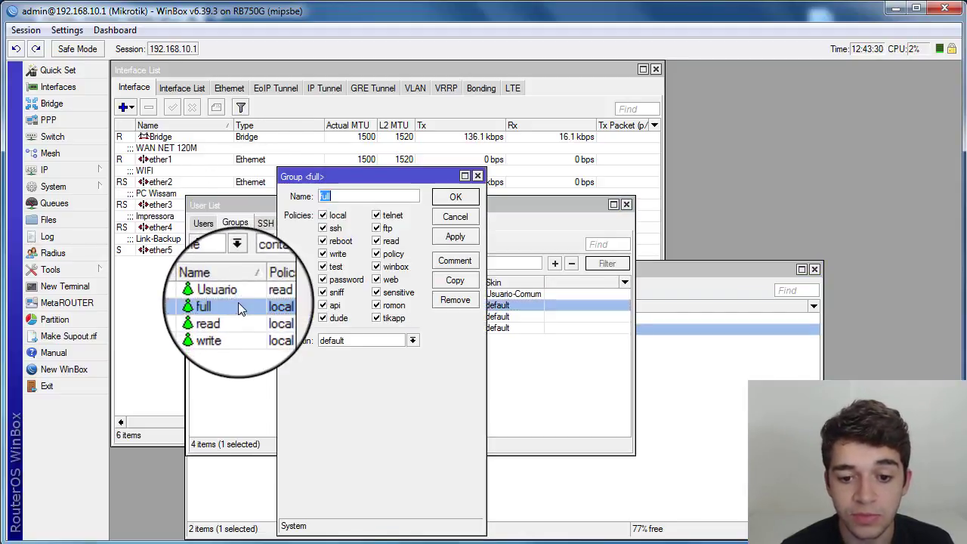
click(413, 340)
click(370, 355)
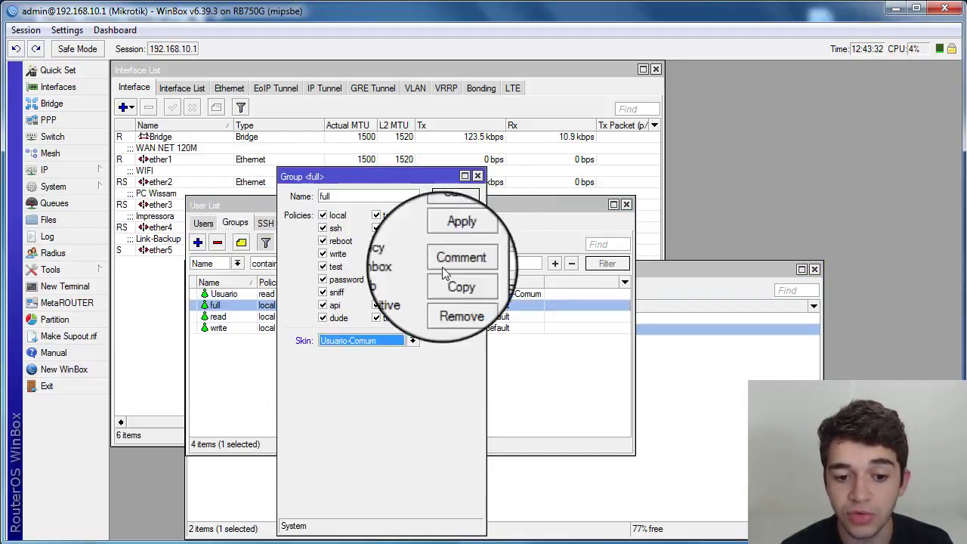
click(458, 215)
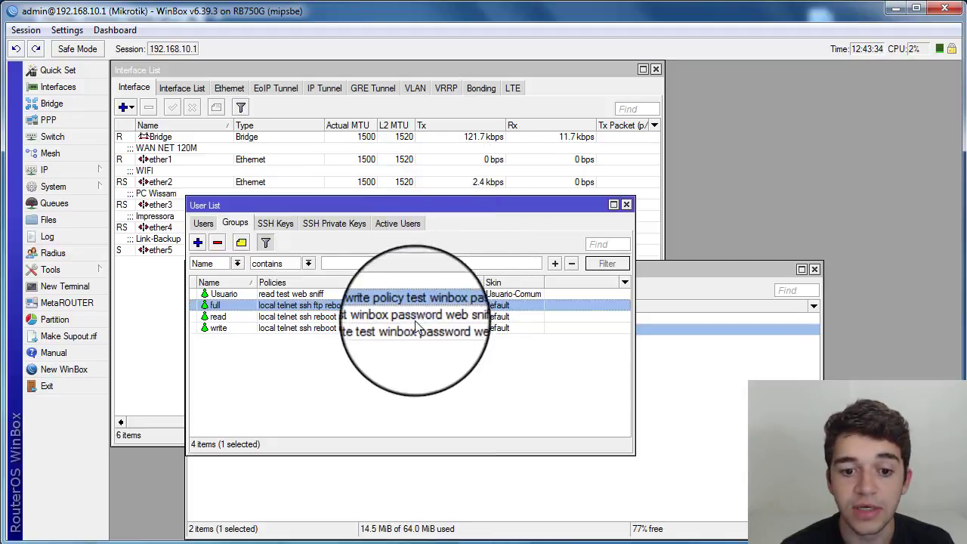
click(625, 204)
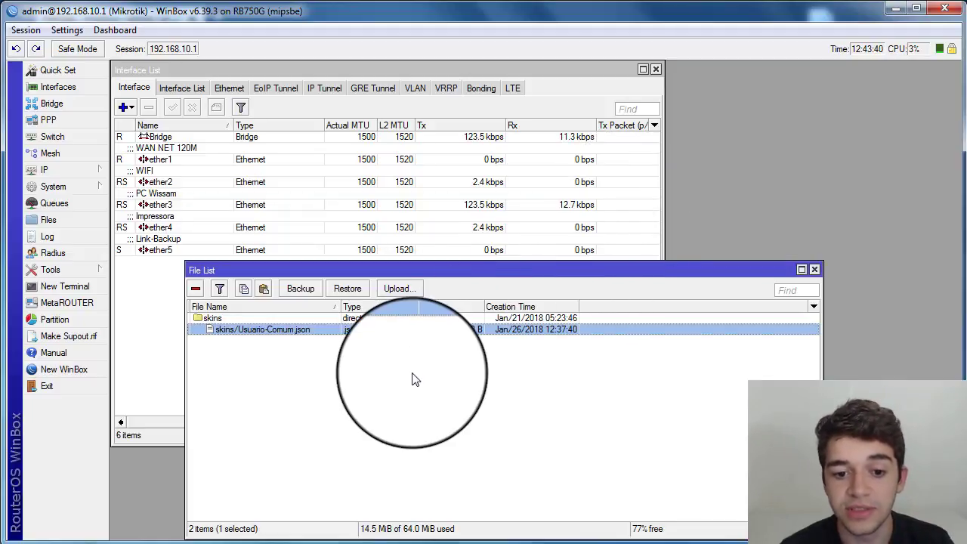